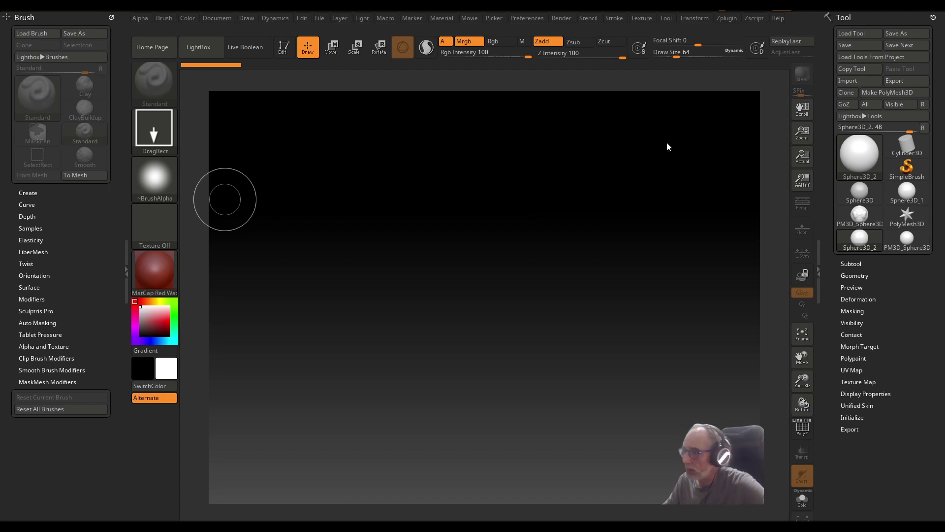
- Draw one large Sphere3D in the middle of the canvas and several smaller spheres over it
click(859, 154)
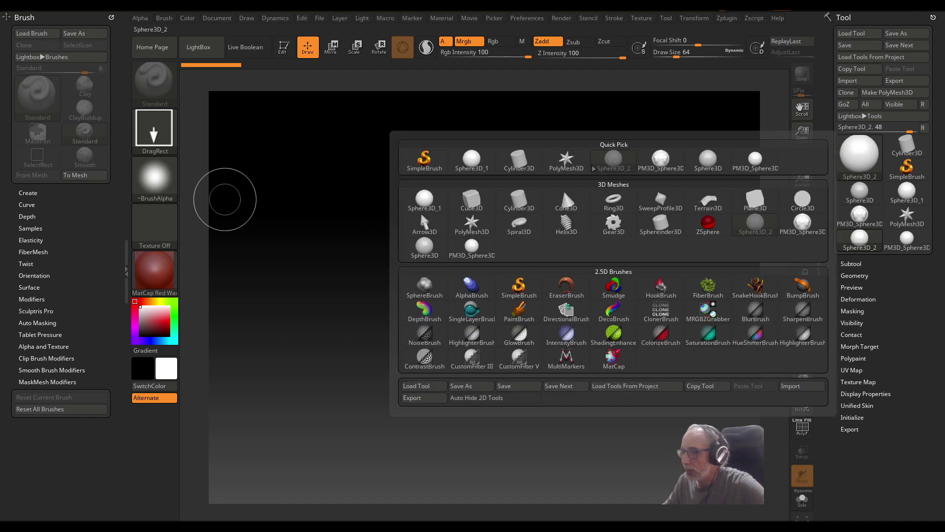
mouse_move(416, 205)
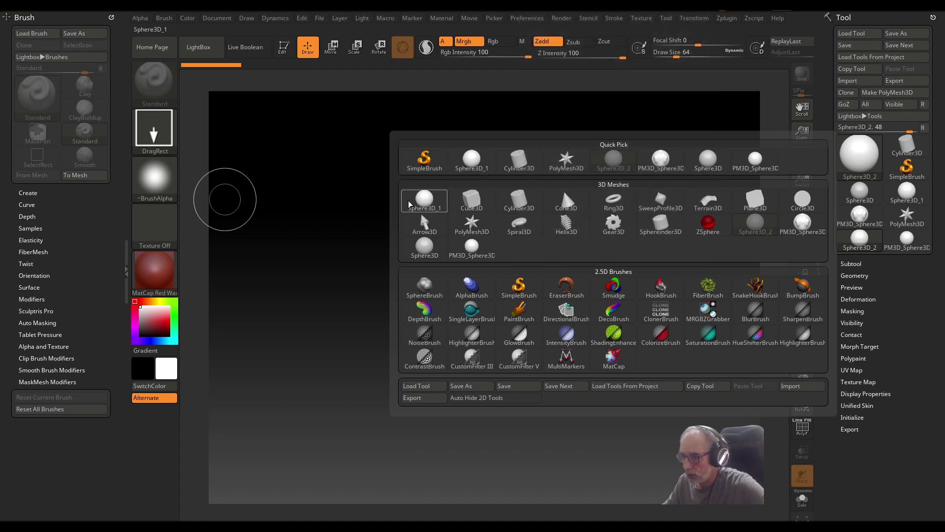
click(423, 202)
drag(482, 295, 503, 482)
drag(519, 272, 553, 354)
drag(476, 281, 446, 321)
drag(436, 213, 413, 311)
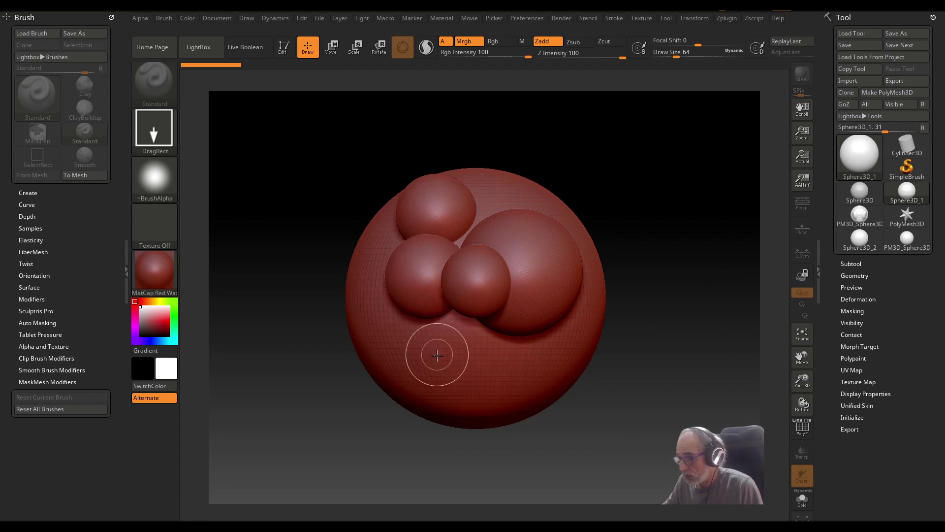
drag(436, 354, 532, 376)
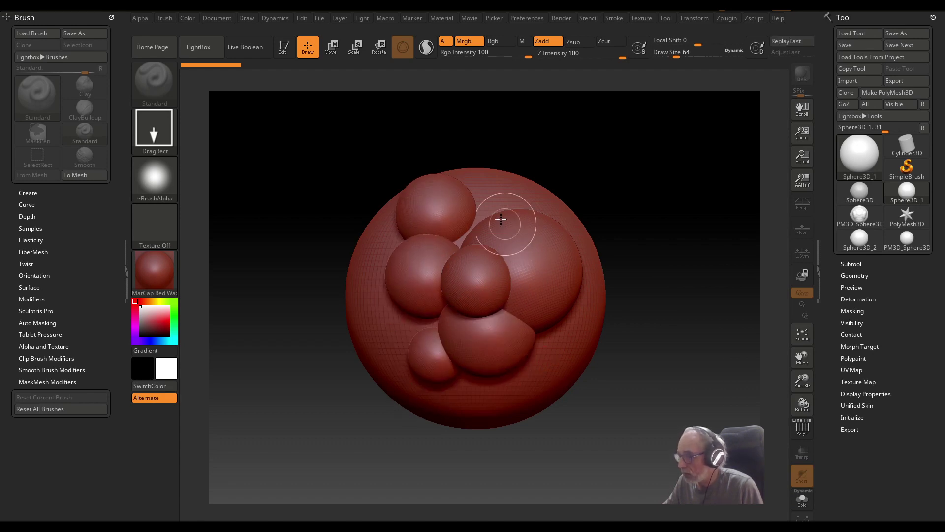
drag(500, 216, 553, 177)
- Pull spikes out of the drawn spheres with the 2.5D HookBrush, one to each side and one upward
click(851, 150)
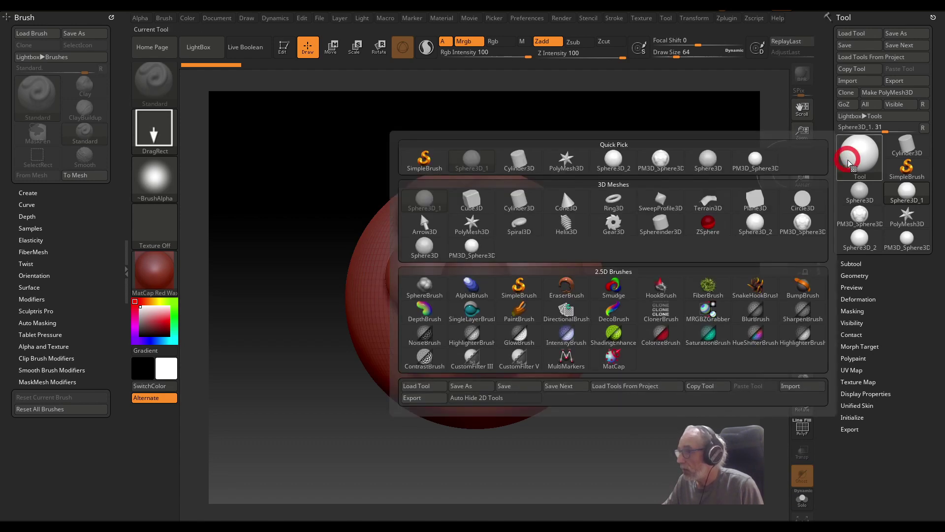
click(518, 285)
click(859, 156)
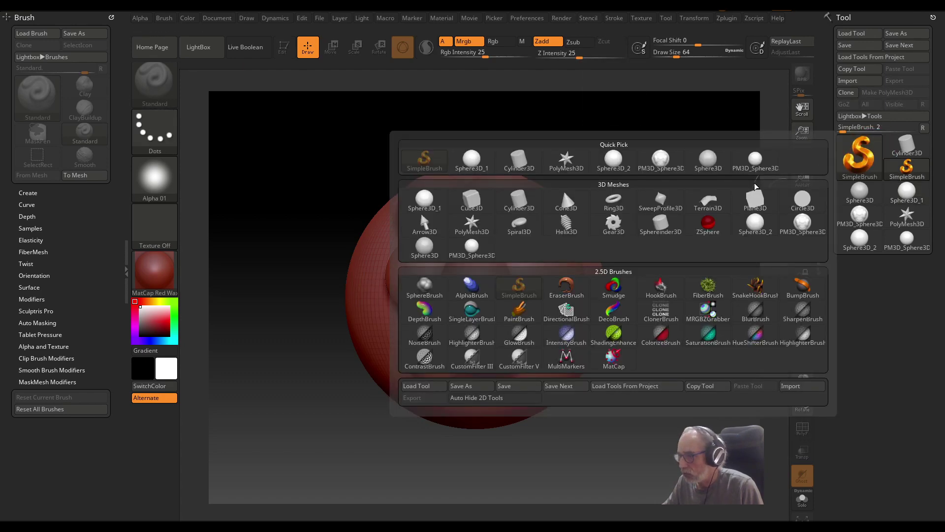
click(661, 288)
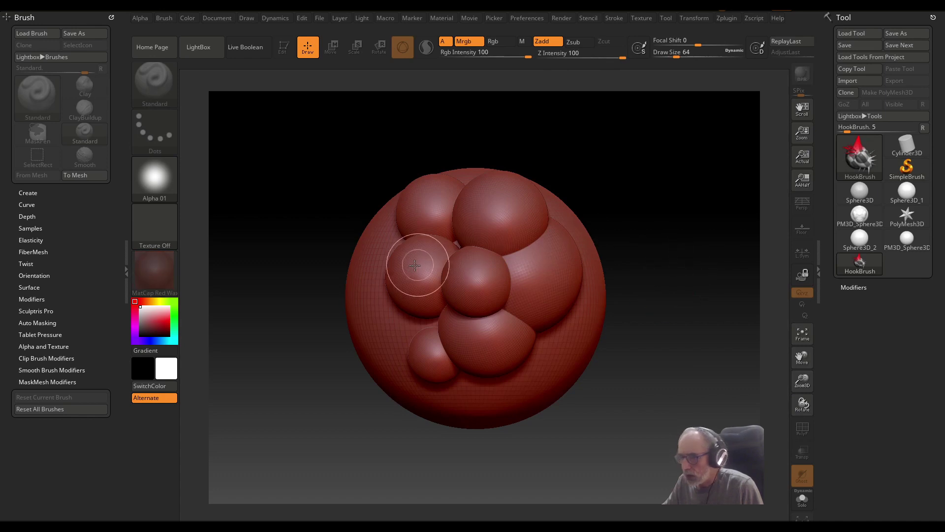
mouse_move(416, 261)
mouse_down()
mouse_move(332, 259)
mouse_move(321, 278)
mouse_up()
mouse_move(545, 267)
mouse_down()
mouse_move(611, 212)
mouse_move(620, 301)
mouse_move(686, 369)
mouse_move(697, 353)
mouse_up()
mouse_move(490, 244)
mouse_down()
mouse_move(485, 202)
mouse_move(490, 217)
mouse_up()
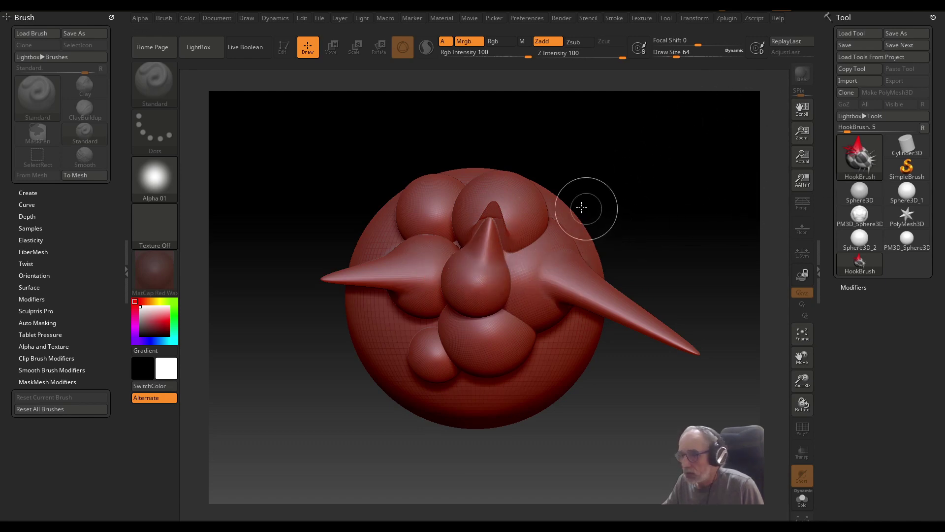
- Clear the canvas and draw a single large Sphere3D in its centre
key(ctrl)
key(ctrl+n)
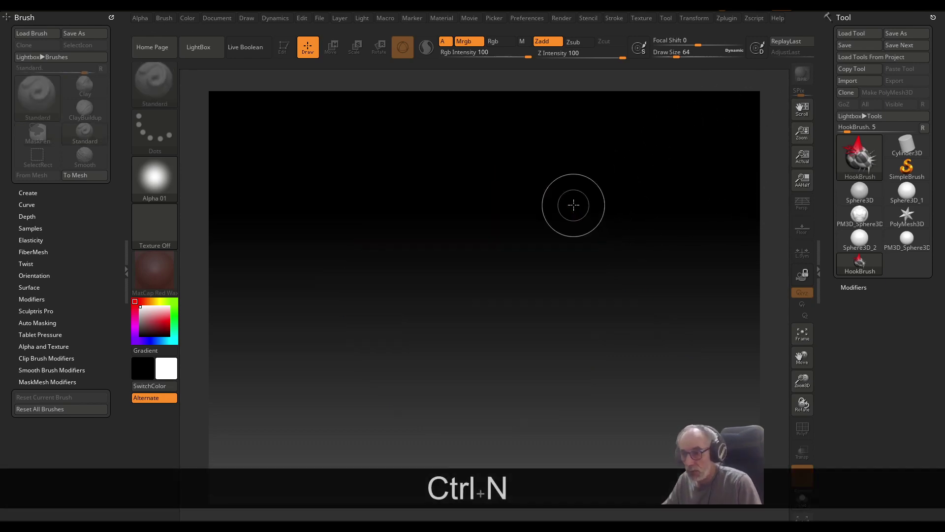
click(851, 163)
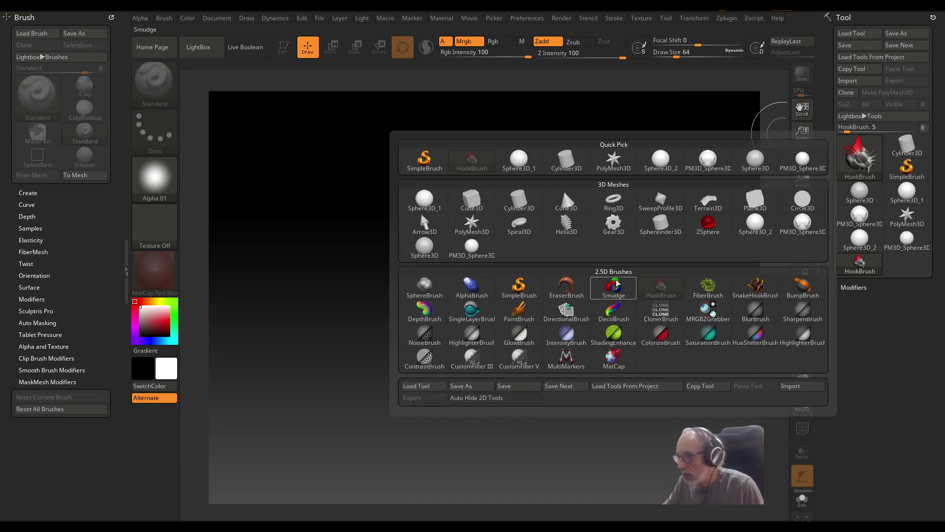
click(520, 162)
mouse_move(477, 303)
mouse_down()
mouse_move(465, 427)
mouse_move(481, 466)
mouse_up()
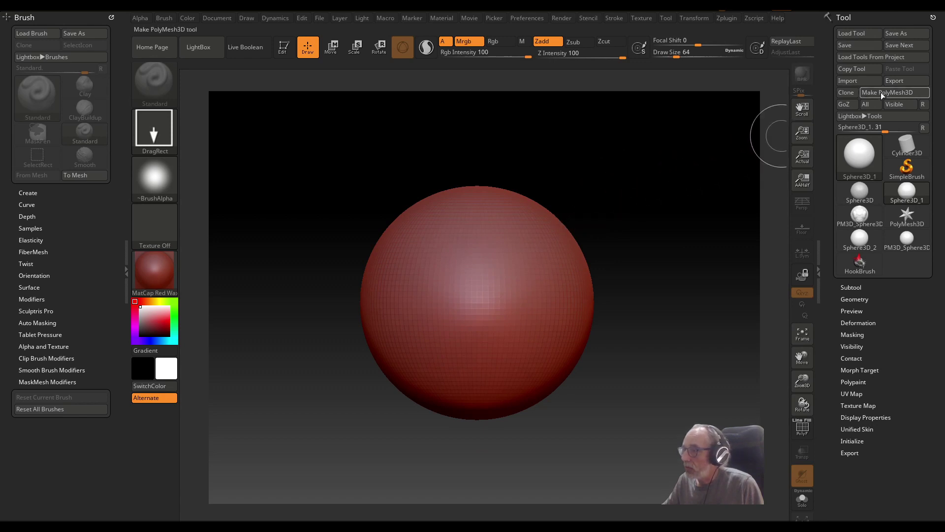
- Convert the sphere to a PolyMesh3D and draw a smaller copy over the large sphere
click(871, 93)
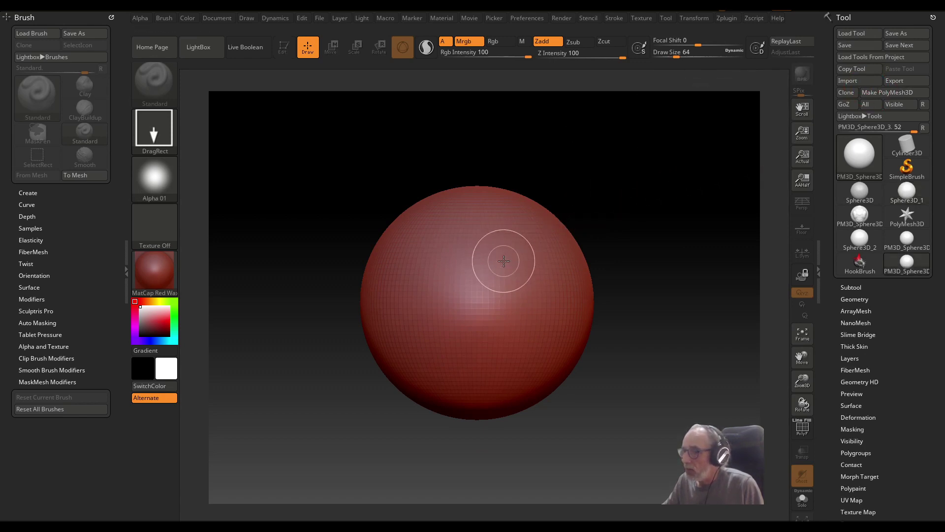
mouse_move(461, 248)
mouse_down()
mouse_move(439, 321)
mouse_move(458, 309)
mouse_up()
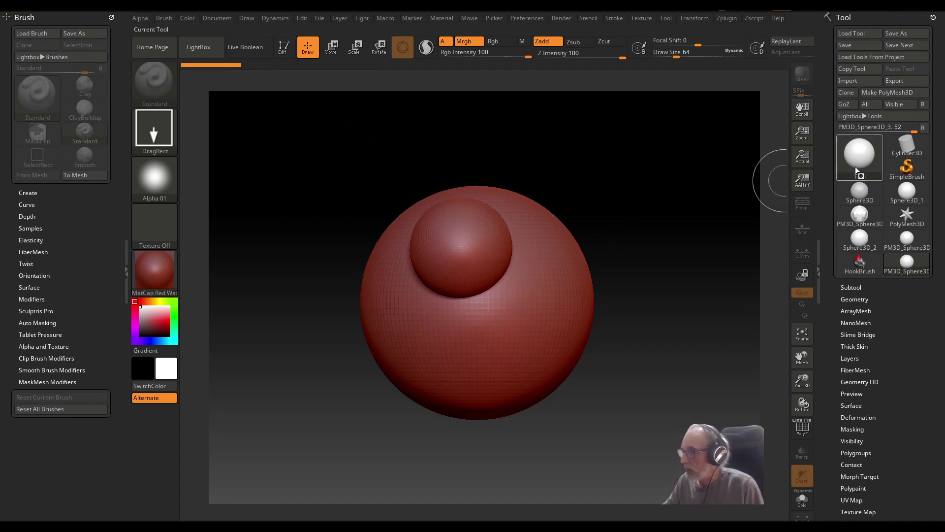
- Clear the canvas, draw a new large Sphere3D primitive in the centre and put it into Edit mode
key(ctrl+n)
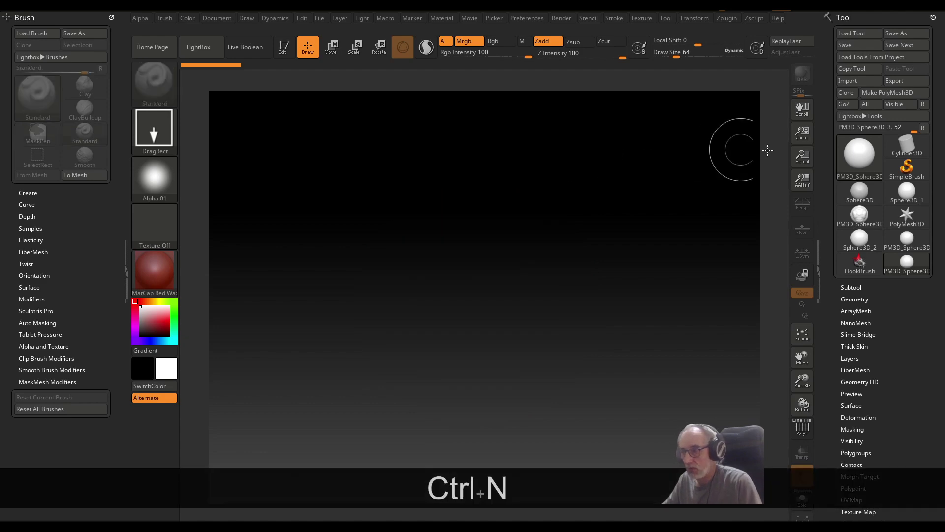
click(861, 156)
click(858, 153)
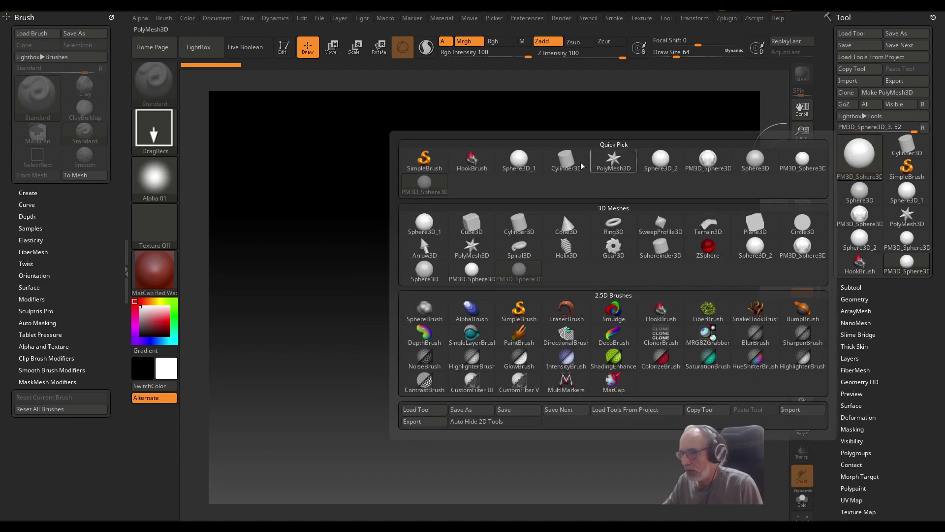
click(519, 162)
mouse_move(483, 300)
mouse_down()
mouse_move(476, 368)
mouse_move(494, 490)
mouse_up()
key(t)
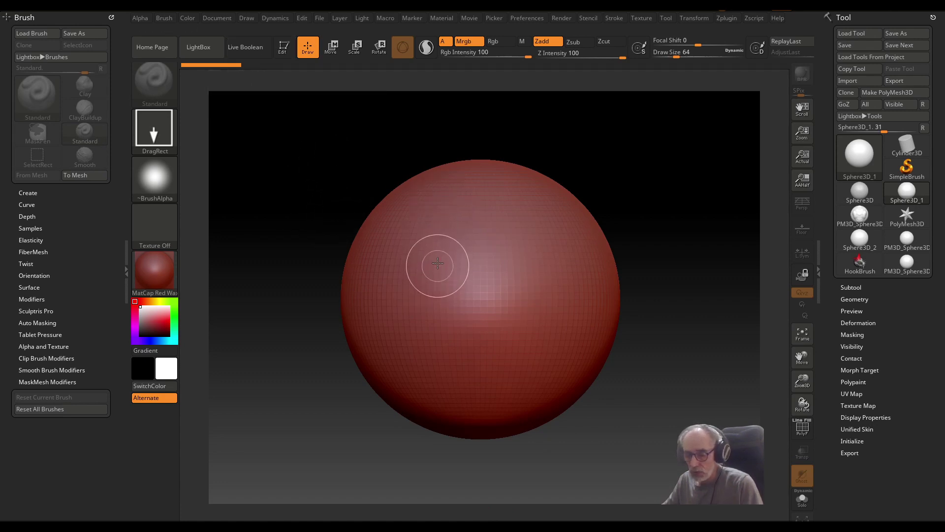
key(t)
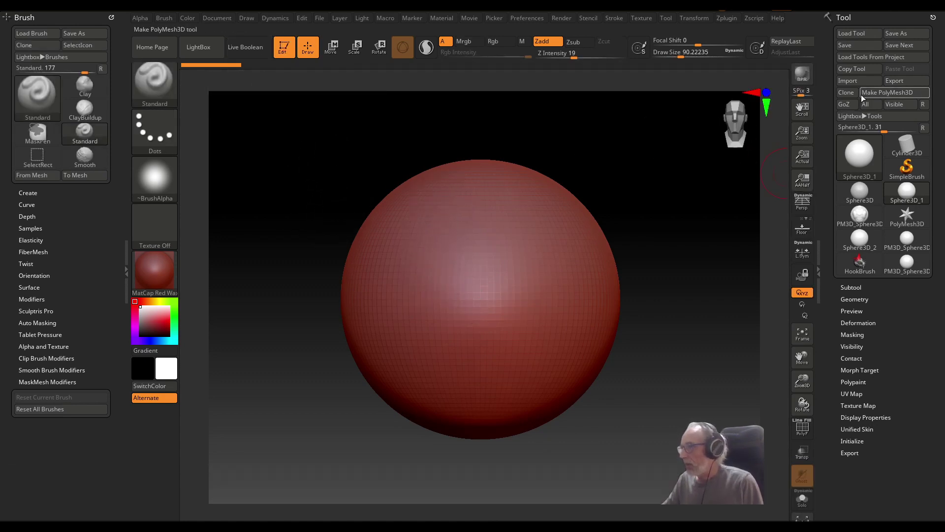
- Try sculpting on the primitive, convert it to a PolyMesh3D and sculpt a mirrored Standard brush stroke on its front
click(448, 257)
click(424, 240)
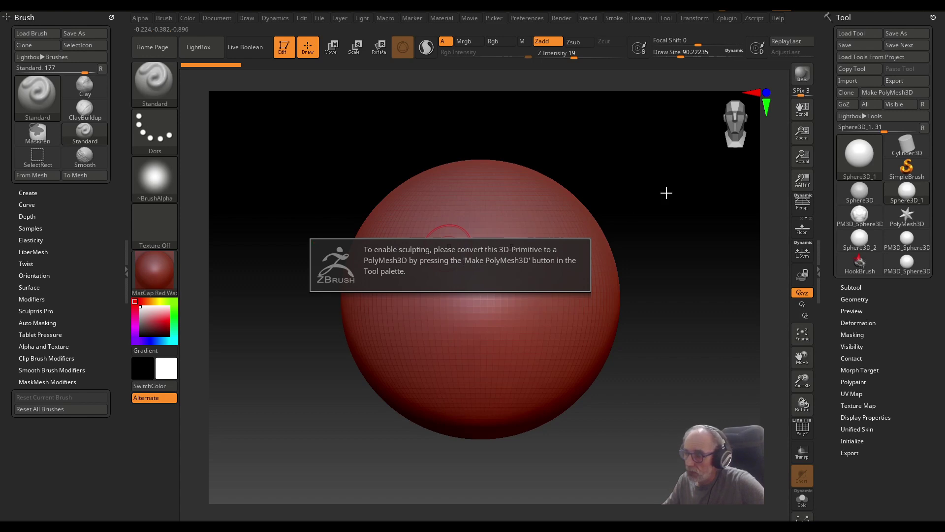
click(880, 93)
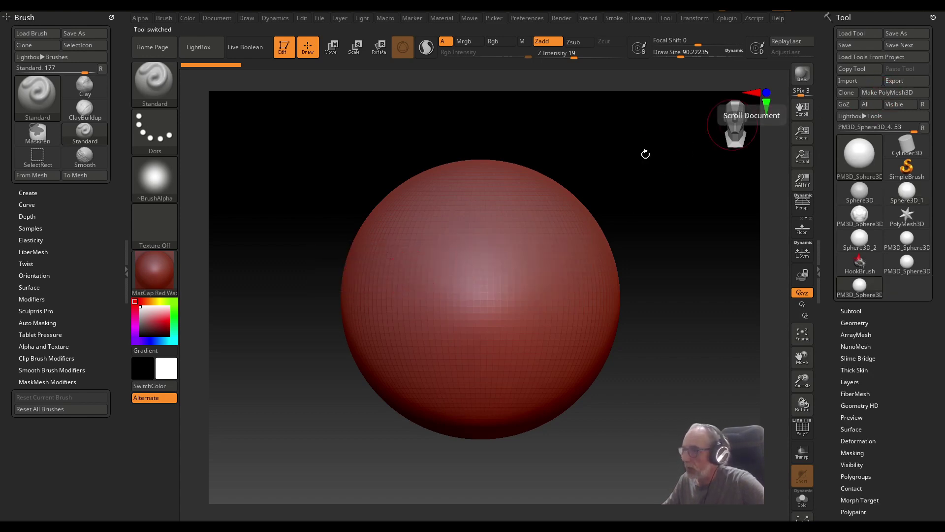
mouse_move(403, 253)
mouse_down()
mouse_move(409, 300)
mouse_move(414, 256)
mouse_move(407, 307)
mouse_move(434, 281)
mouse_move(434, 293)
mouse_up()
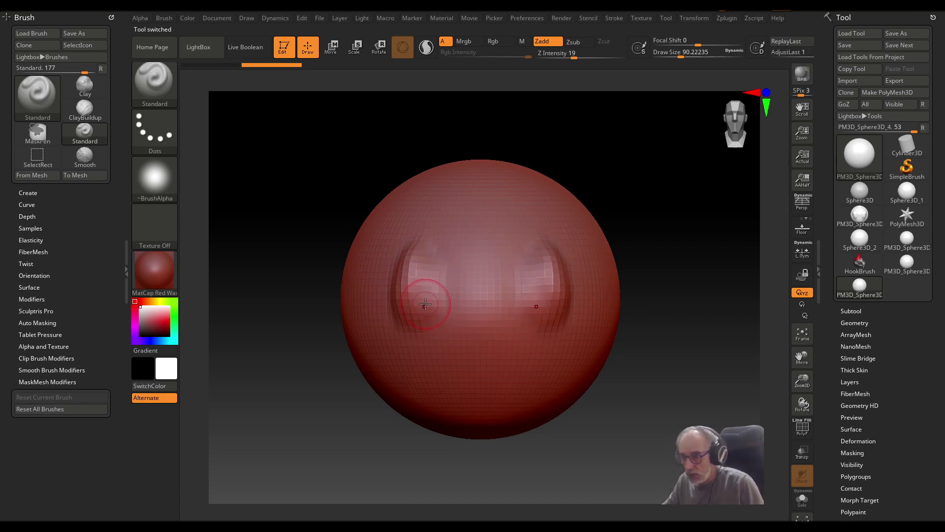
- Turn symmetry off, sculpt strokes down the middle of the sphere and step back in the undo history to remove them
key(x)
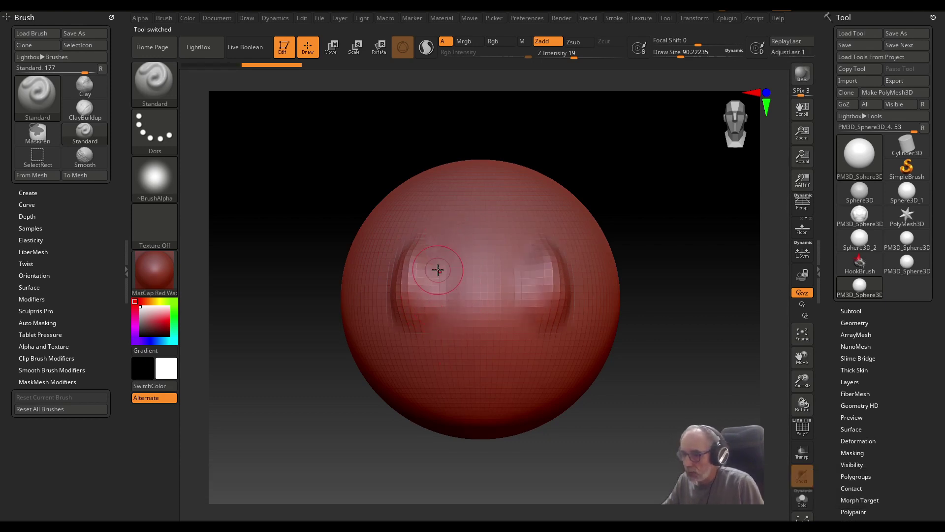
mouse_move(437, 270)
mouse_down()
mouse_move(440, 291)
mouse_move(456, 285)
mouse_move(527, 381)
mouse_move(462, 374)
mouse_move(517, 376)
mouse_move(499, 395)
mouse_move(479, 392)
mouse_up()
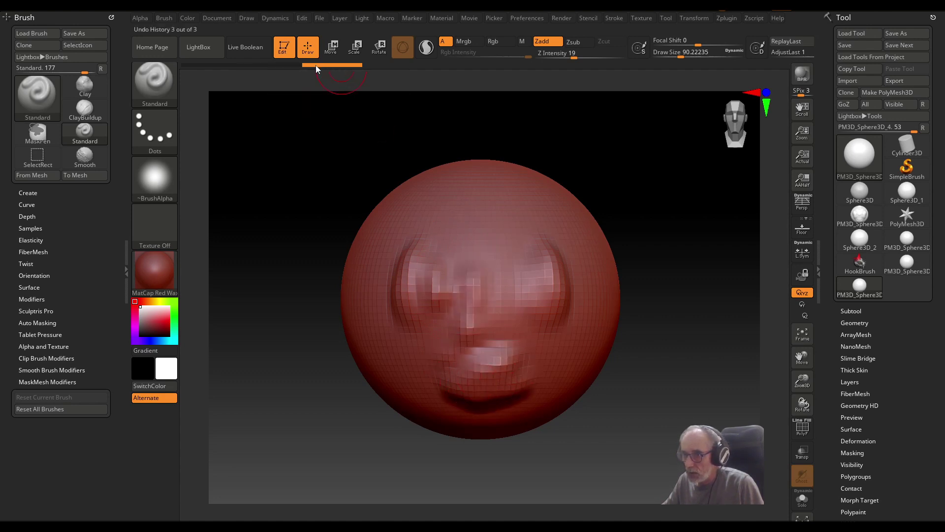
click(287, 65)
- Sculpt mirrored Standard brush strokes across the front of the sphere and undo the last ones
drag(498, 395, 483, 396)
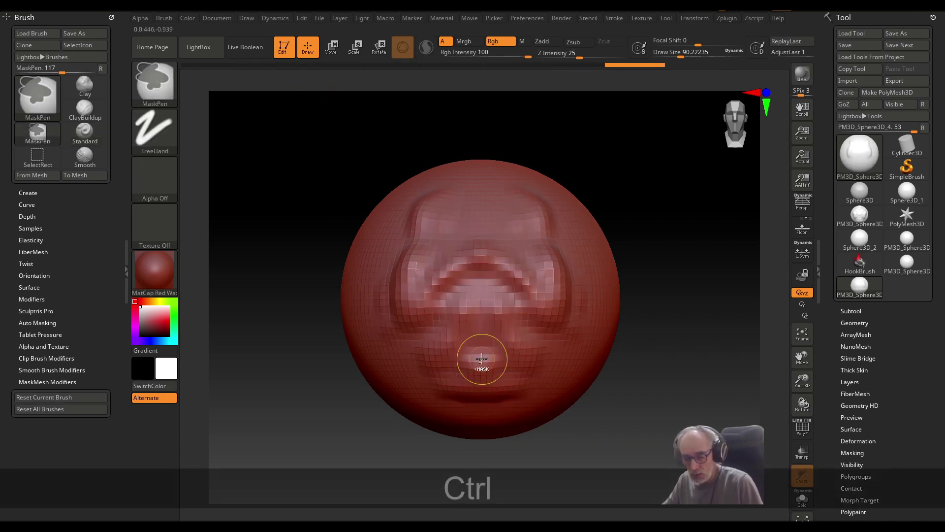
key(ctrl+z)
key(ctrl+z)
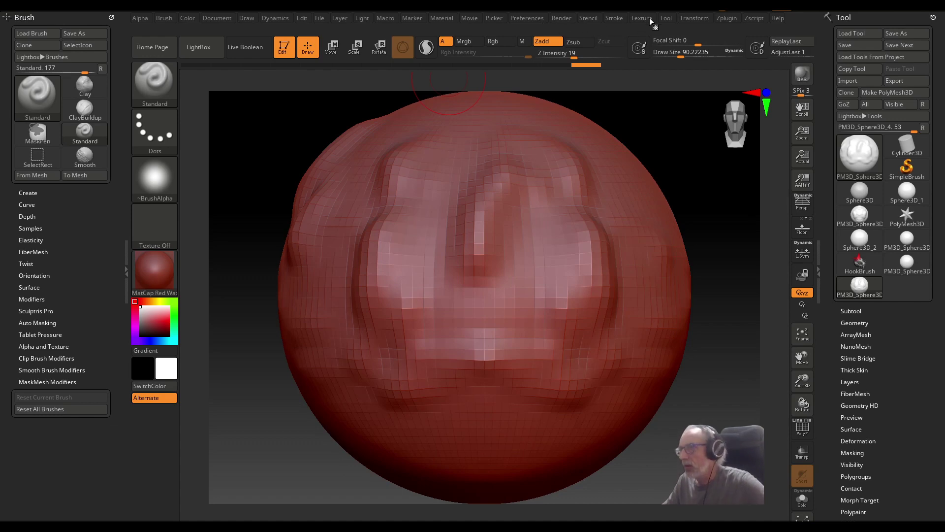
- Activate X symmetry in the Transform palette and dock that palette in the side tray above a collapsed Brush palette
click(694, 15)
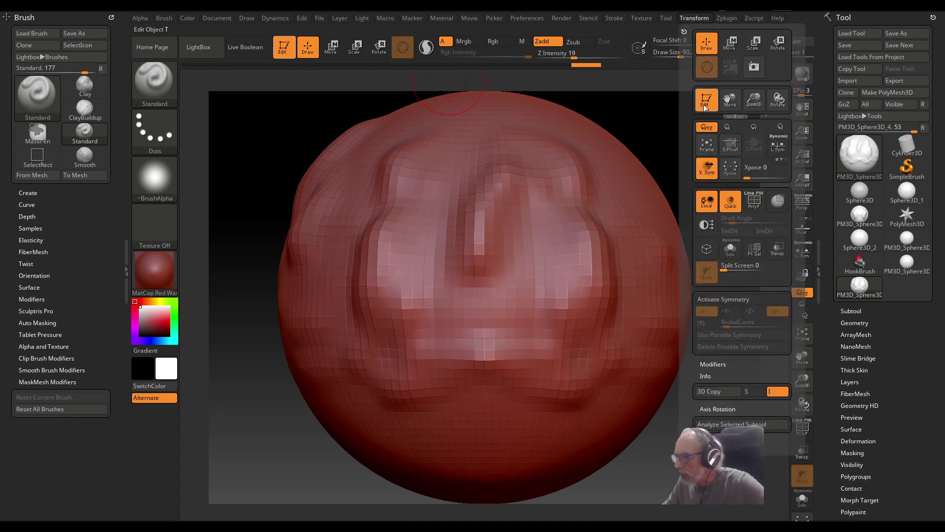
click(719, 297)
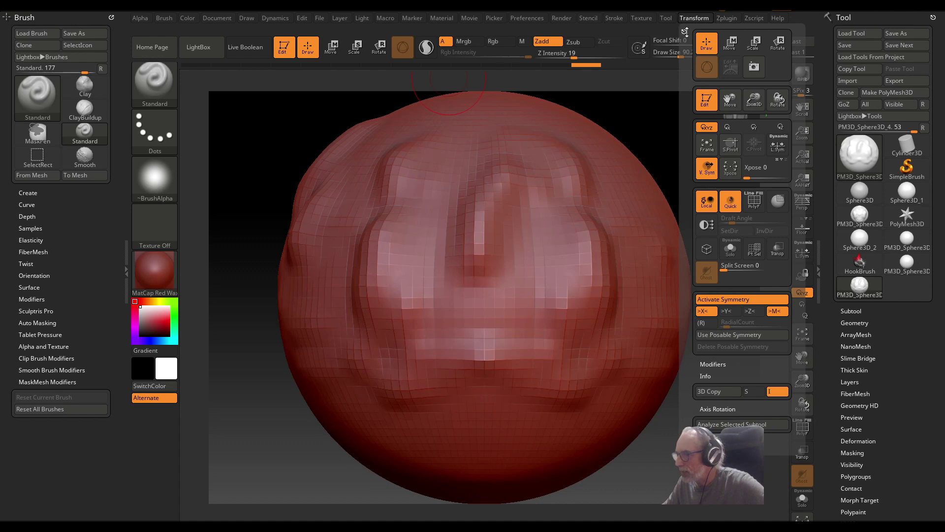
mouse_move(685, 31)
mouse_down()
mouse_move(306, 217)
mouse_move(70, 433)
mouse_move(76, 202)
mouse_move(38, 157)
mouse_move(39, 202)
mouse_move(55, 140)
mouse_up()
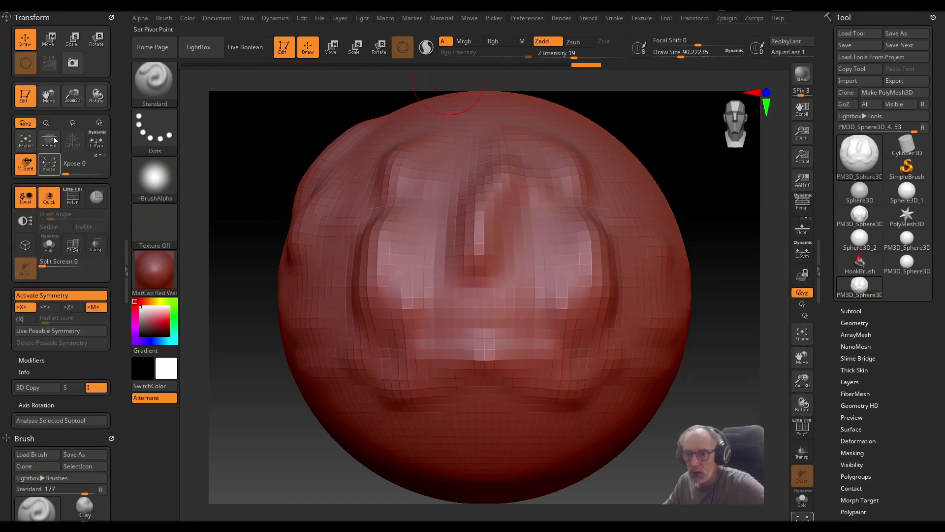
click(28, 438)
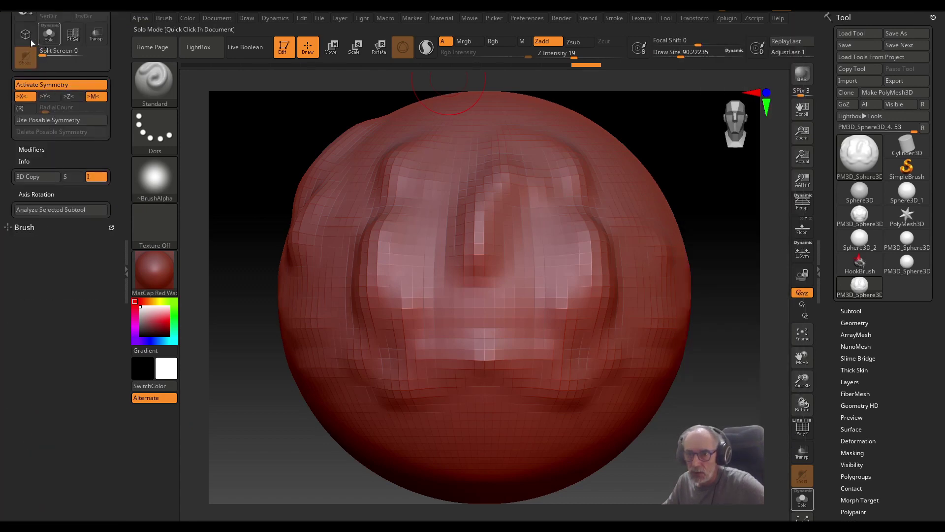
scroll(2, 128, up, 5)
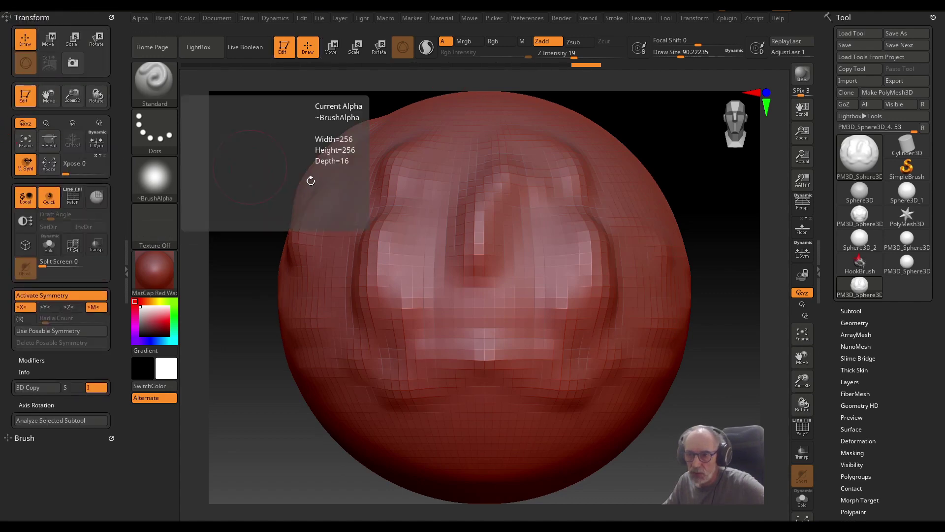
- Sculpt a stroke with X symmetry, and another near the sphere's upper middle with only Y symmetry active
mouse_move(384, 264)
mouse_down()
mouse_move(401, 236)
mouse_move(342, 285)
mouse_move(379, 297)
mouse_up()
click(29, 308)
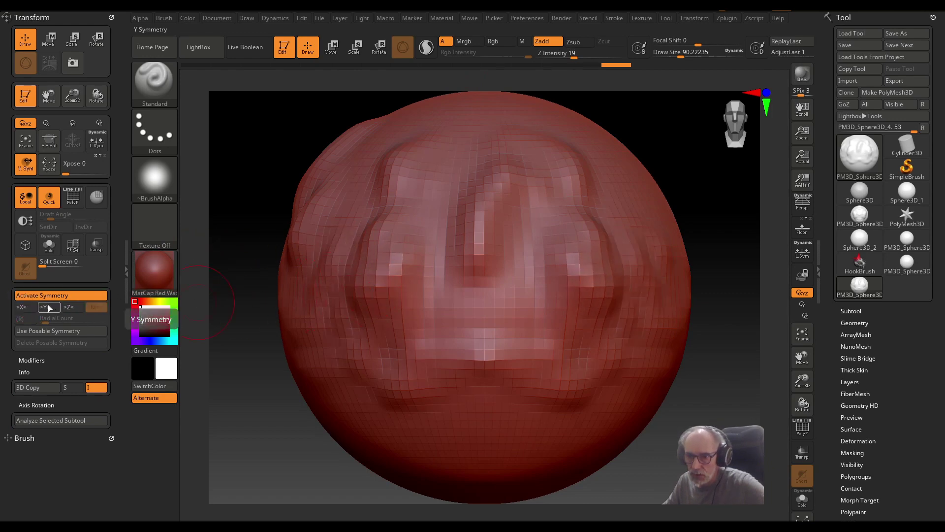
click(49, 308)
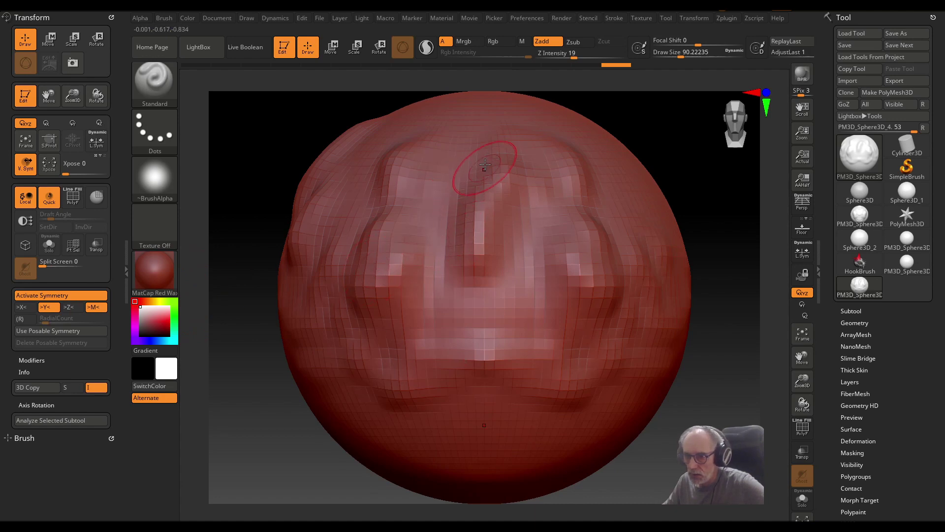
mouse_move(485, 164)
mouse_down()
mouse_move(461, 123)
mouse_move(507, 168)
mouse_move(492, 202)
mouse_up()
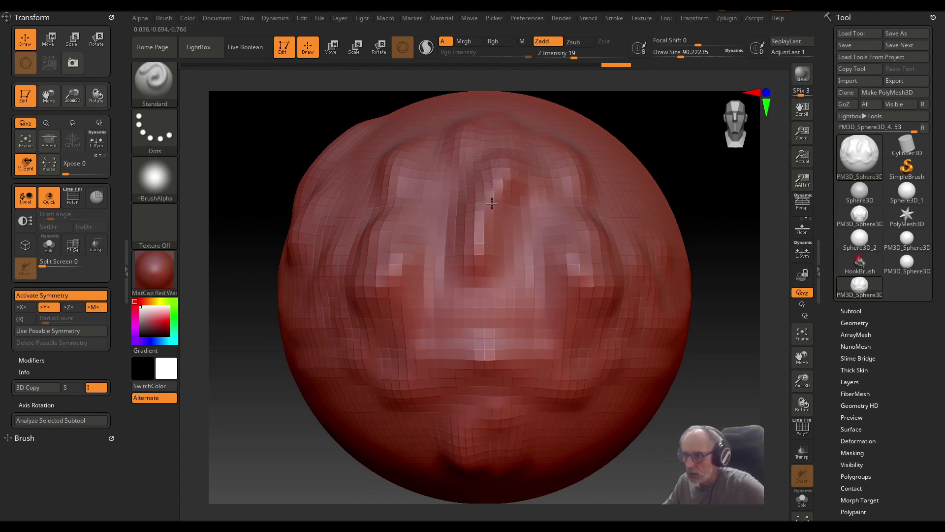
- Switch symmetry from Y to Z only and sculpt strokes on the front and side of the sphere
click(51, 307)
click(68, 306)
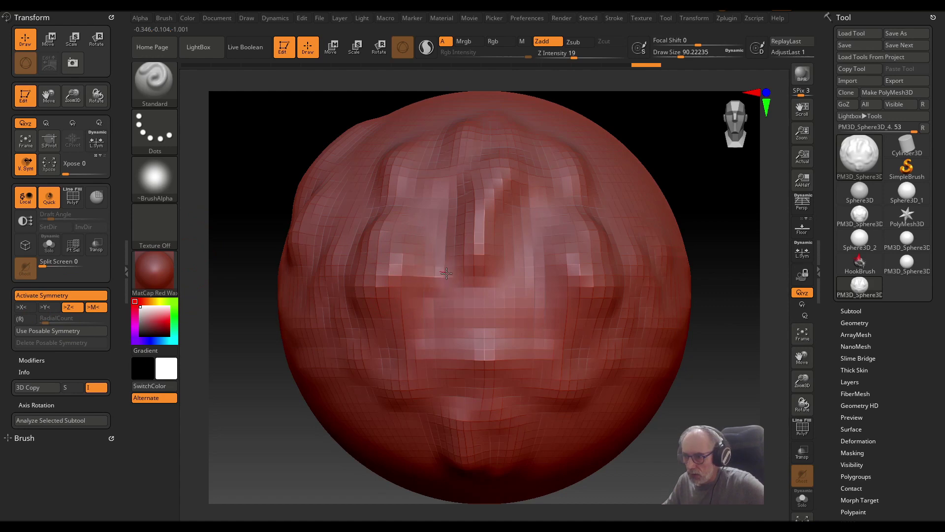
mouse_move(696, 206)
mouse_down()
mouse_move(732, 199)
mouse_move(689, 217)
mouse_up()
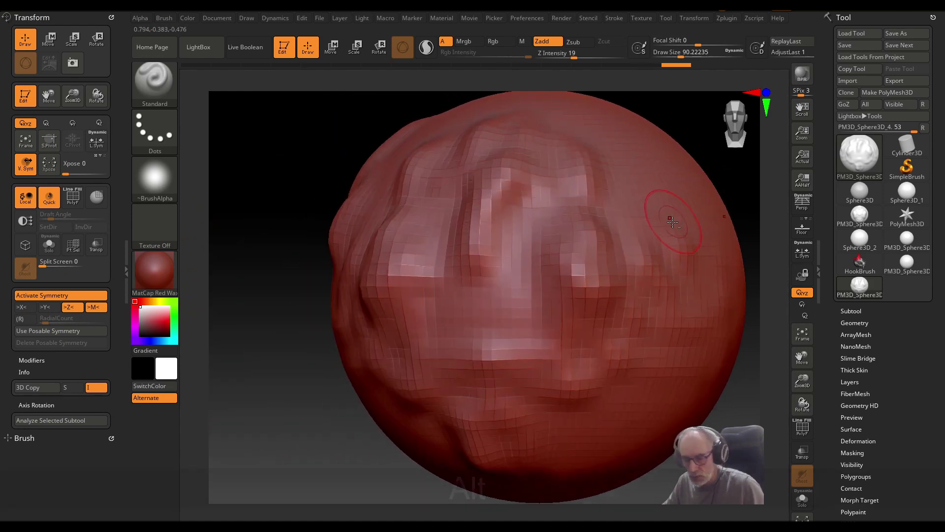
key(alt)
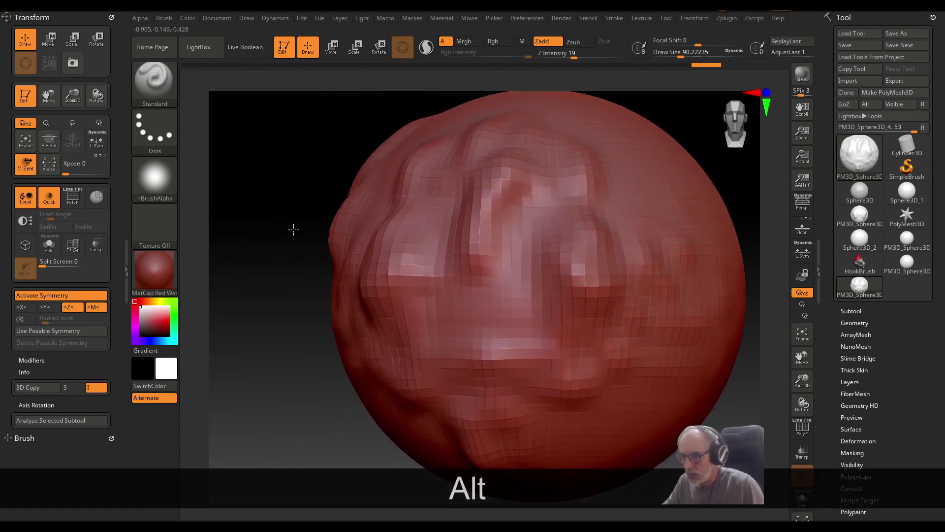
- Sculpt further strokes on the side and back of the sphere with only Z symmetry active
drag(293, 226, 285, 228)
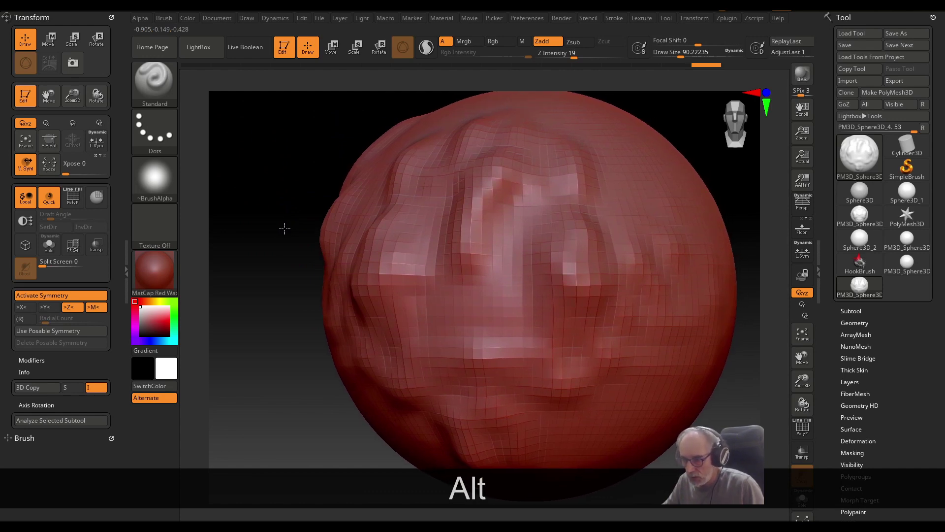
mouse_move(284, 228)
alt+mouse_down()
mouse_move(310, 175)
mouse_move(311, 242)
mouse_move(312, 202)
mouse_move(315, 227)
mouse_move(338, 152)
alt+mouse_up()
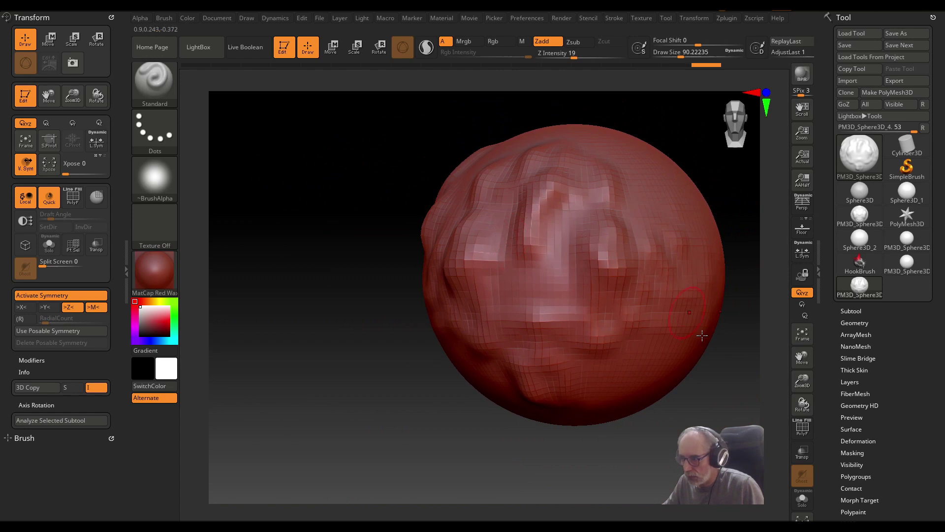
mouse_move(810, 358)
mouse_down()
mouse_move(742, 350)
mouse_move(673, 281)
mouse_move(655, 283)
mouse_up()
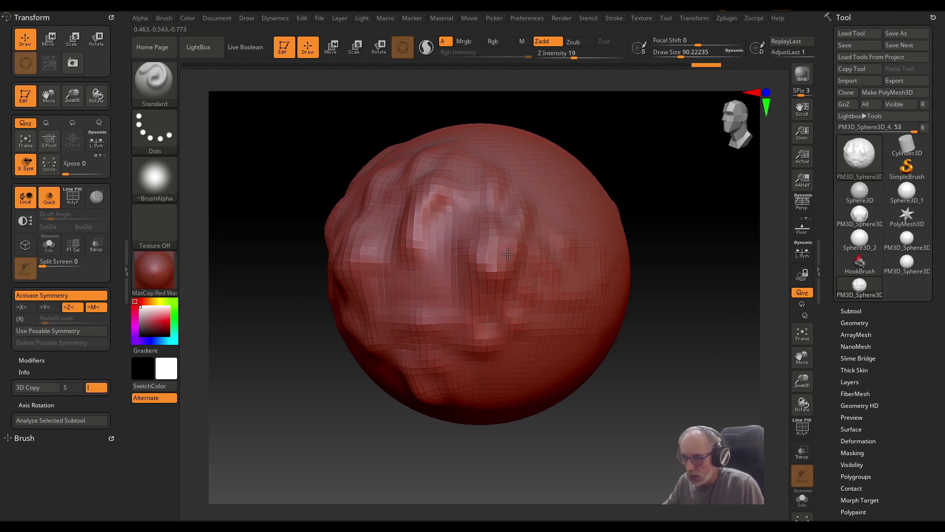
click(506, 223)
drag(643, 200, 617, 187)
right_drag(617, 187, 636, 185)
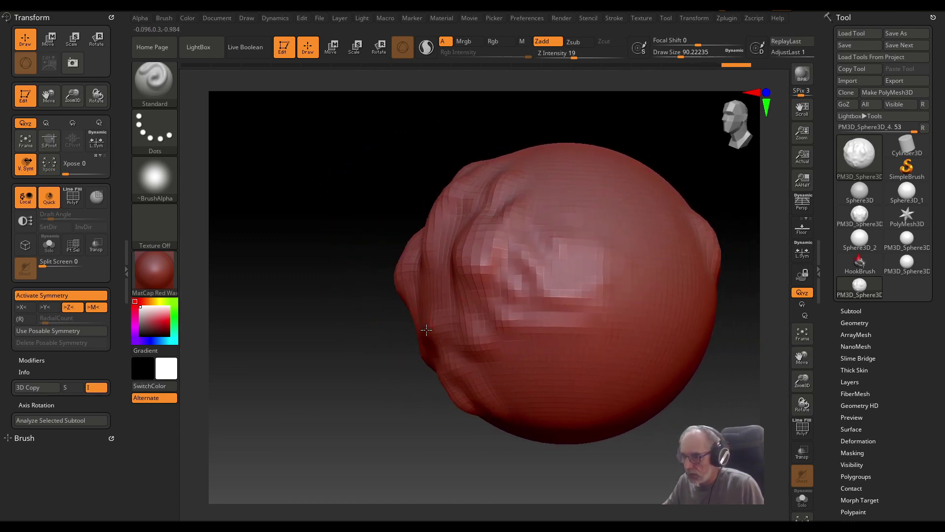
mouse_move(524, 333)
mouse_down()
mouse_move(659, 347)
mouse_move(541, 396)
mouse_up()
mouse_move(607, 202)
right_down()
mouse_move(671, 160)
mouse_move(606, 170)
right_up()
drag(466, 196, 535, 232)
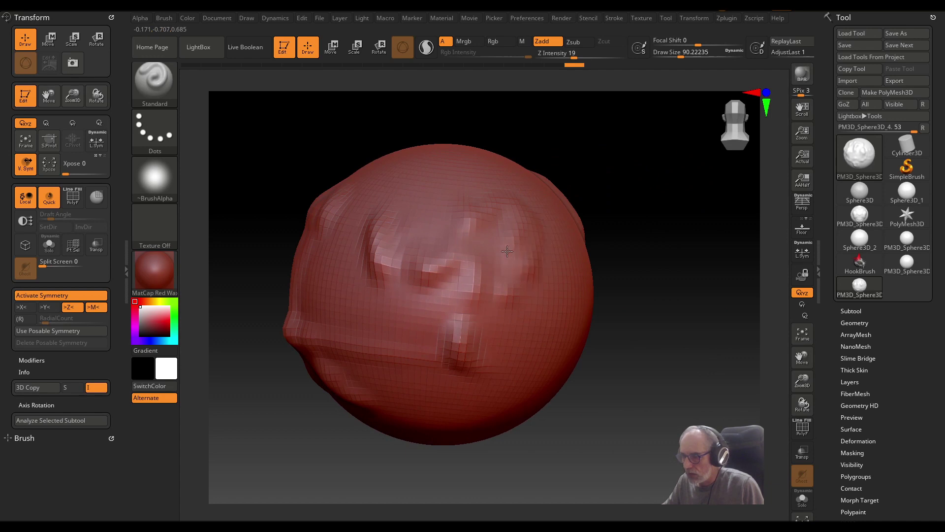
- Switch symmetry from Z to X only, enable radial symmetry with a count of 8, and sculpt a stroke
click(74, 310)
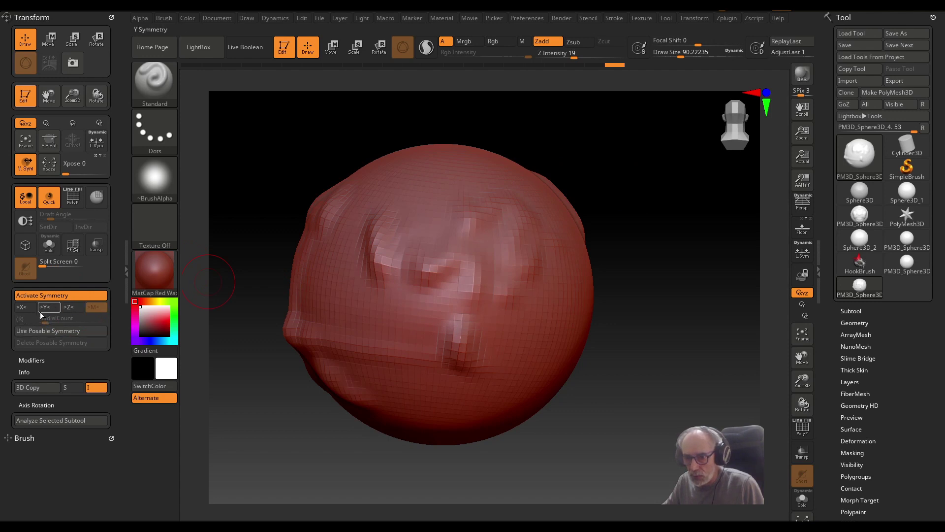
click(23, 310)
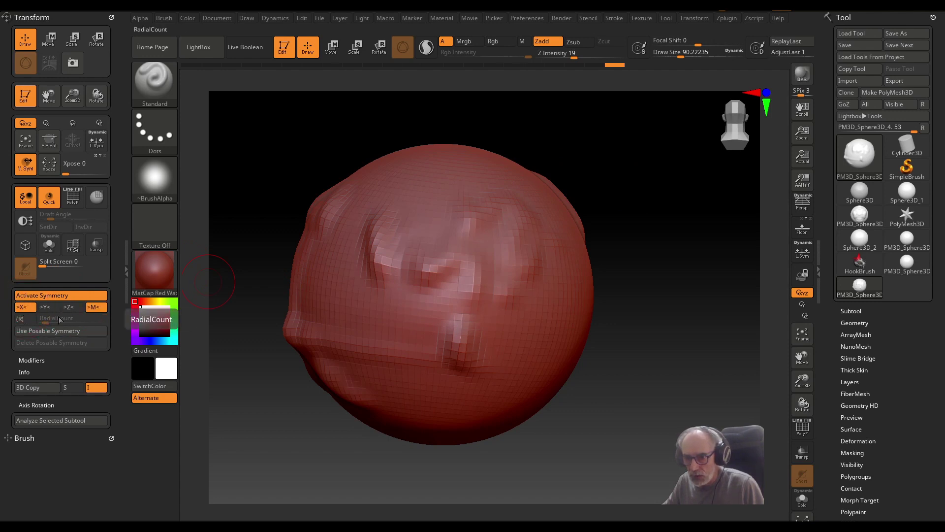
click(20, 319)
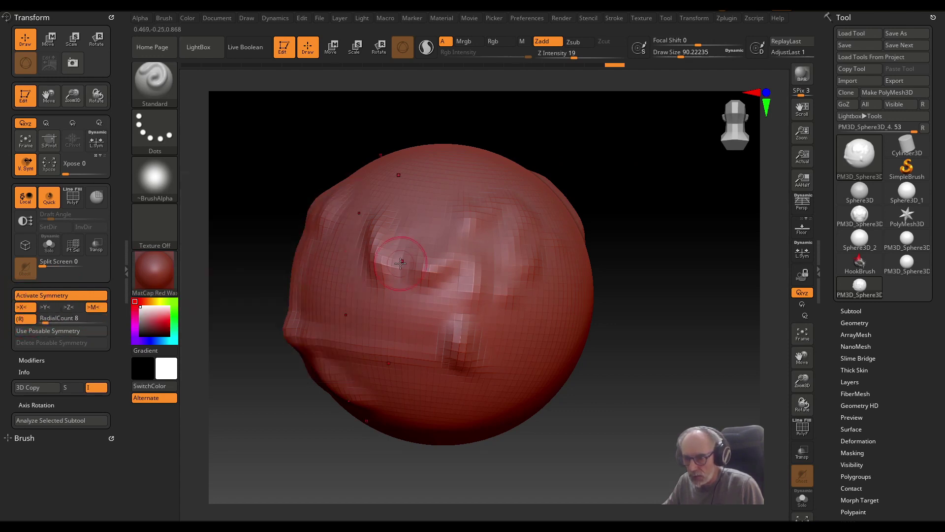
drag(433, 263, 461, 260)
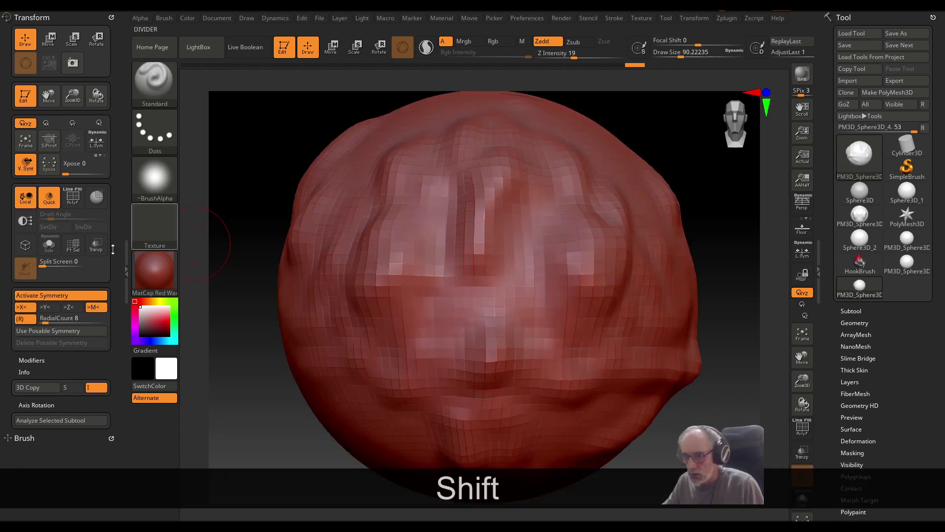
- Try Y for the radial symmetry, settle on Z only with radial count 8, and sculpt strokes across the sphere's front
click(22, 306)
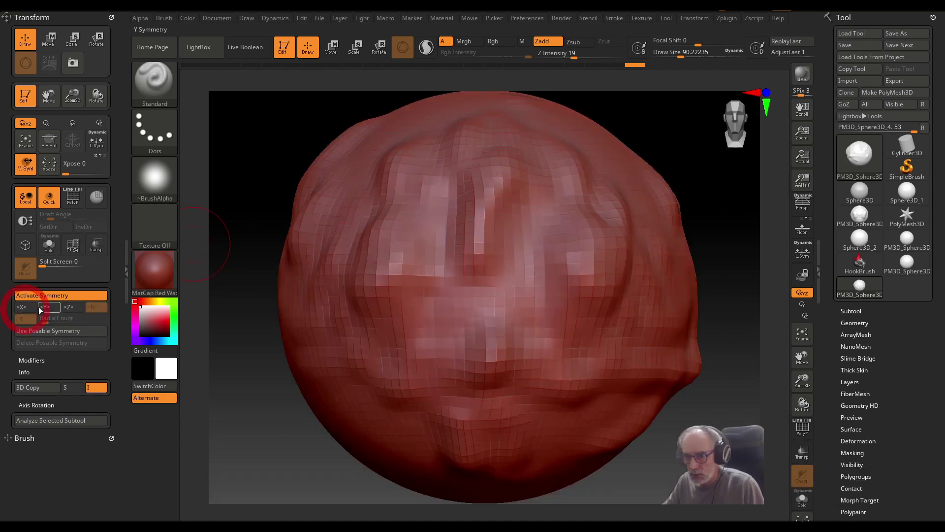
click(45, 307)
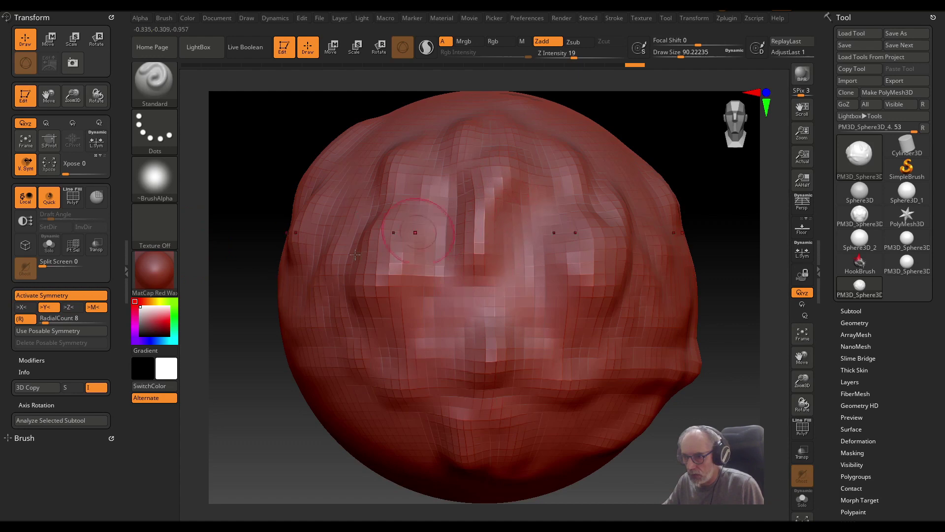
click(73, 309)
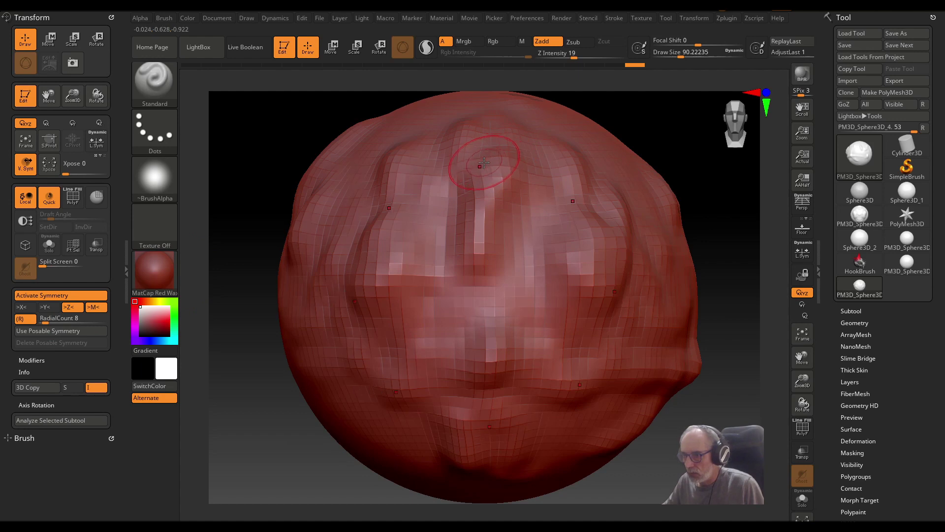
mouse_move(484, 162)
mouse_down()
mouse_move(514, 157)
mouse_move(565, 179)
mouse_move(558, 222)
mouse_move(483, 300)
mouse_move(438, 256)
mouse_move(486, 250)
mouse_move(690, 158)
mouse_up()
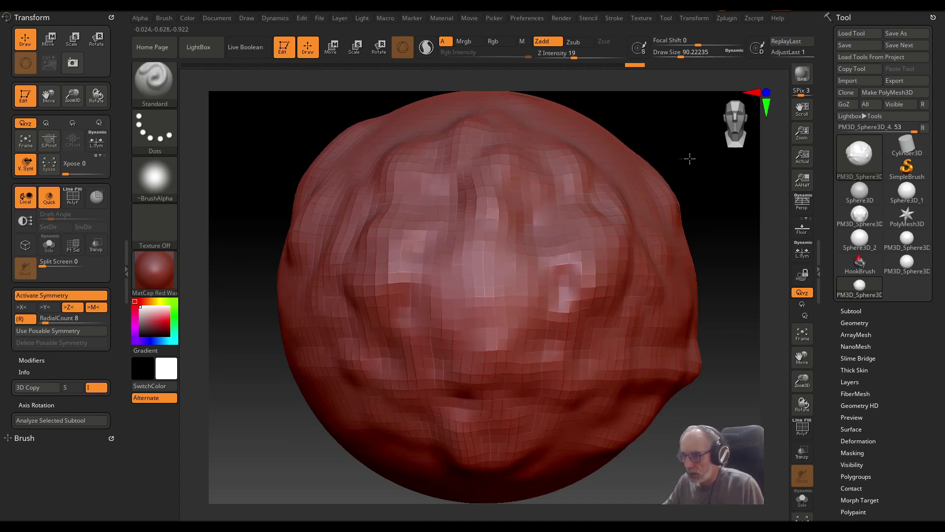
mouse_move(697, 264)
mouse_down()
mouse_move(594, 135)
mouse_move(615, 147)
mouse_up()
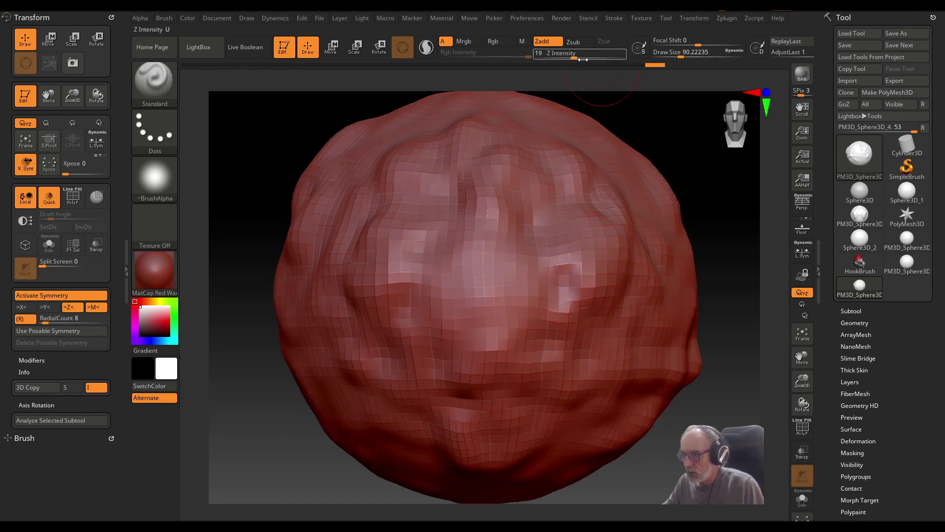
- Set the Z Intensity to 60 and sculpt stronger radial strokes on the front of the sphere
drag(602, 54, 603, 55)
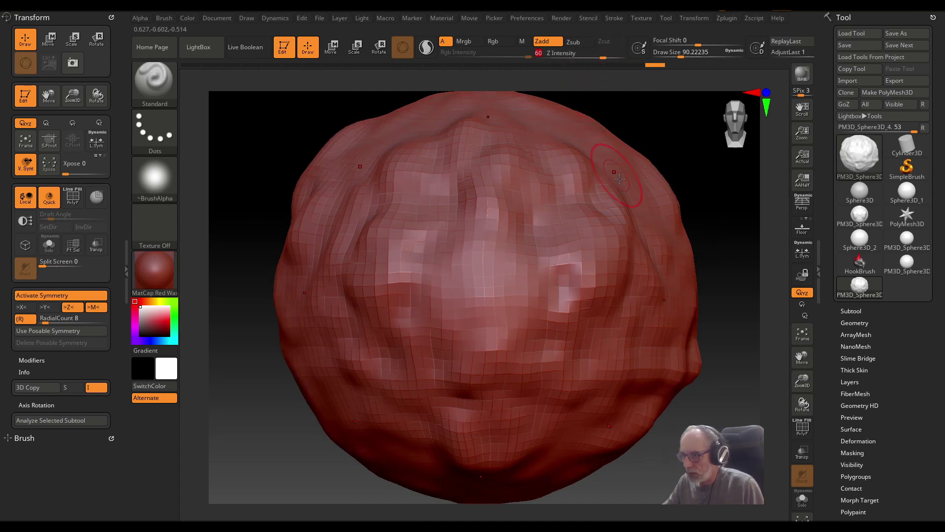
drag(801, 381, 793, 340)
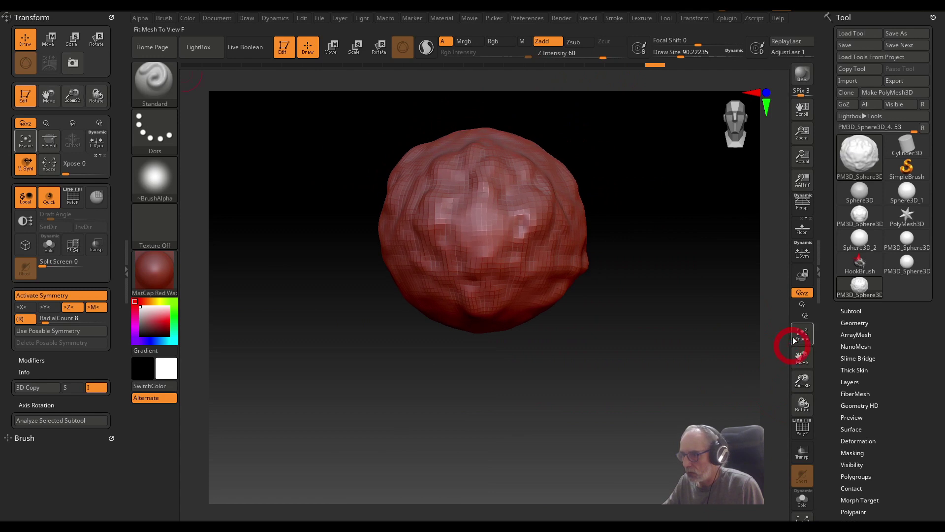
click(802, 334)
drag(802, 382, 801, 340)
alt+drag(675, 246, 627, 280)
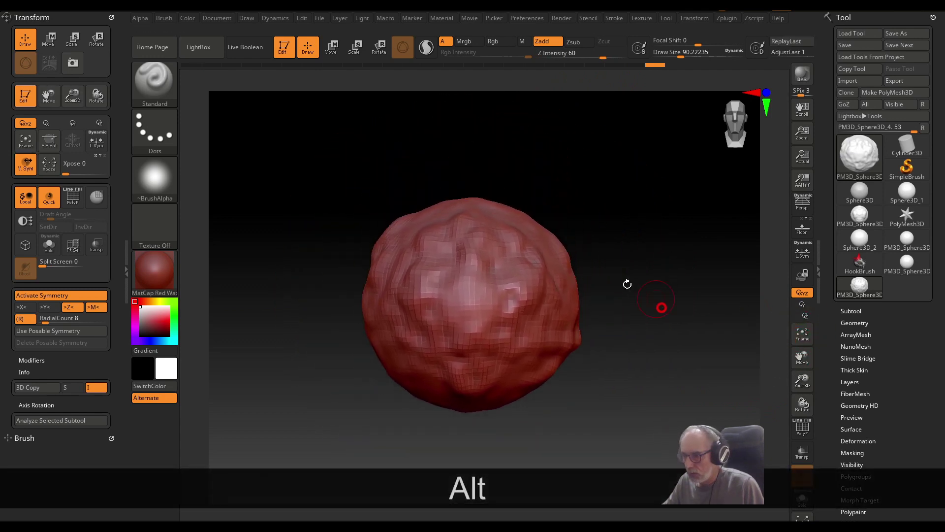
mouse_move(430, 225)
mouse_down()
mouse_move(517, 209)
mouse_move(523, 278)
mouse_move(512, 335)
mouse_move(458, 345)
mouse_move(443, 295)
mouse_move(507, 240)
mouse_move(497, 278)
mouse_move(480, 286)
mouse_move(499, 244)
mouse_move(453, 293)
mouse_up()
drag(447, 332, 463, 282)
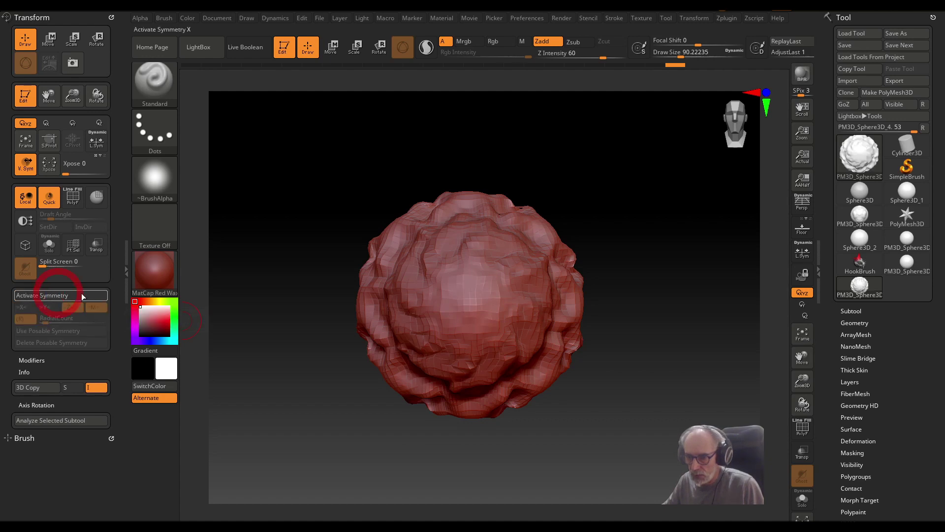
- Deactivate symmetry and smooth part of the sculpted front with the Smooth brush
click(54, 295)
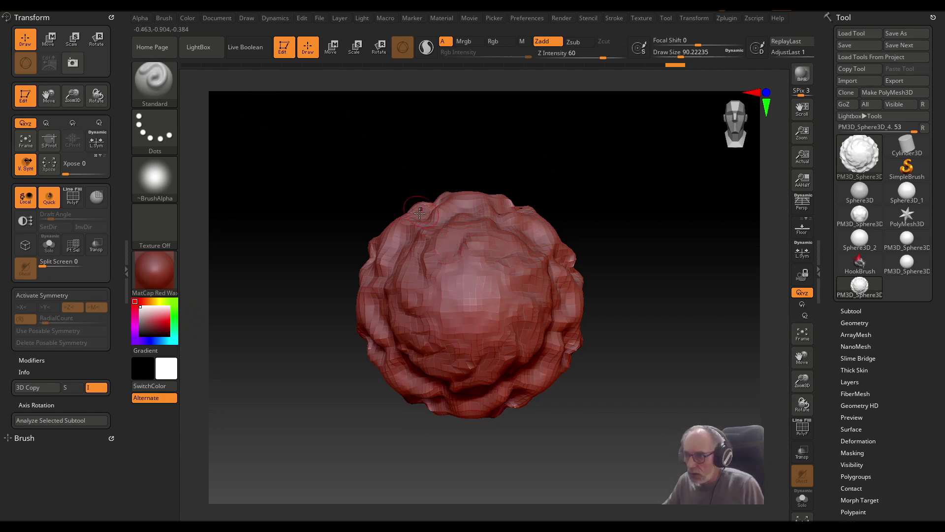
click(167, 92)
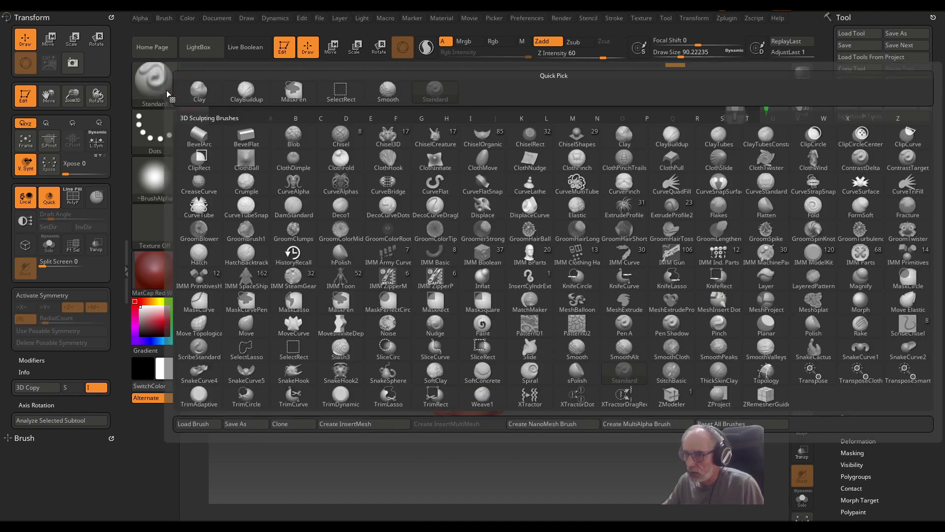
key(ctrl+z)
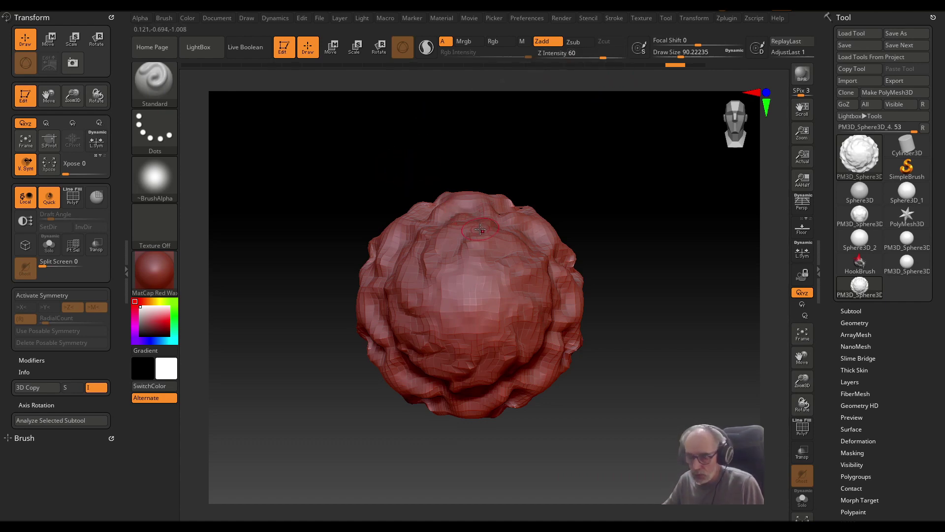
key(shift)
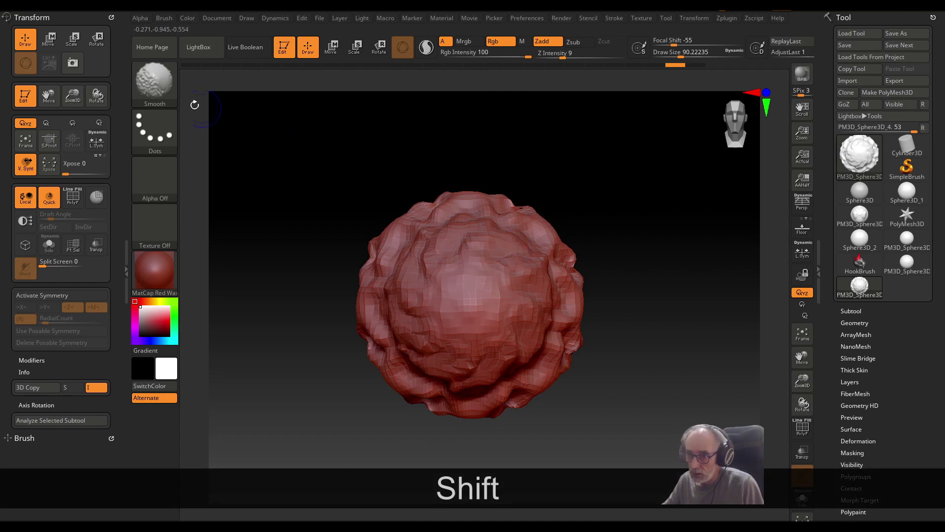
mouse_move(164, 93)
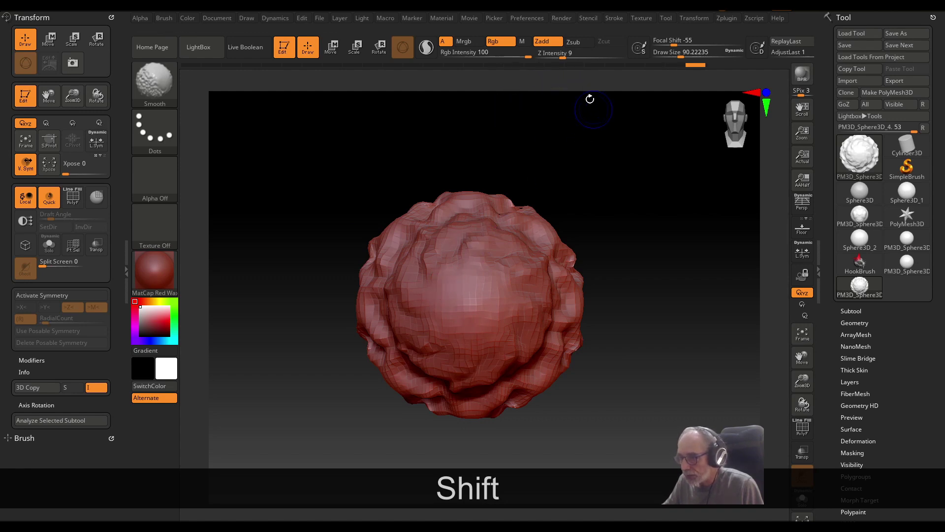
shift+drag(570, 54, 584, 52)
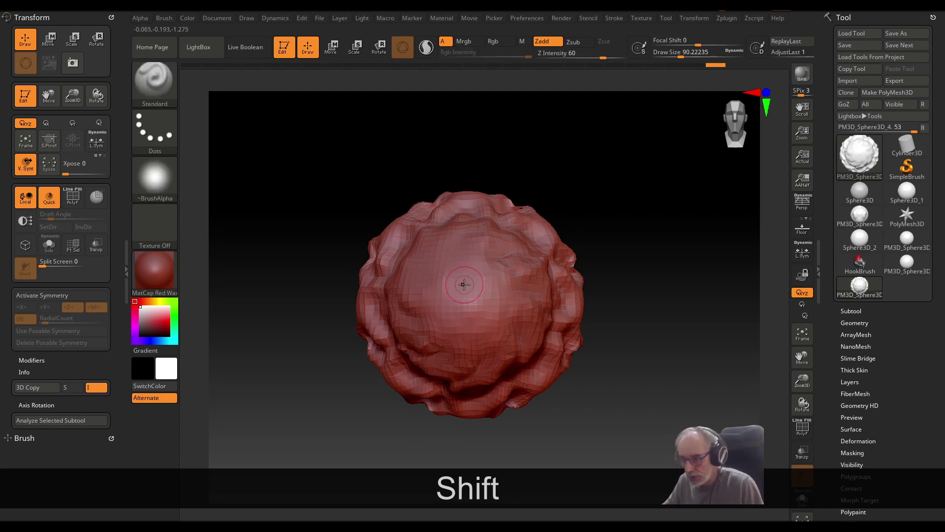
- Enlarge the draw size to about 476 and smooth away the bumps over the whole front of the sphere
key(s)
drag(465, 284, 498, 283)
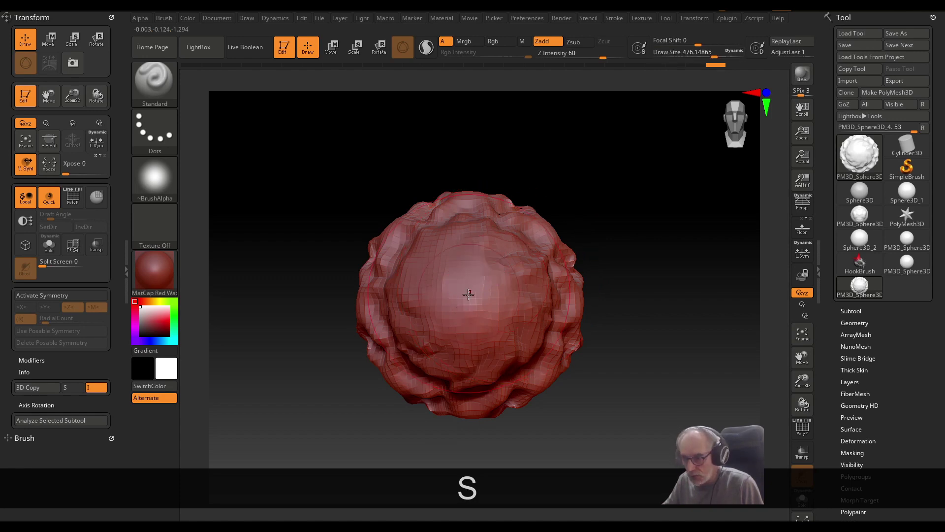
key(shift)
mouse_move(457, 292)
shift+mouse_down()
mouse_move(407, 312)
mouse_move(473, 212)
mouse_move(437, 363)
mouse_move(478, 237)
mouse_move(529, 217)
mouse_move(463, 370)
shift+mouse_up()
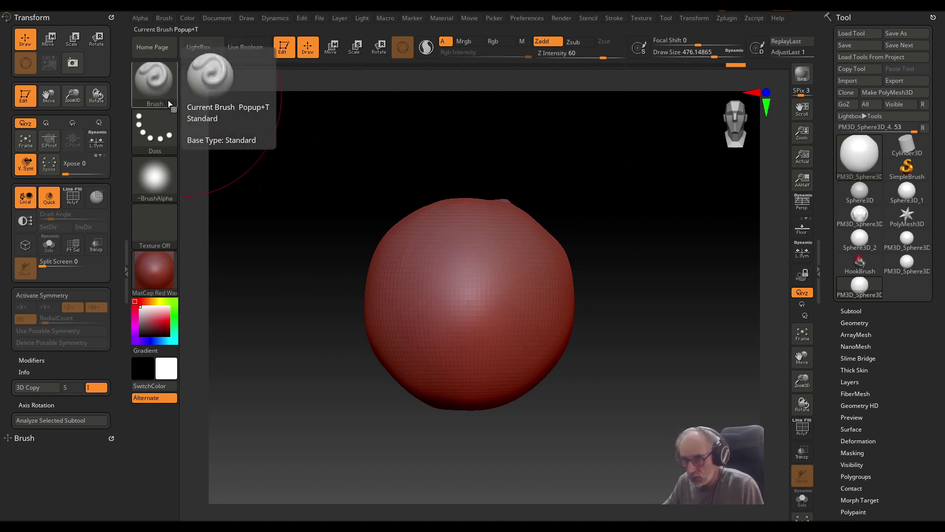
- Sculpt a zigzag stroke on the smoothed front with a draw size of about 140 and undo it
key(shift)
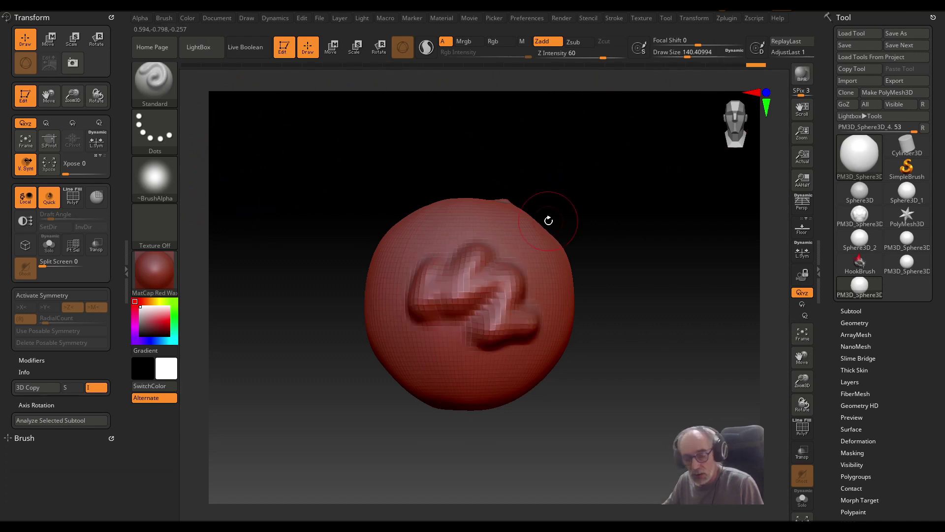
key(ctrl)
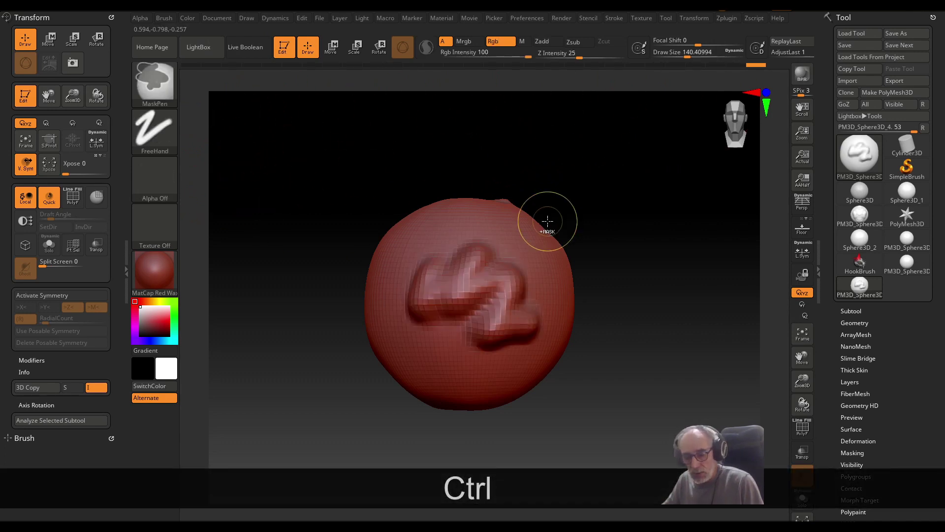
key(ctrl+z)
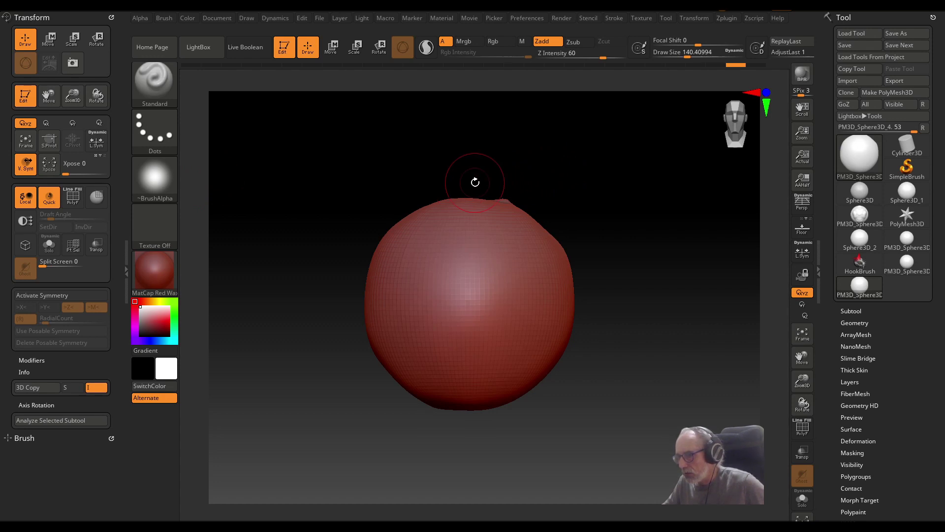
- Assign Alpha 25 to the Standard brush
mouse_move(162, 179)
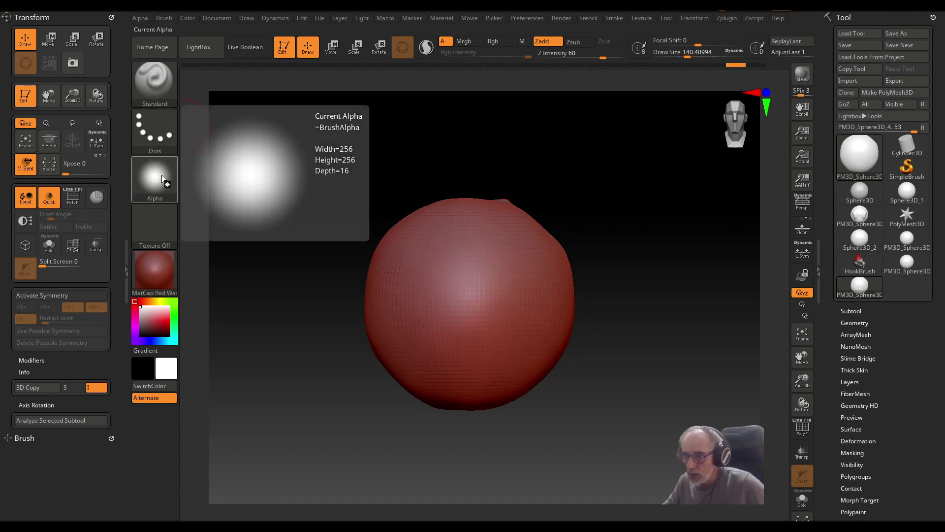
click(157, 172)
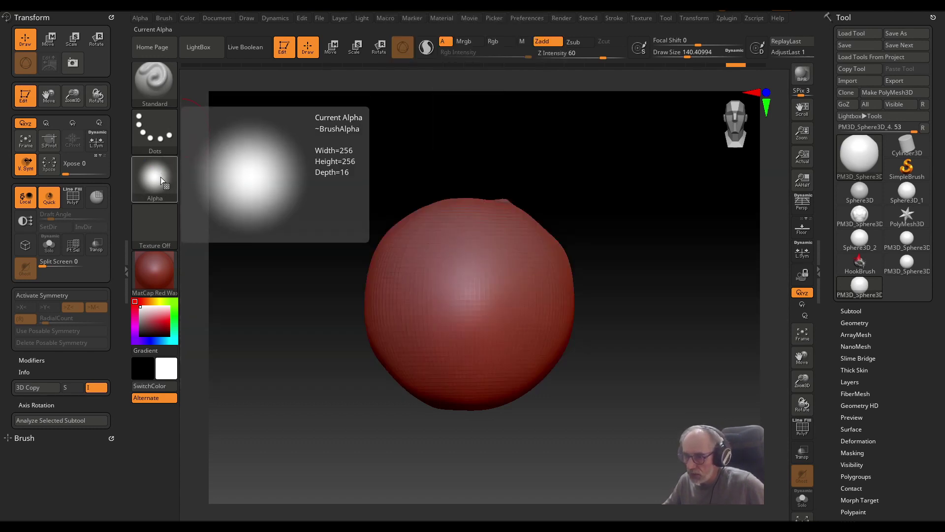
click(160, 176)
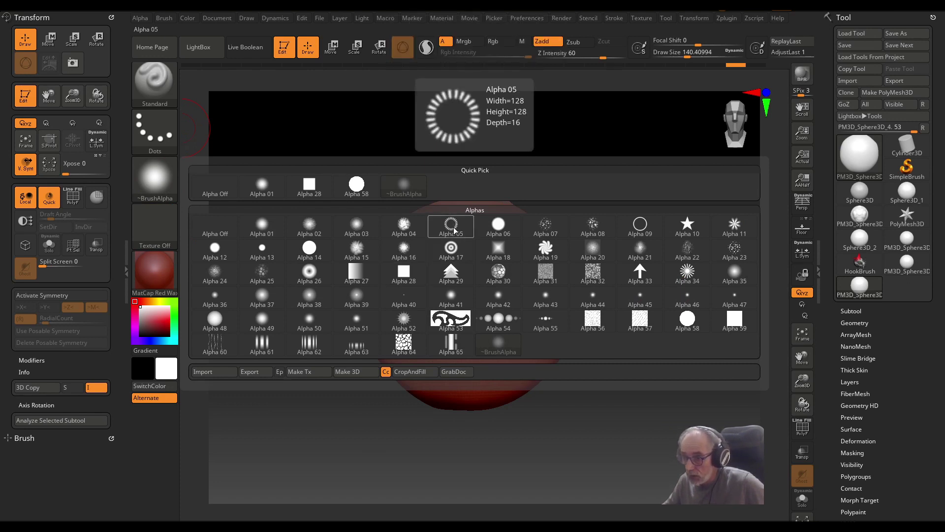
click(259, 273)
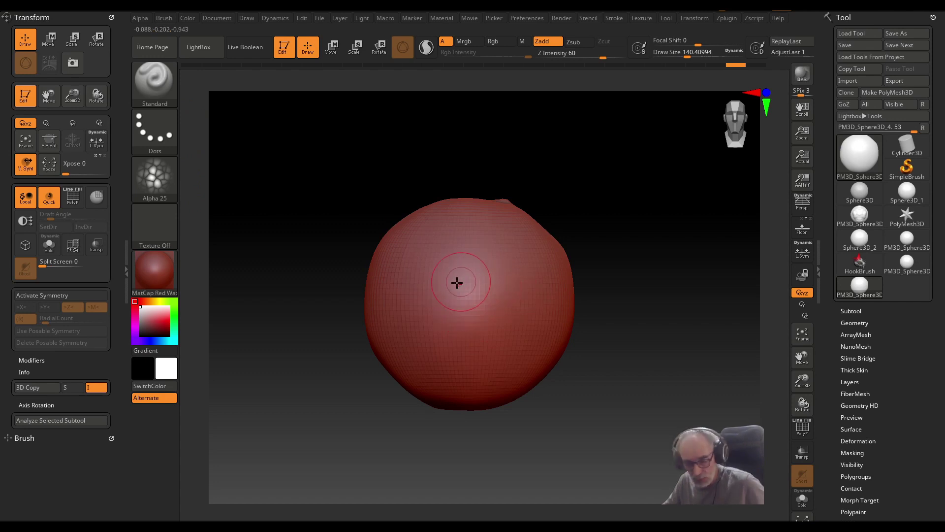
- Set the Z Intensity to 71 and sculpt a textured patch on the front of the sphere
drag(802, 380, 802, 372)
mouse_move(579, 54)
mouse_down()
mouse_move(623, 55)
mouse_move(610, 56)
mouse_up()
mouse_move(473, 310)
mouse_down()
mouse_move(501, 300)
mouse_move(497, 245)
mouse_move(411, 219)
mouse_move(467, 339)
mouse_move(433, 231)
mouse_move(466, 254)
mouse_move(485, 301)
mouse_up()
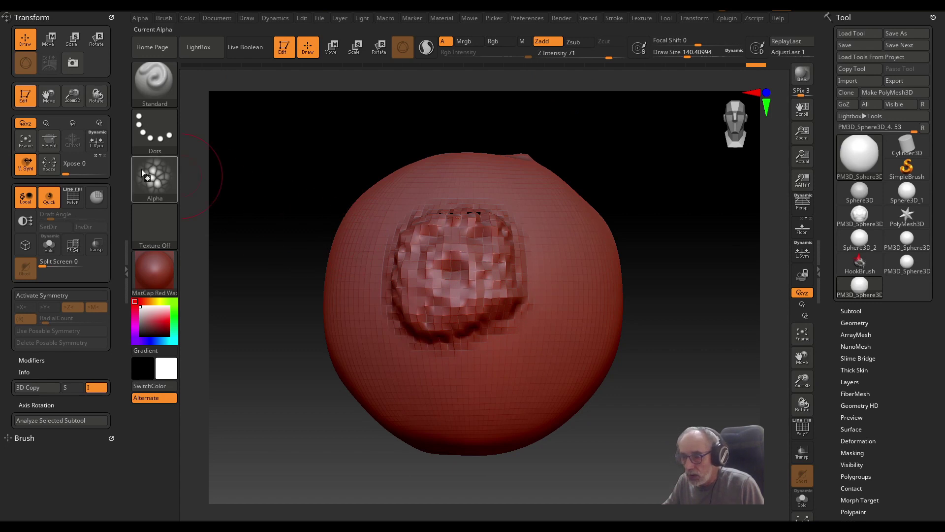
mouse_move(146, 182)
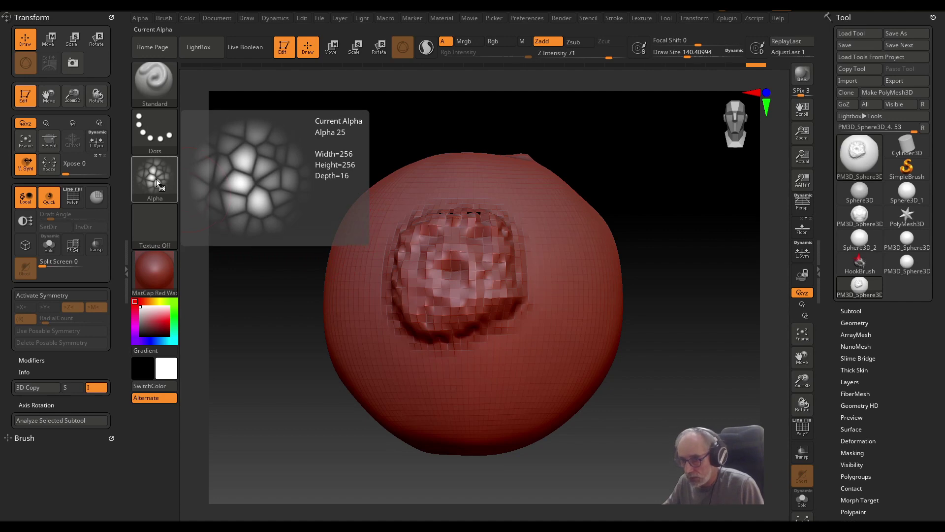
- Undo the textured patch on the front and subdivide the sphere's mesh once
key(ctrl)
key(ctrl+z)
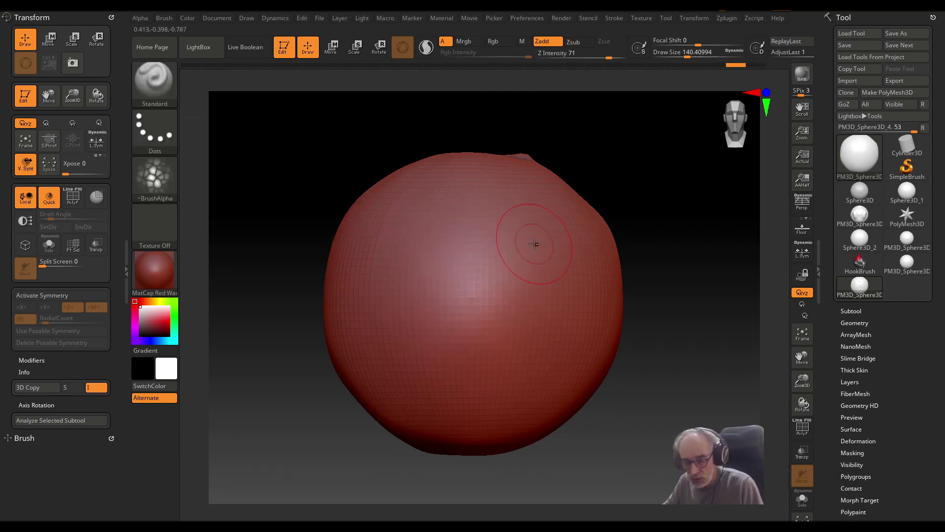
key(ctrl+d)
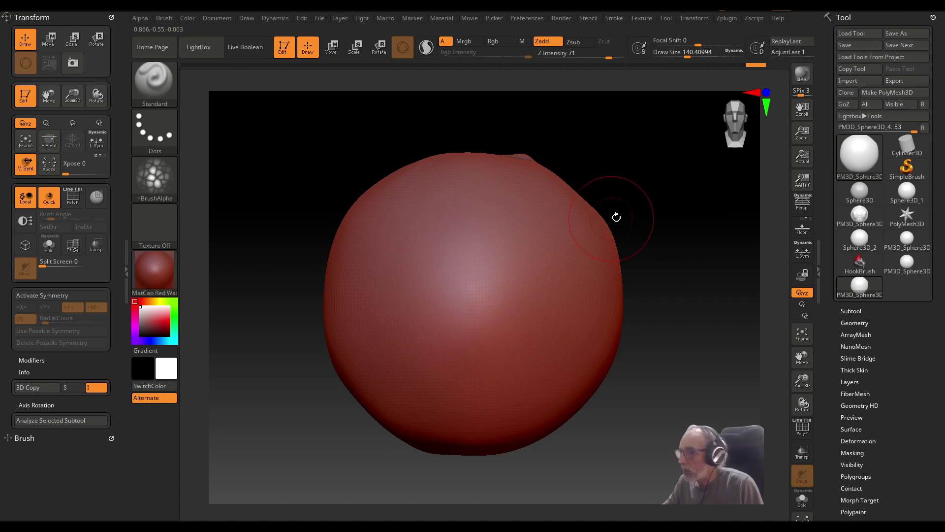
- Subdivide the sphere once more and toggle the polyframe to inspect the mesh density, leaving the polyframe hidden
click(801, 428)
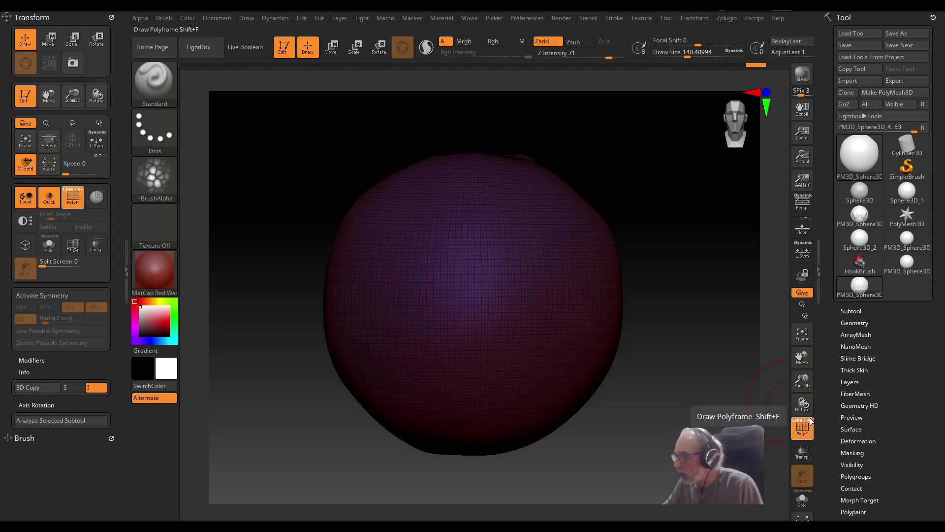
click(808, 421)
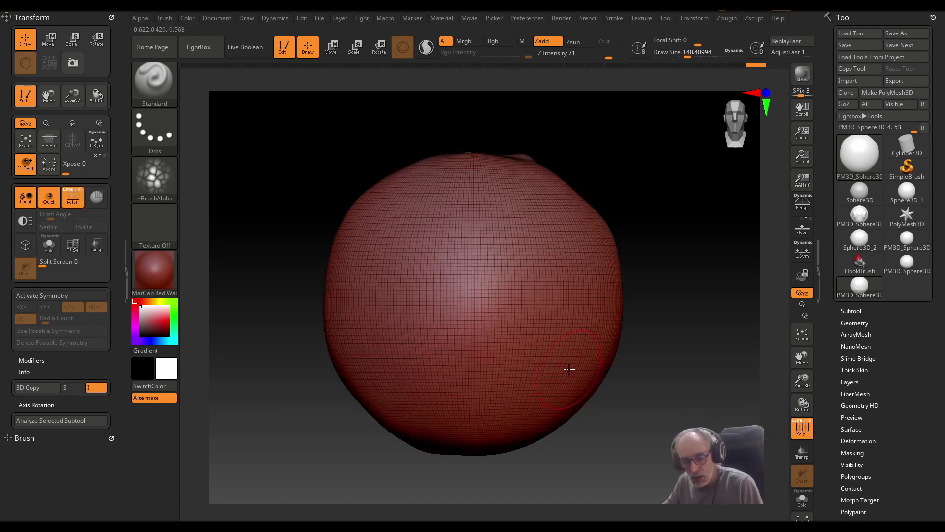
key(ctrl+d)
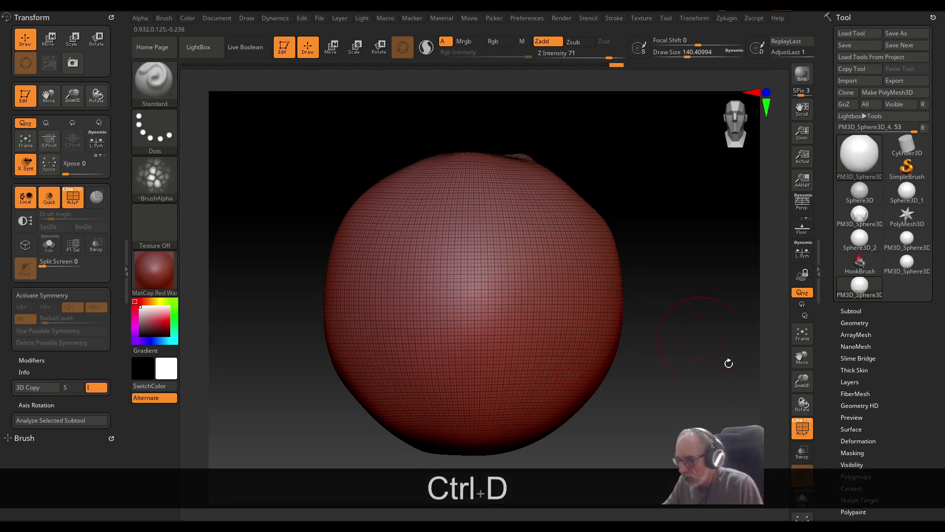
click(804, 431)
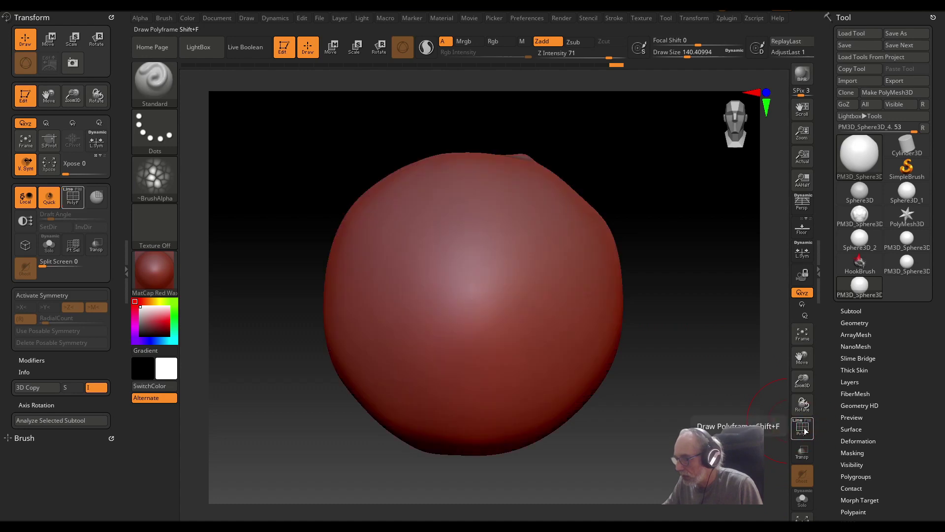
click(804, 431)
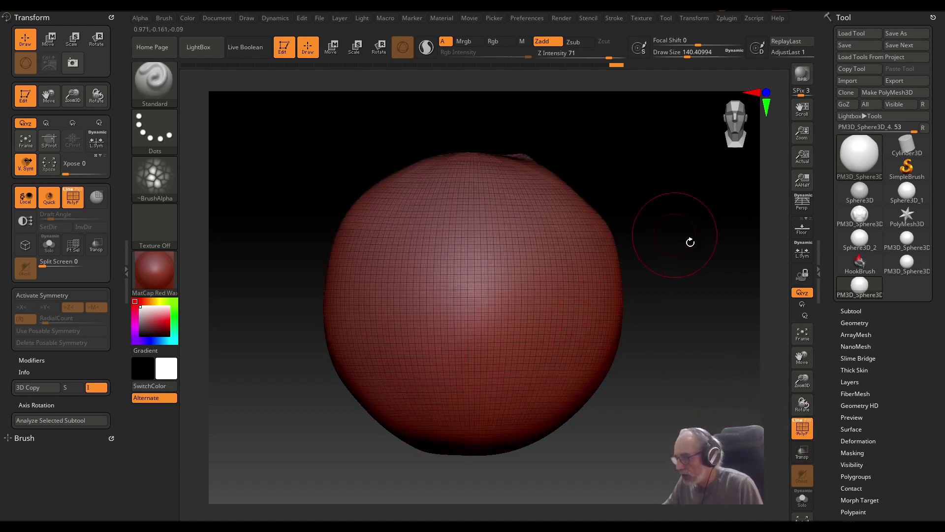
click(803, 429)
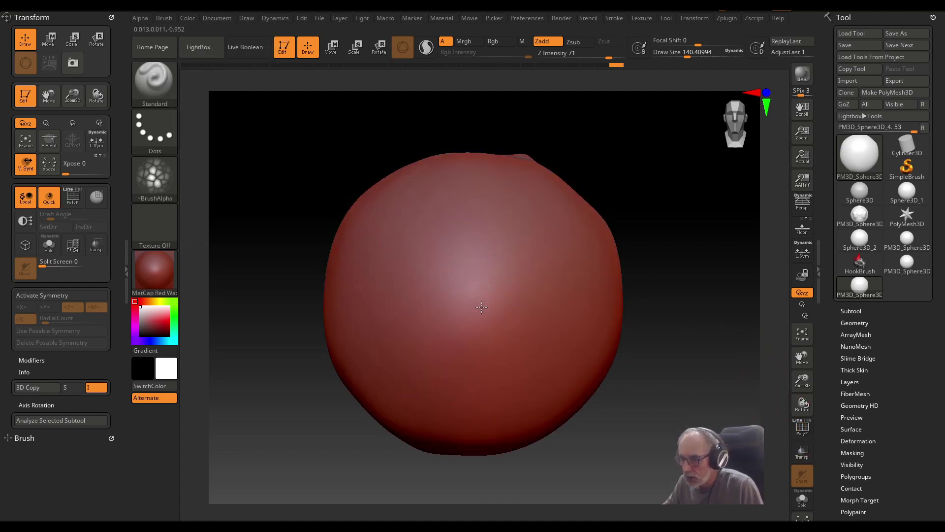
- Compare freehand strokes on the sphere's front using Alpha 25 and Alpha 01, undoing each one
mouse_move(484, 305)
mouse_down()
mouse_move(509, 321)
mouse_move(472, 234)
mouse_move(430, 224)
mouse_move(423, 241)
mouse_up()
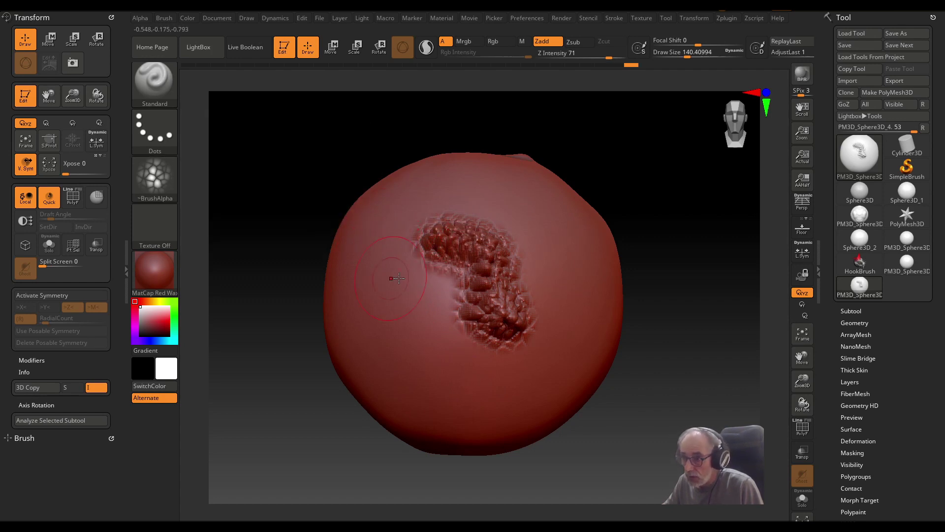
key(ctrl+z)
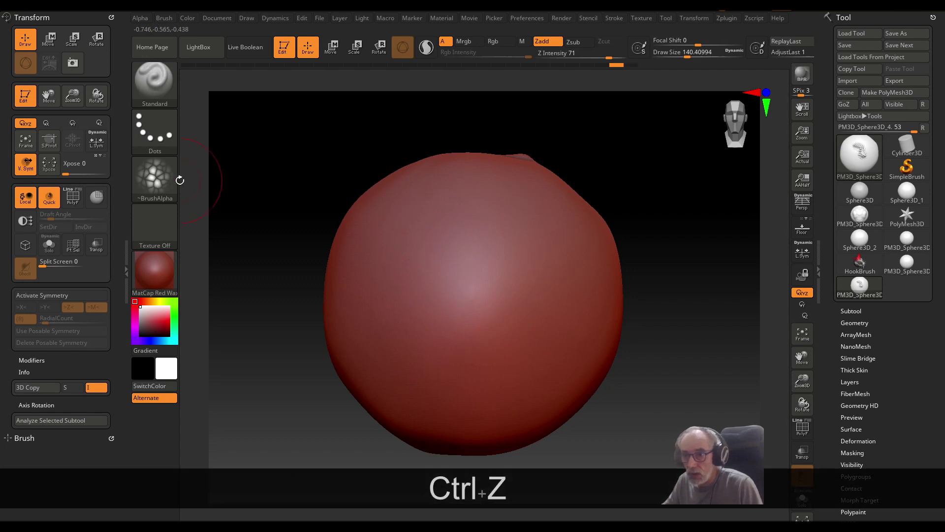
click(162, 180)
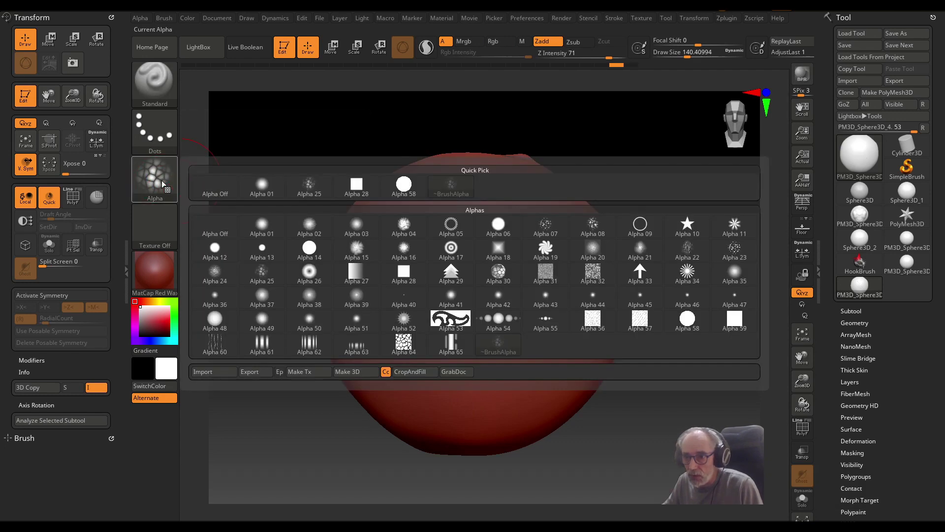
click(261, 187)
mouse_move(463, 291)
mouse_down()
mouse_move(453, 315)
mouse_move(384, 260)
mouse_move(517, 275)
mouse_move(429, 354)
mouse_up()
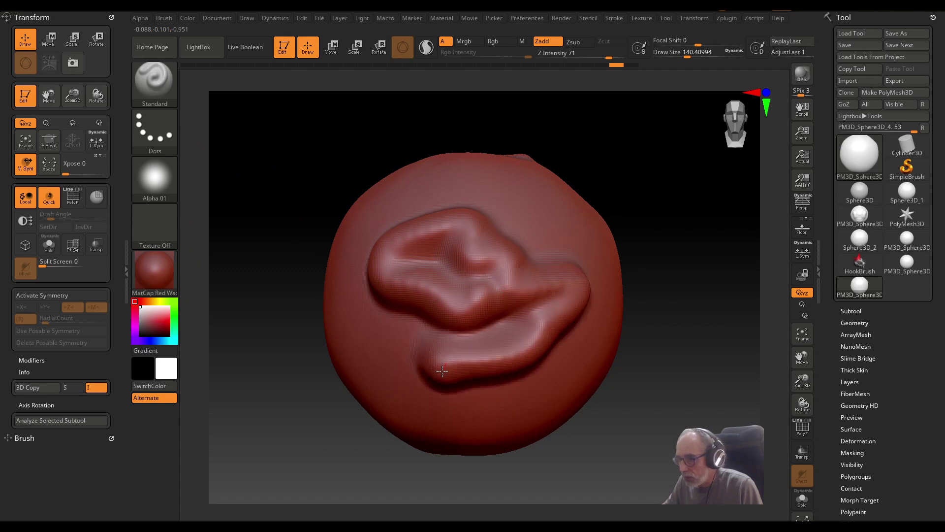
key(ctrl+z)
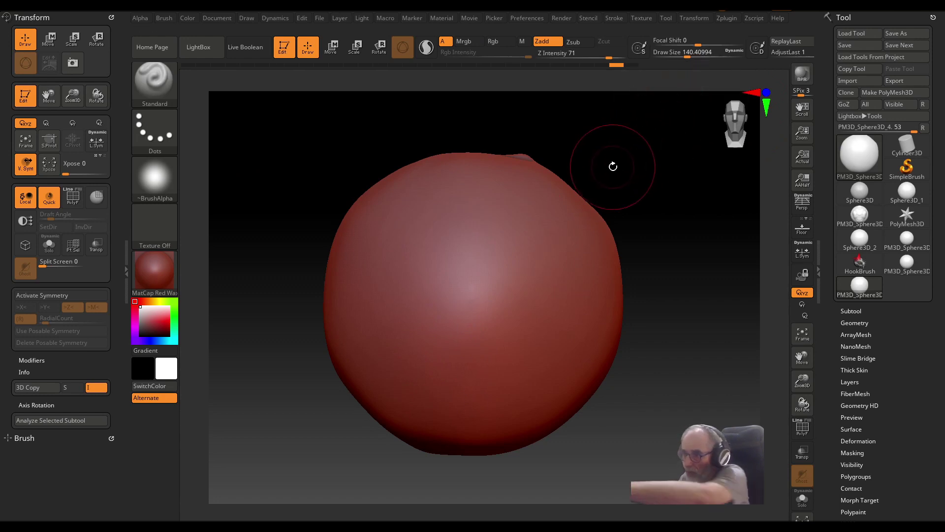
- Set the Focal Shift to -79 and sculpt a small curved stroke with Alpha 01 and a long U-shaped stroke with Alpha 58
drag(698, 45, 660, 43)
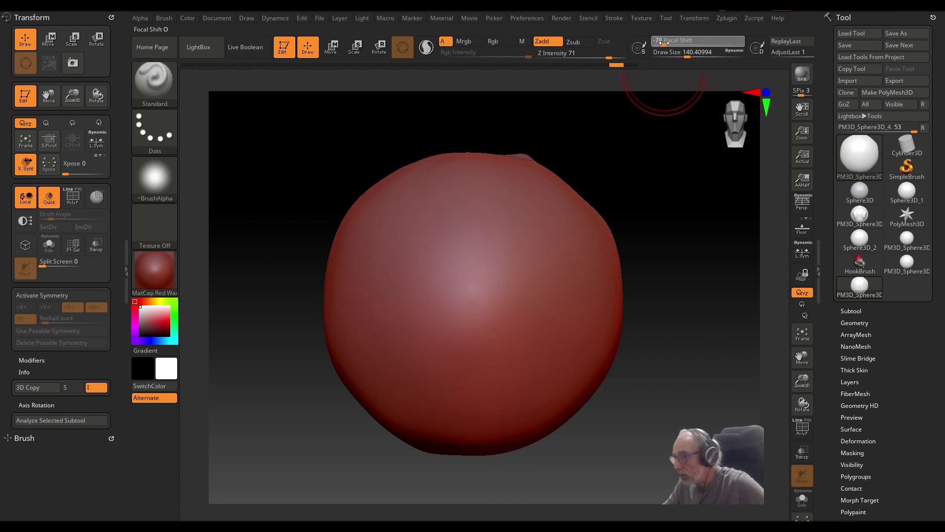
mouse_move(438, 316)
mouse_down()
mouse_move(454, 320)
mouse_move(483, 271)
mouse_move(460, 237)
mouse_up()
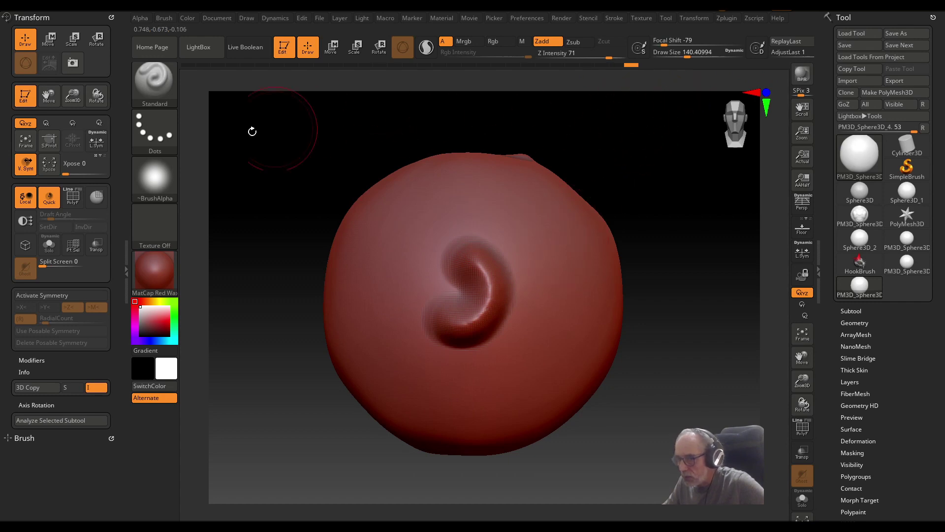
click(163, 181)
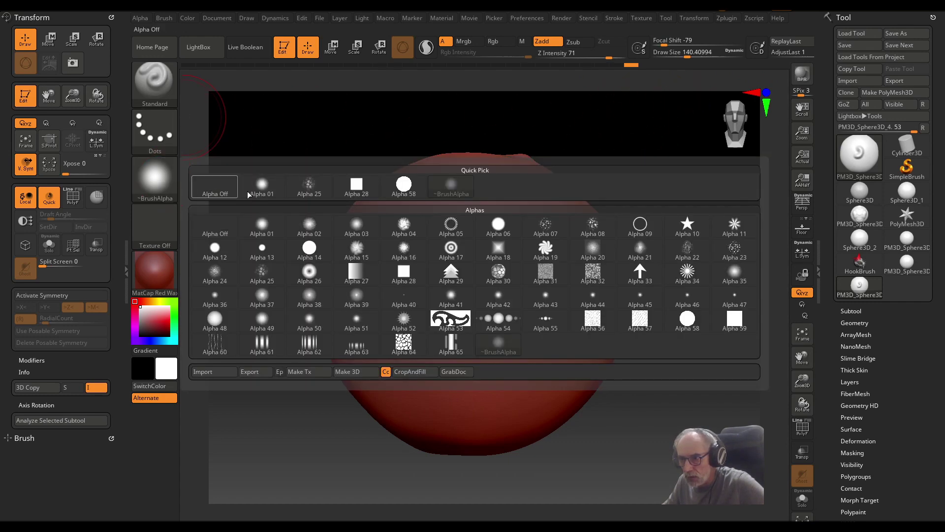
mouse_move(691, 324)
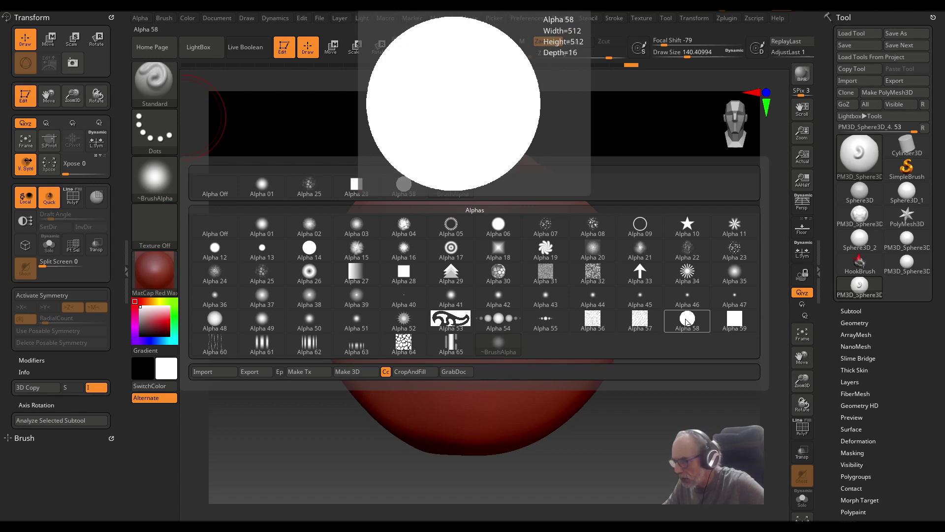
click(687, 321)
mouse_move(377, 280)
mouse_down()
mouse_move(379, 303)
mouse_move(416, 343)
mouse_move(522, 362)
mouse_move(564, 314)
mouse_up()
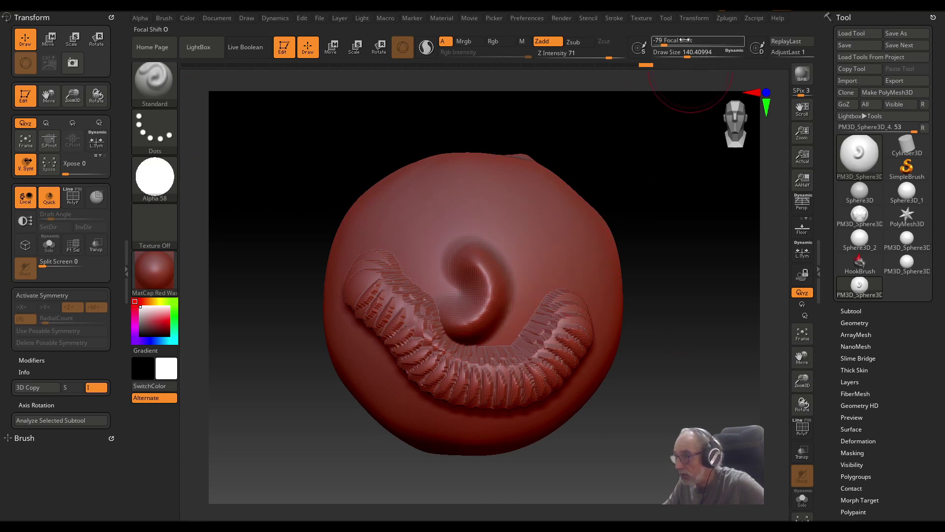
- Sculpt Alpha 58 strokes at Focal Shift 33 and -27, and revert the sphere to its clean state in the undo history
drag(676, 41, 700, 40)
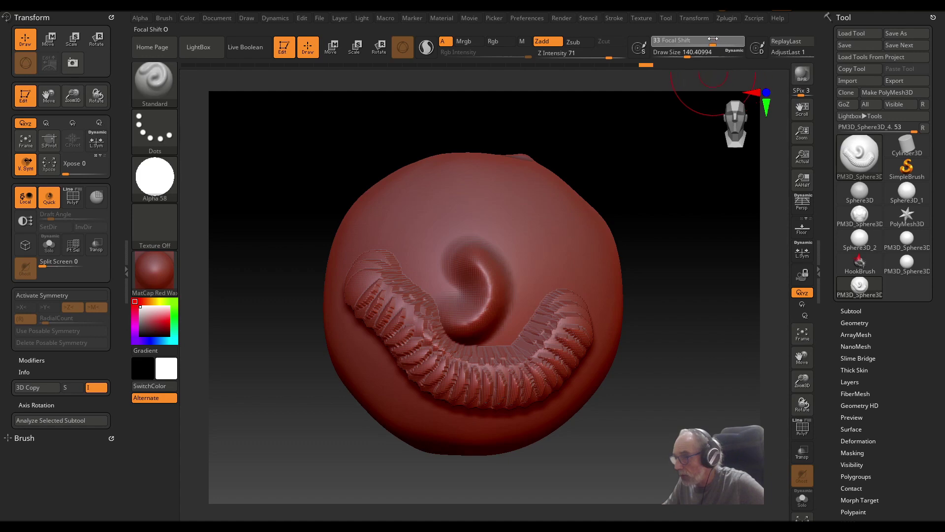
mouse_move(528, 223)
mouse_down()
mouse_move(549, 244)
mouse_move(521, 217)
mouse_move(458, 206)
mouse_move(404, 226)
mouse_move(402, 239)
mouse_up()
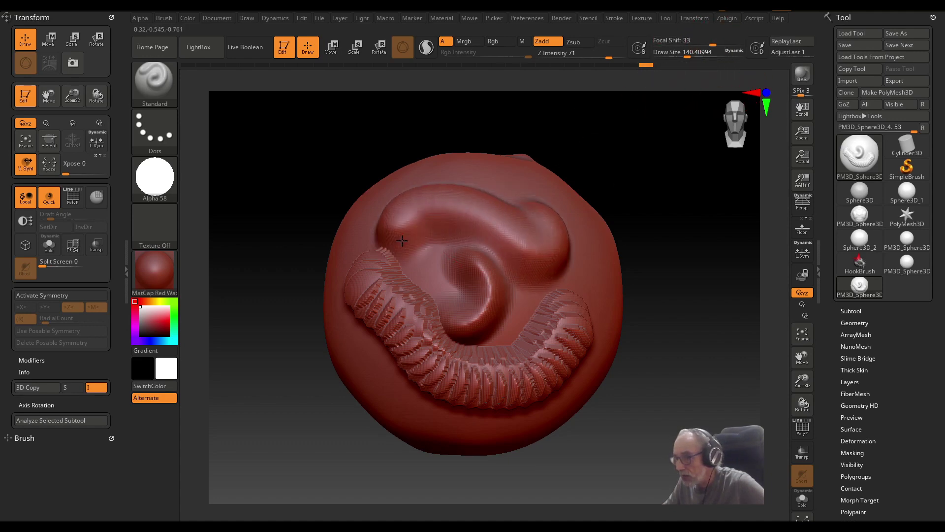
mouse_move(169, 179)
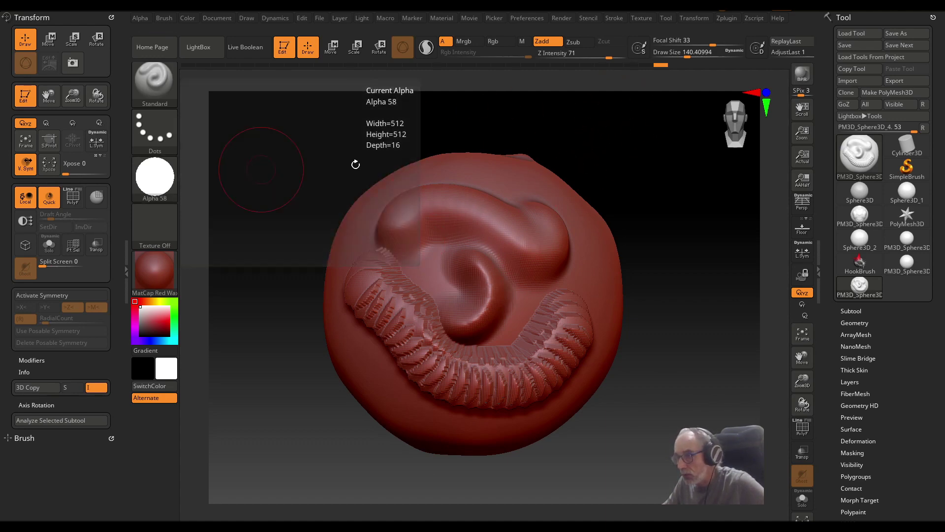
drag(712, 41, 685, 36)
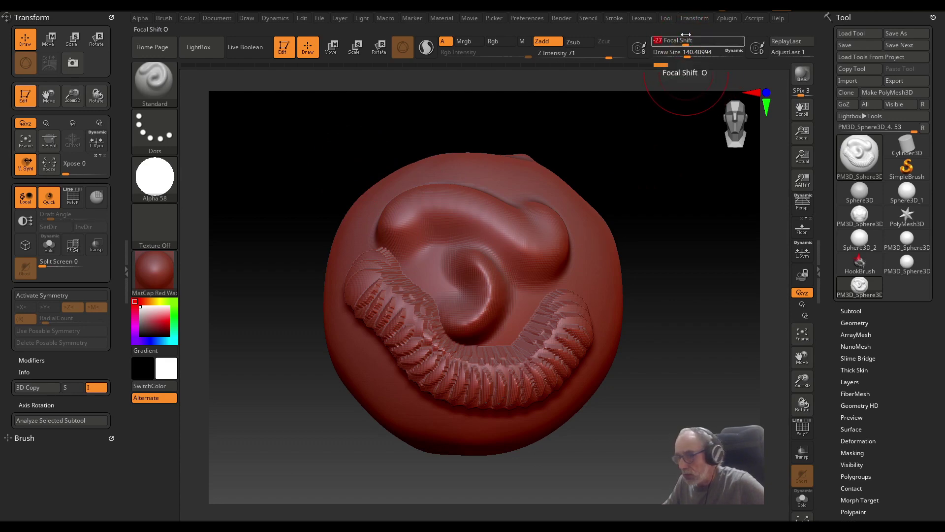
mouse_move(534, 179)
mouse_down()
mouse_move(602, 243)
mouse_move(605, 293)
mouse_move(581, 256)
mouse_up()
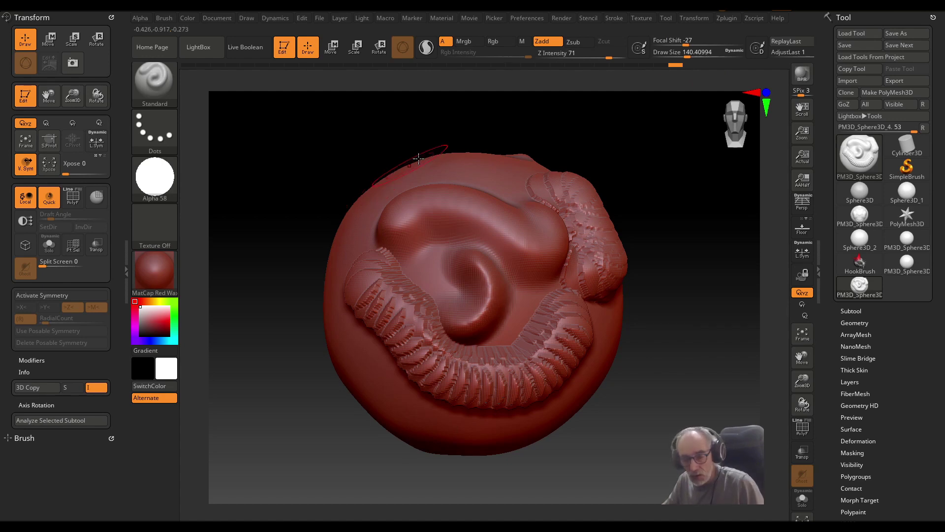
drag(677, 64, 612, 64)
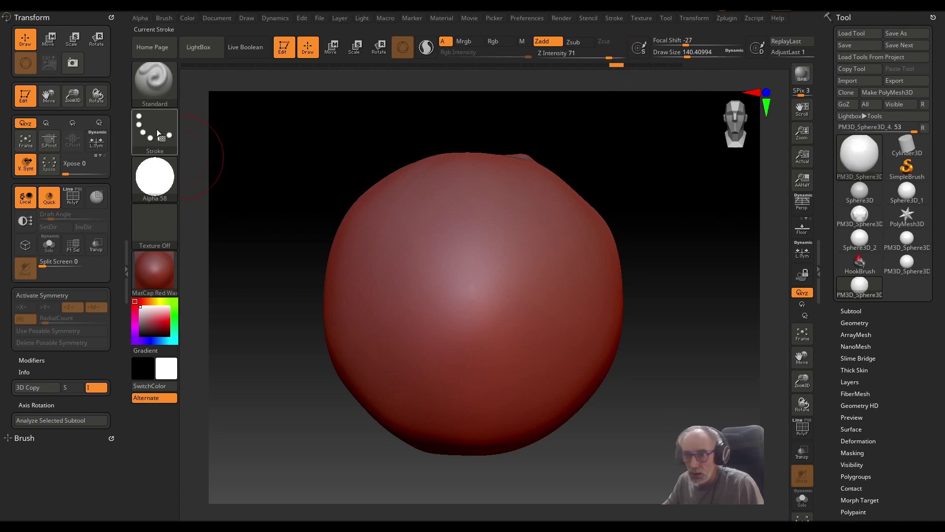
- Assign Alpha 31 to the Standard brush, sculpt a short stroke at the centre of the sphere and undo it
click(156, 179)
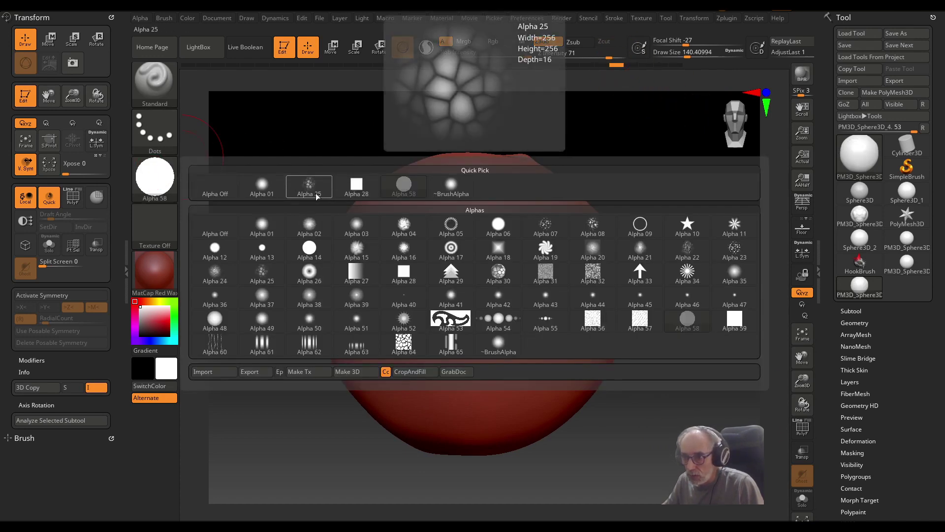
click(545, 275)
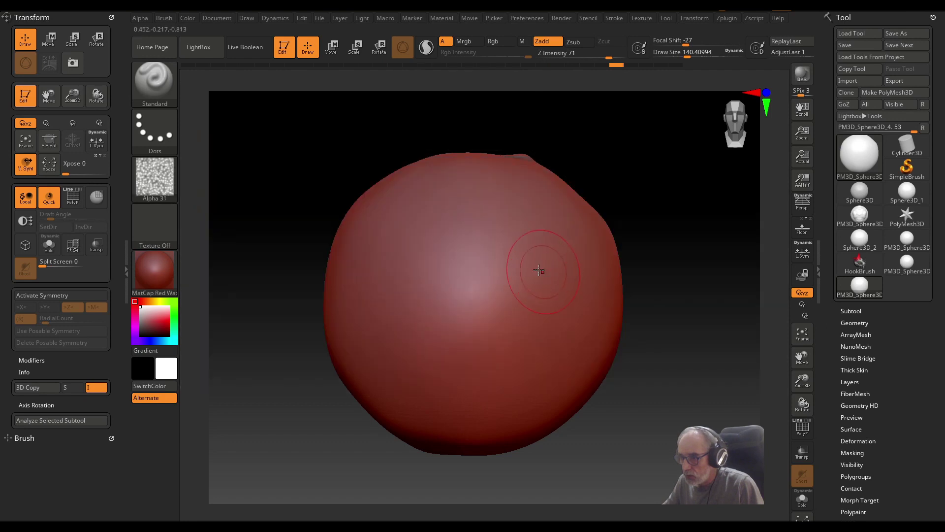
drag(468, 297, 487, 303)
key(ctrl+z)
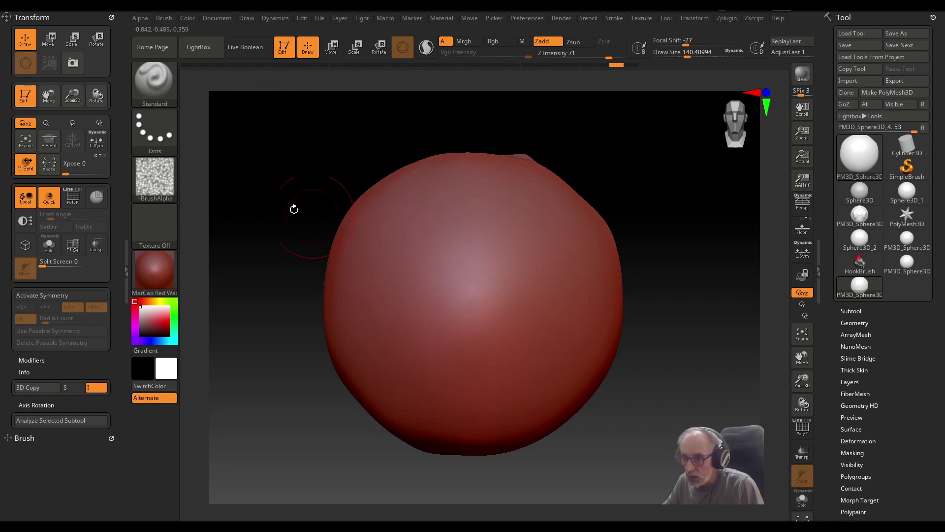
- Change the Standard brush's stroke type to DragRect
click(163, 135)
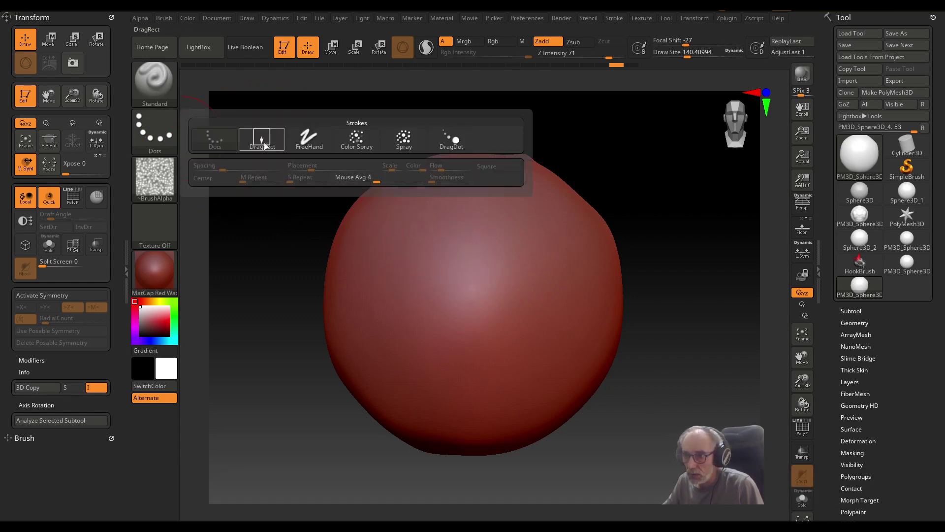
mouse_move(263, 144)
mouse_move(352, 143)
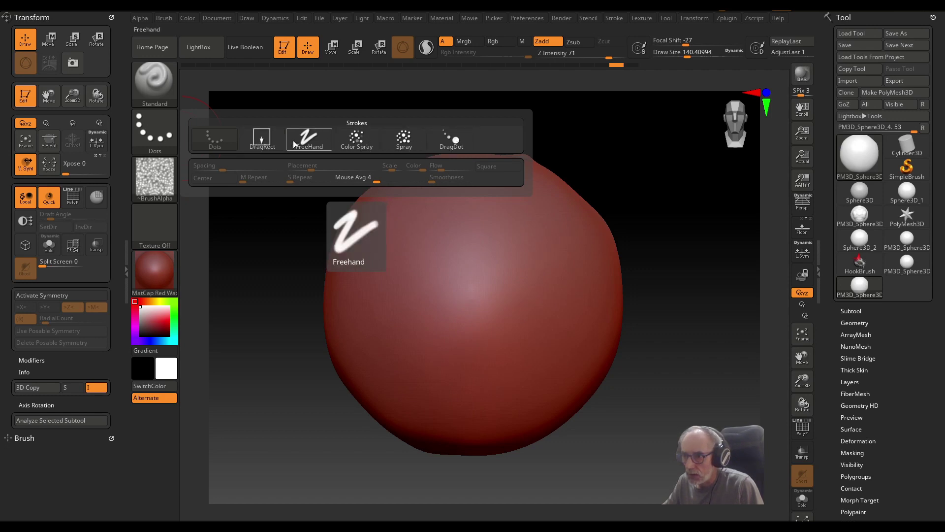
click(262, 140)
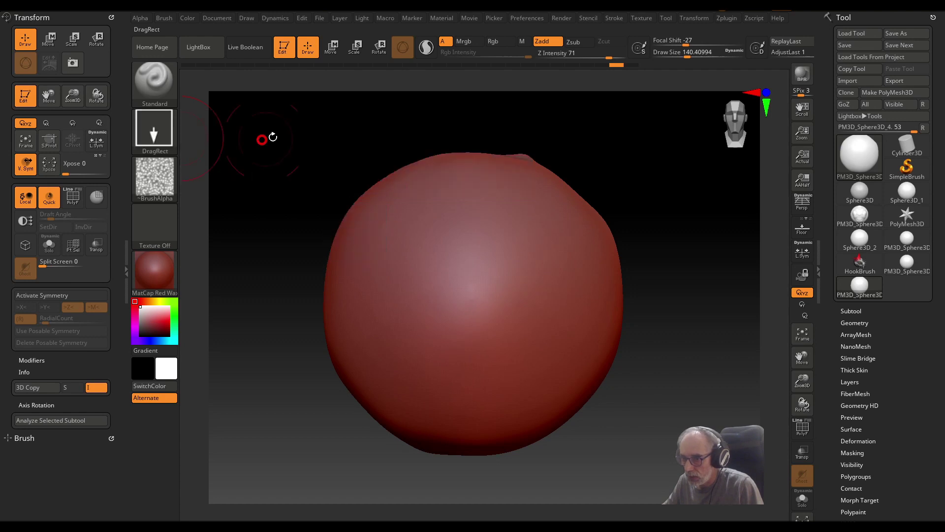
- Stamp Alpha 31 across most of the sphere's front and undo the stamp
mouse_move(159, 176)
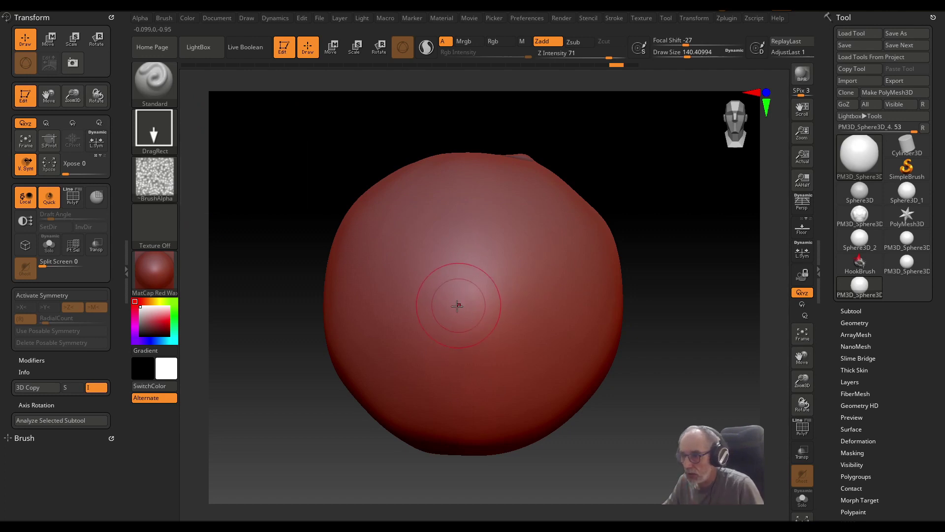
mouse_move(456, 296)
mouse_down()
mouse_move(502, 354)
mouse_move(517, 393)
mouse_move(506, 447)
mouse_move(445, 447)
mouse_move(445, 439)
mouse_move(454, 446)
mouse_up()
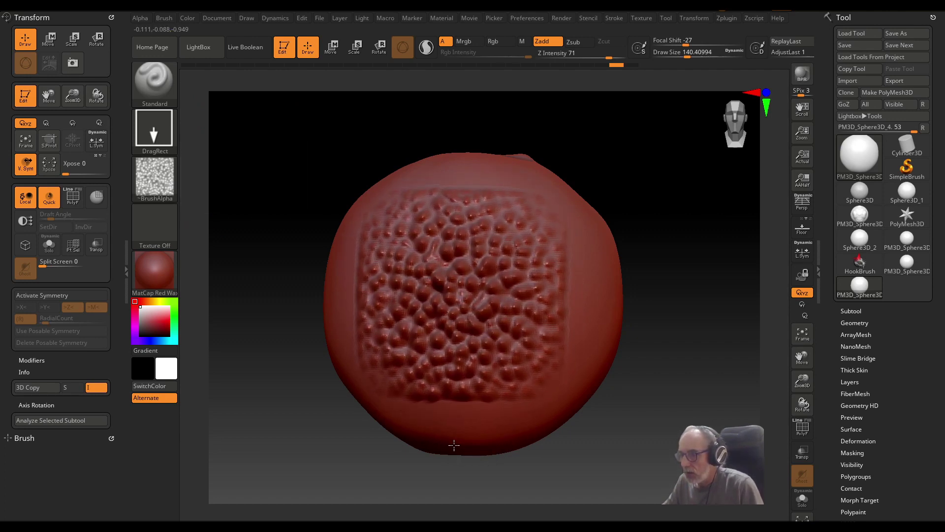
mouse_move(673, 224)
mouse_down()
mouse_move(728, 219)
mouse_move(643, 214)
mouse_move(684, 232)
mouse_move(659, 232)
mouse_move(678, 237)
mouse_up()
key(ctrl+z)
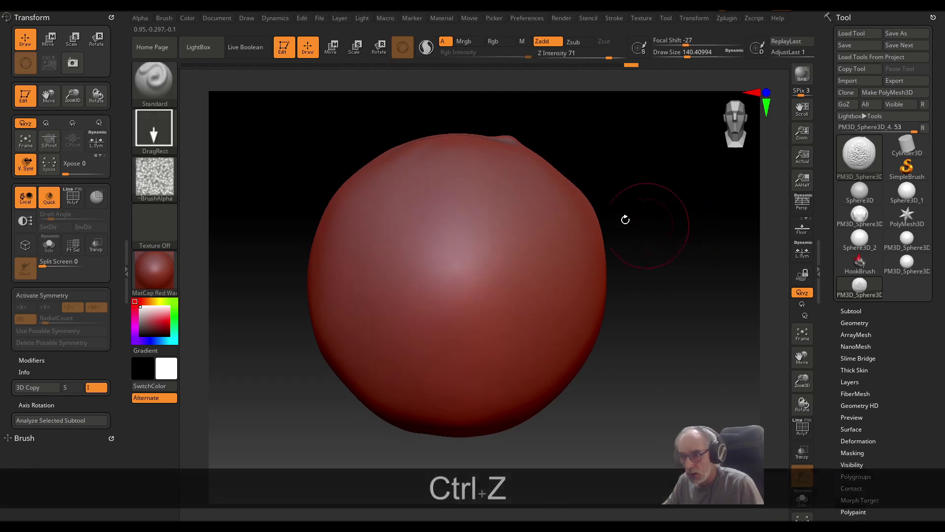
- Assign Alpha 30 to the brush and stamp its cell pattern on the upper front of the sphere
click(154, 180)
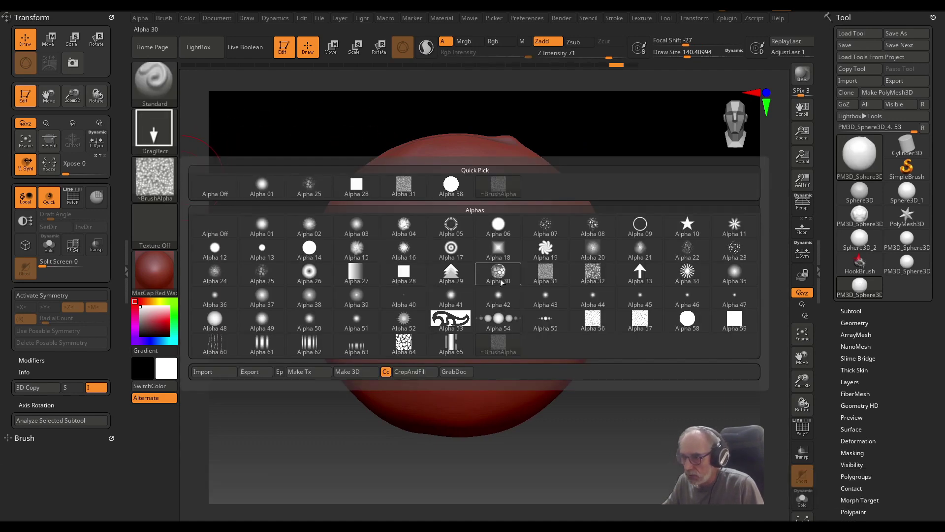
click(499, 273)
drag(450, 260, 481, 374)
drag(689, 237, 681, 264)
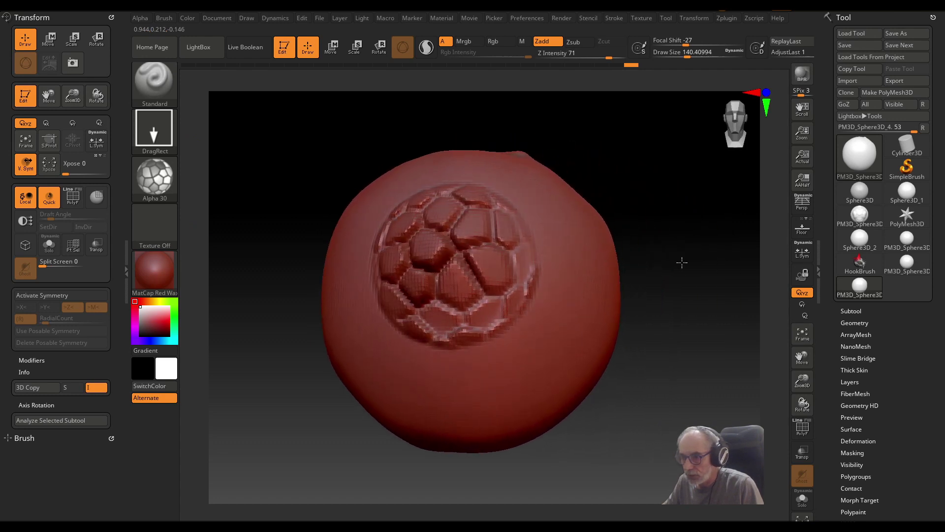
- Undo the last cell-pattern stamp and stamp Alpha 30 again on the upper front of the sphere
key(ctrl+z)
drag(649, 237, 640, 185)
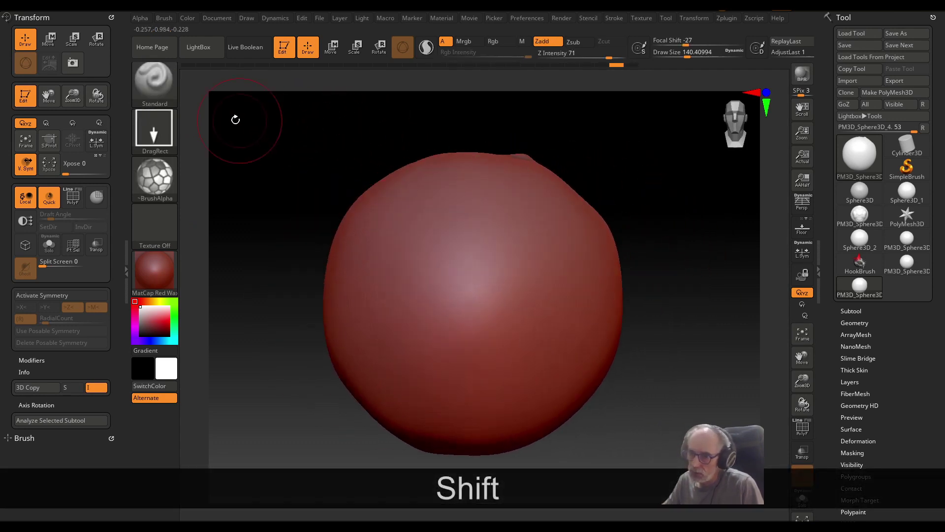
drag(448, 272, 505, 369)
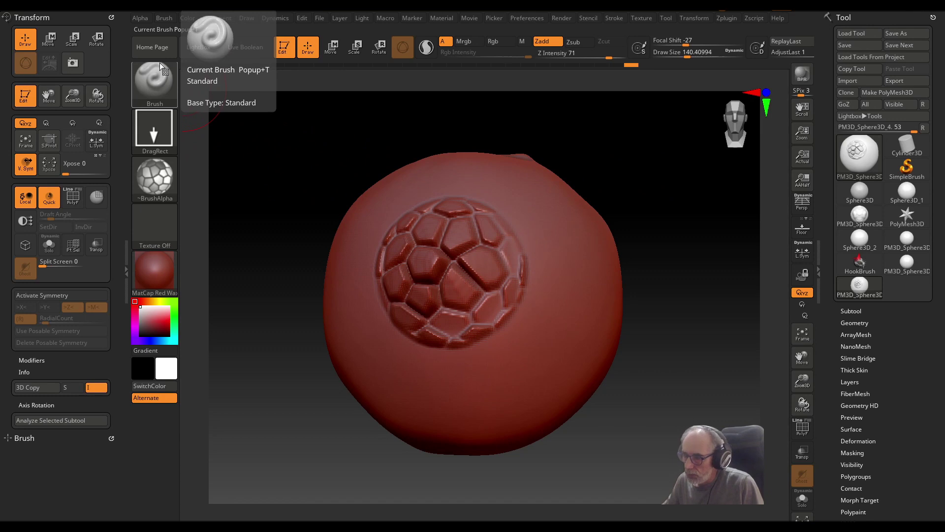
- Set the Smooth brush's Z Intensity to 44
key(shift)
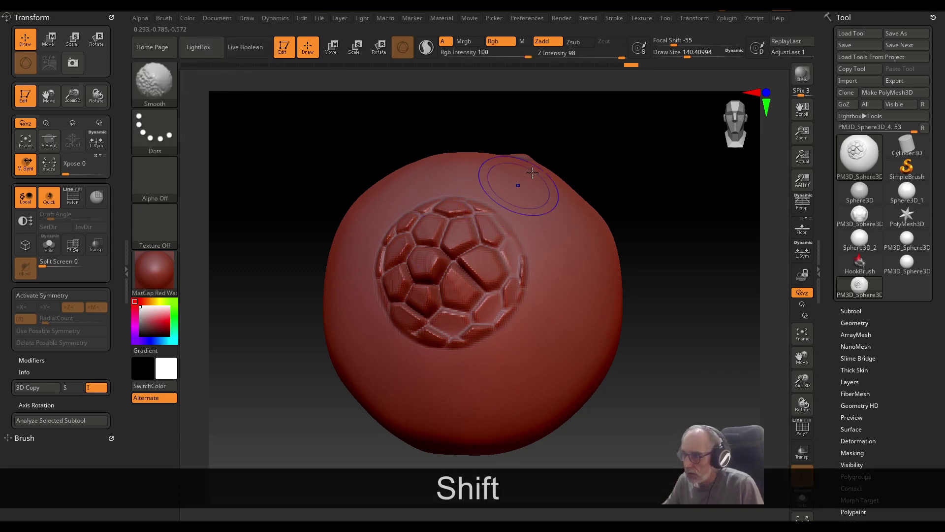
shift+drag(618, 56, 594, 47)
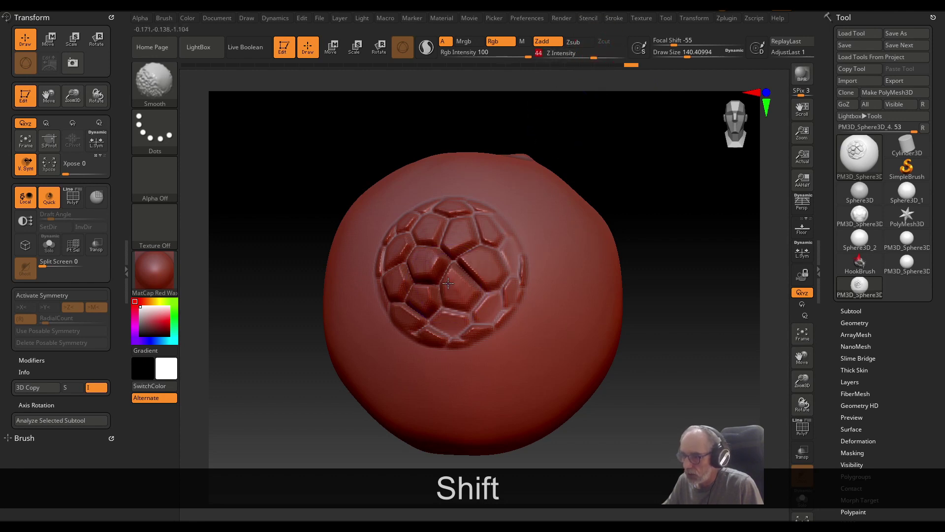
- Smooth over the stamped cell pattern with the Smooth brush and undo the smoothing
mouse_move(450, 265)
shift+mouse_down()
mouse_move(473, 252)
mouse_move(492, 290)
shift+mouse_up()
mouse_move(468, 340)
shift+mouse_down()
mouse_move(415, 327)
mouse_move(400, 292)
mouse_move(443, 224)
mouse_move(487, 321)
mouse_move(399, 259)
mouse_move(453, 214)
shift+mouse_up()
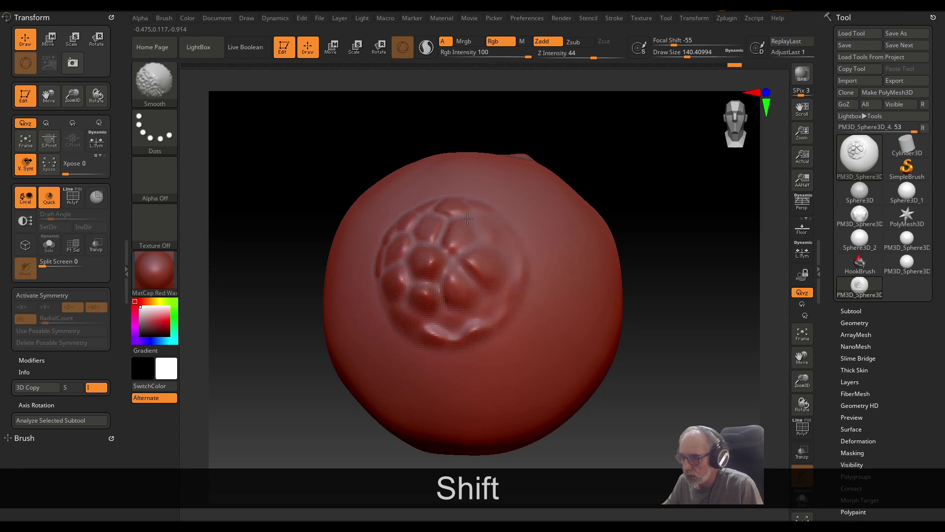
key(ctrl)
key(ctrl+shift+z)
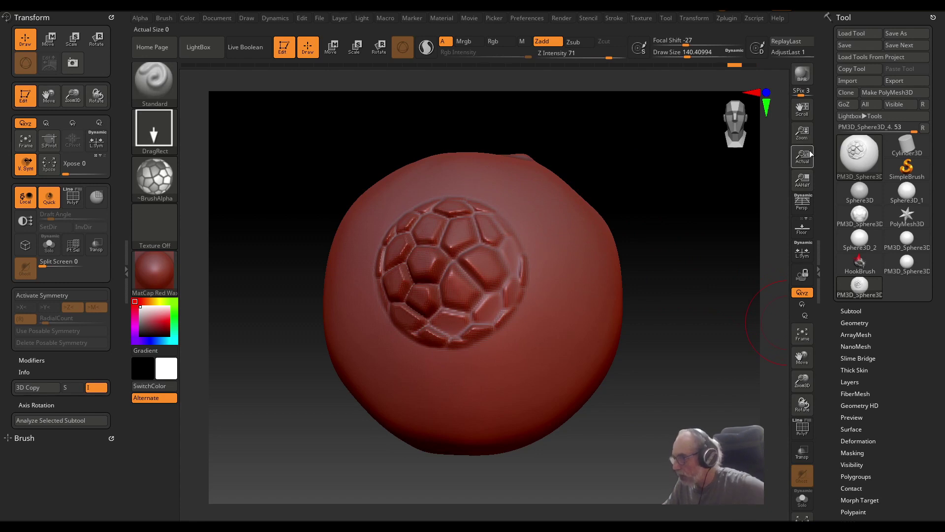
- Soften the whole mesh, including the stamped cell pattern, with the Polish deformation
drag(829, 339, 828, 304)
click(856, 397)
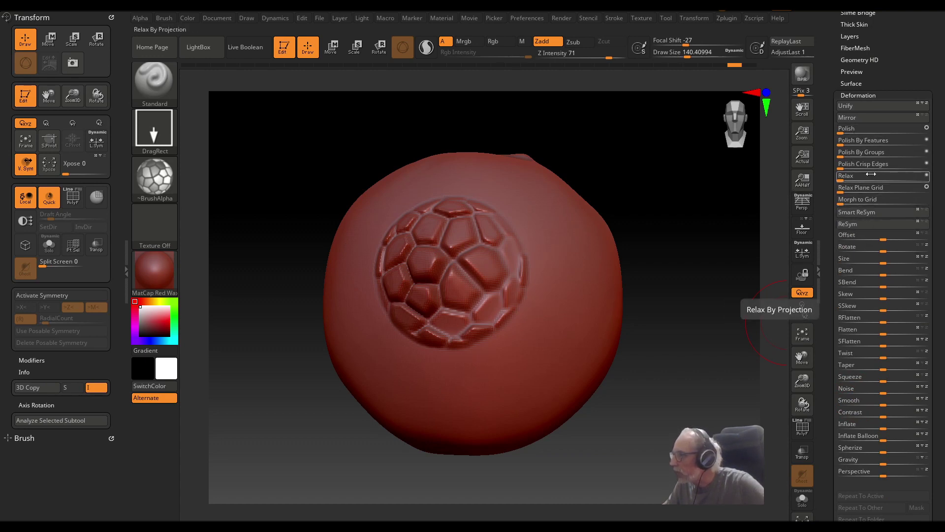
drag(845, 131, 876, 130)
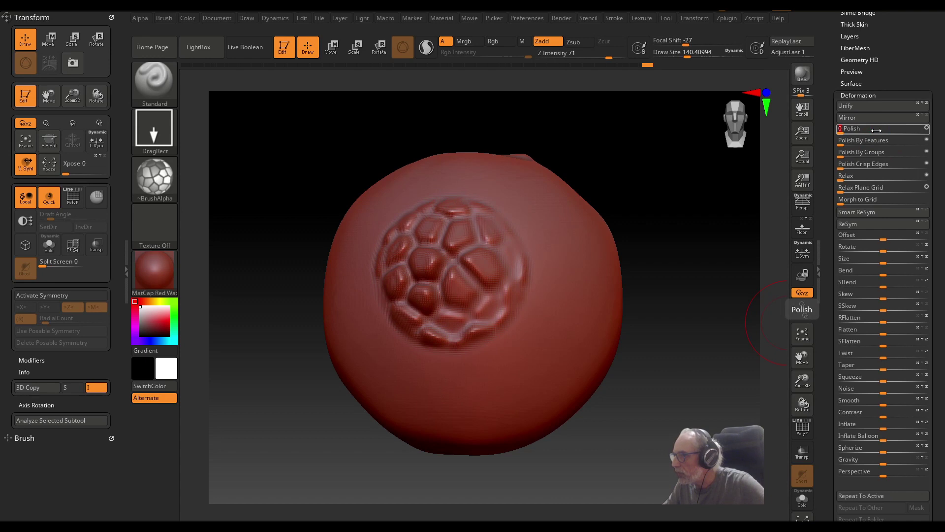
mouse_move(673, 236)
mouse_down()
mouse_move(656, 205)
mouse_move(682, 231)
mouse_move(699, 217)
mouse_up()
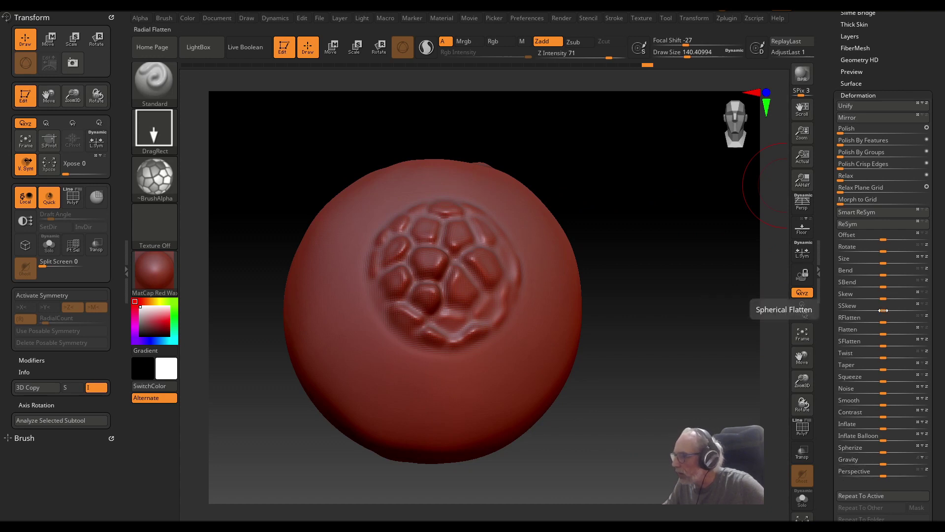
click(859, 95)
- Isolate a tall section of the sphere cutting through the cell pattern with a SelectRect selection, inspect it and undo the hiding
drag(640, 163, 603, 190)
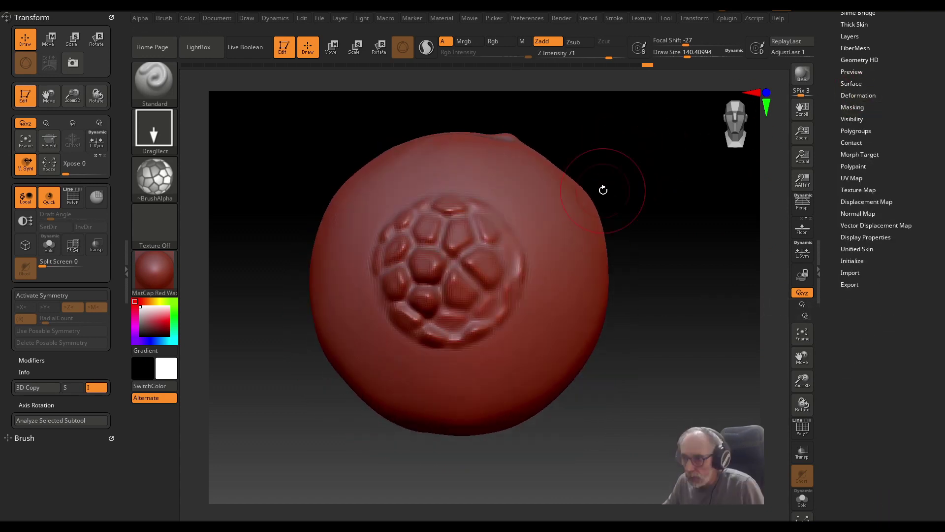
shift+drag(753, 358, 263, 110)
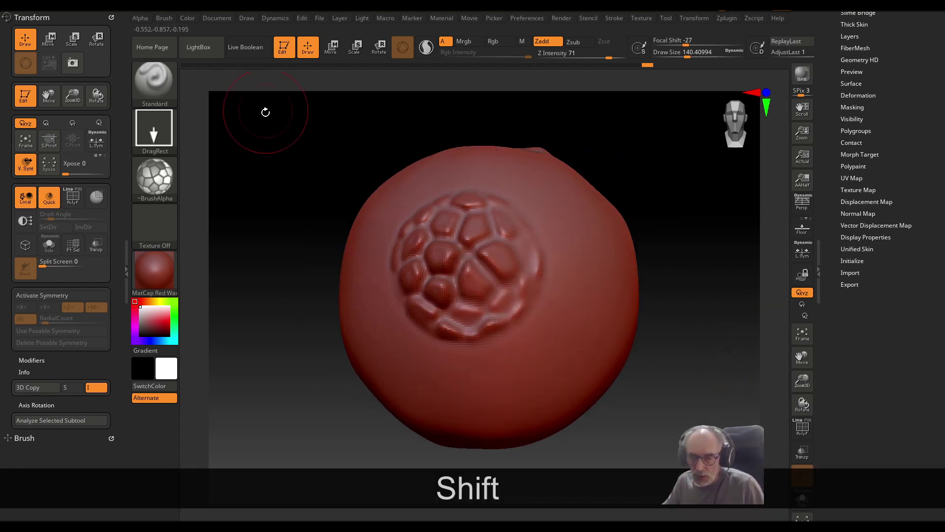
key(shift)
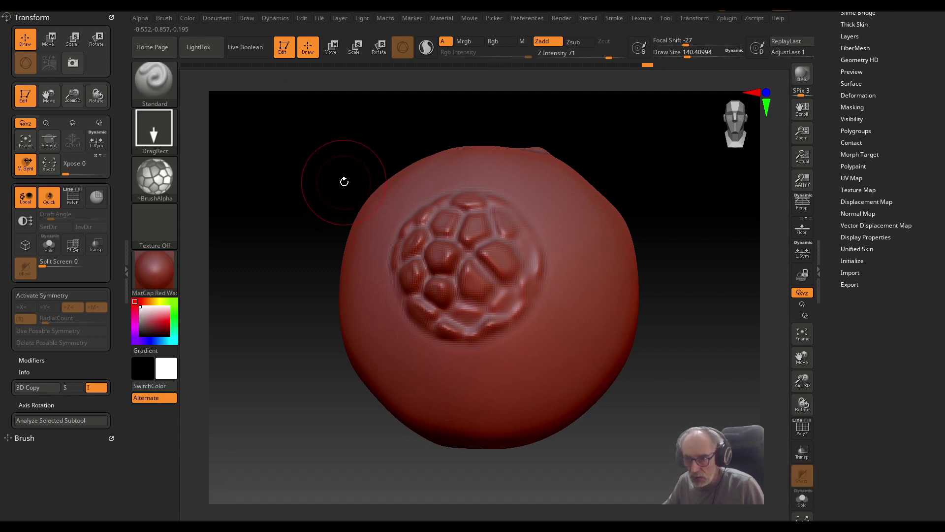
key(shift+ctrl)
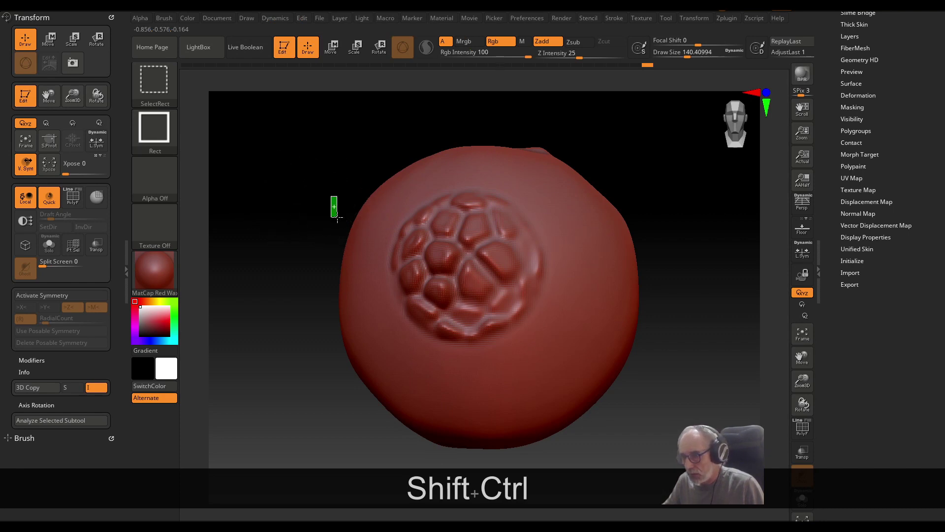
ctrl+shift+drag(334, 216, 445, 451)
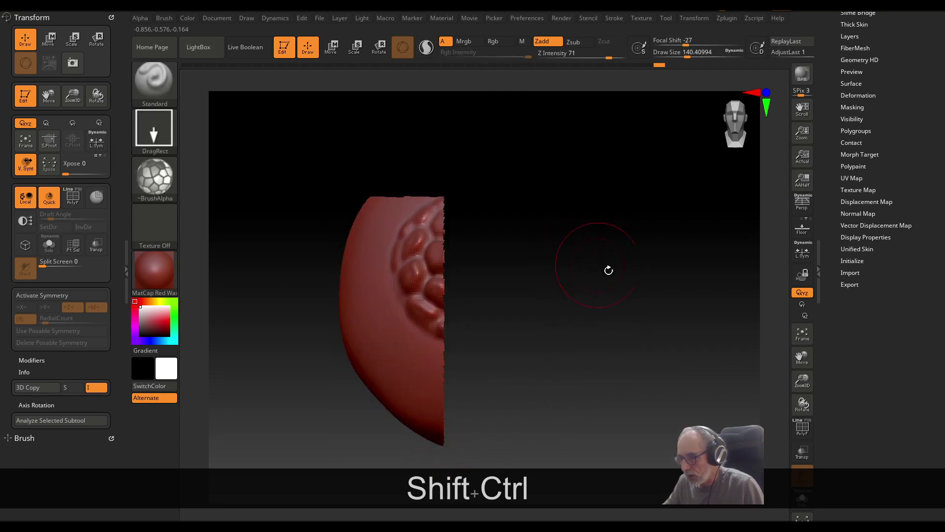
mouse_move(615, 274)
mouse_down()
mouse_move(553, 265)
mouse_move(642, 285)
mouse_move(604, 255)
mouse_move(604, 271)
mouse_move(612, 267)
mouse_up()
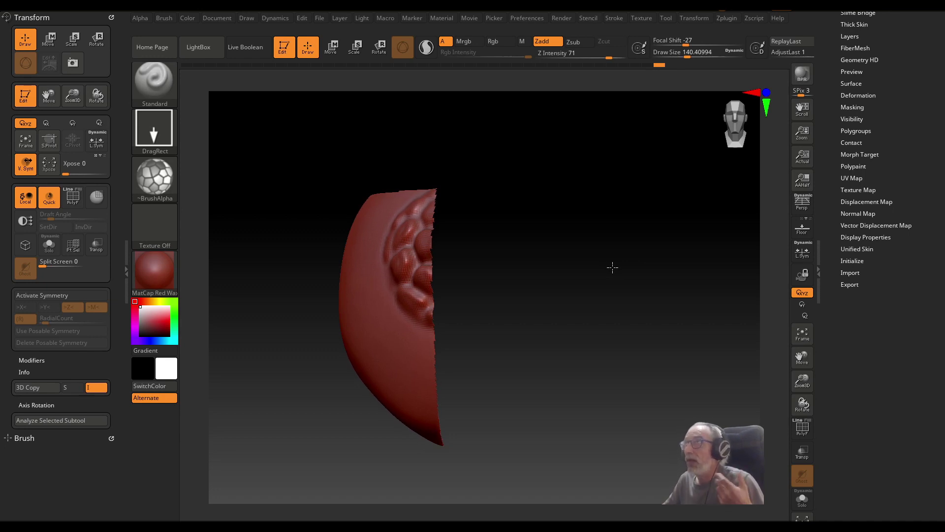
drag(613, 267, 612, 268)
key(ctrl+z)
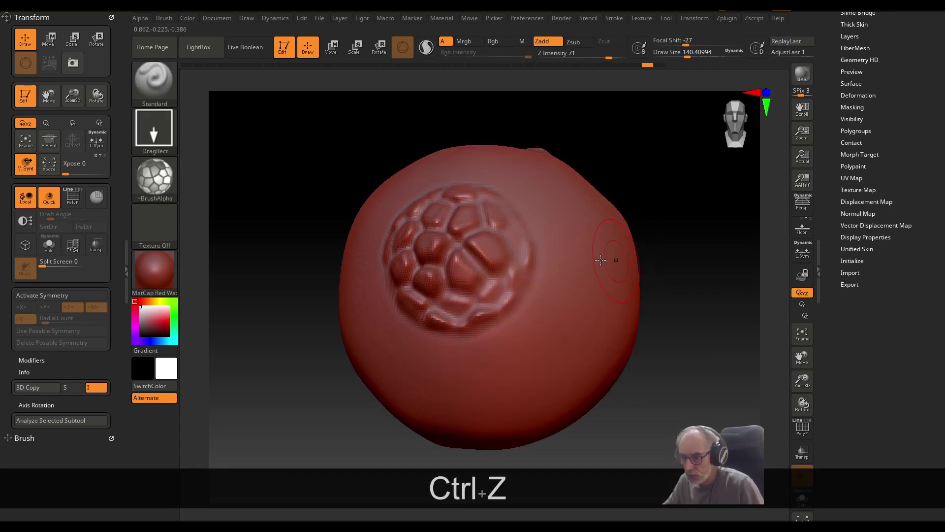
- Isolate a small rectangular area at the sphere's side edge with SelectRect and undo the selection
key(ctrl+shift)
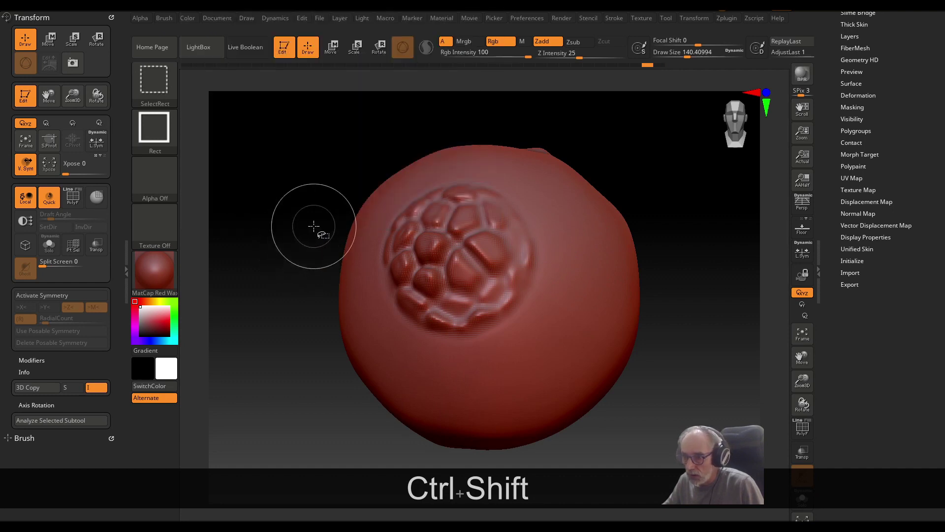
ctrl+shift+drag(312, 215, 375, 348)
key(ctrl+shift+z)
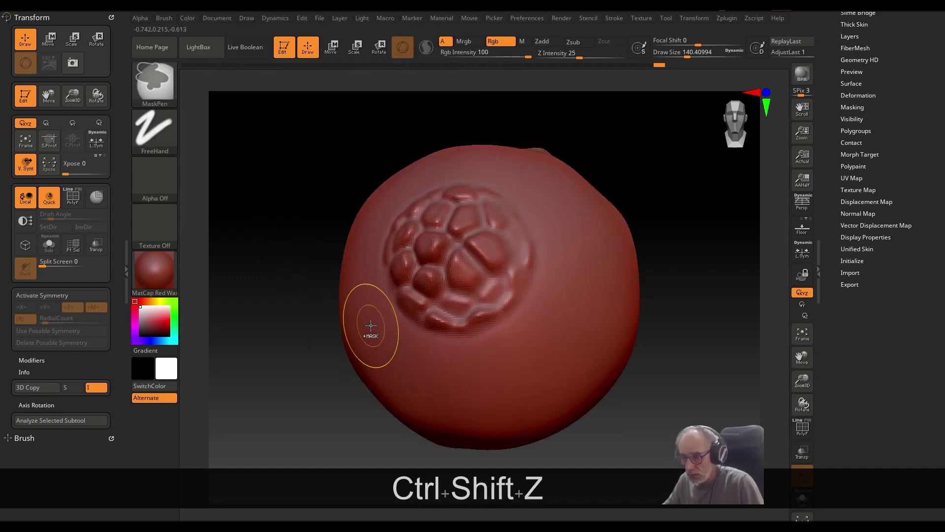
- Hide a rectangular side section of the sphere reaching into the cell pattern, and undo the hiding
key(ctrl+shift)
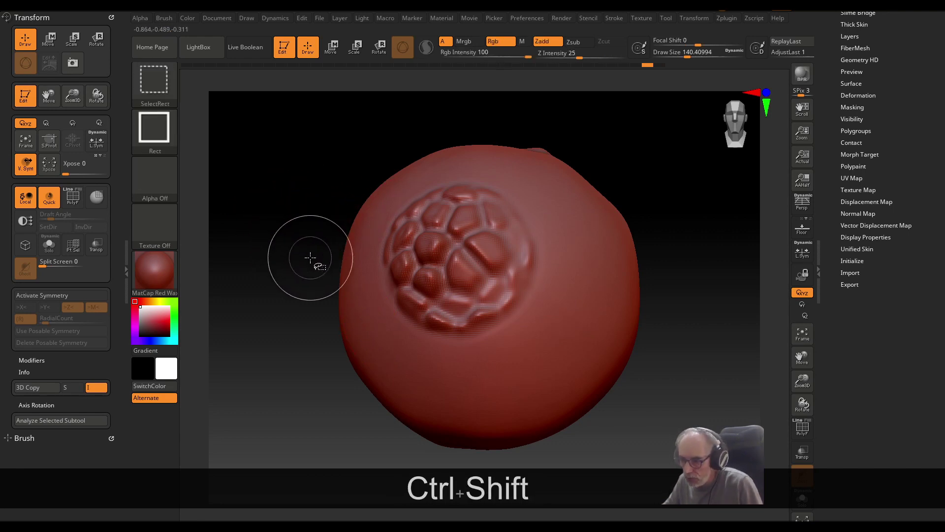
ctrl+alt+shift+drag(325, 217, 338, 256)
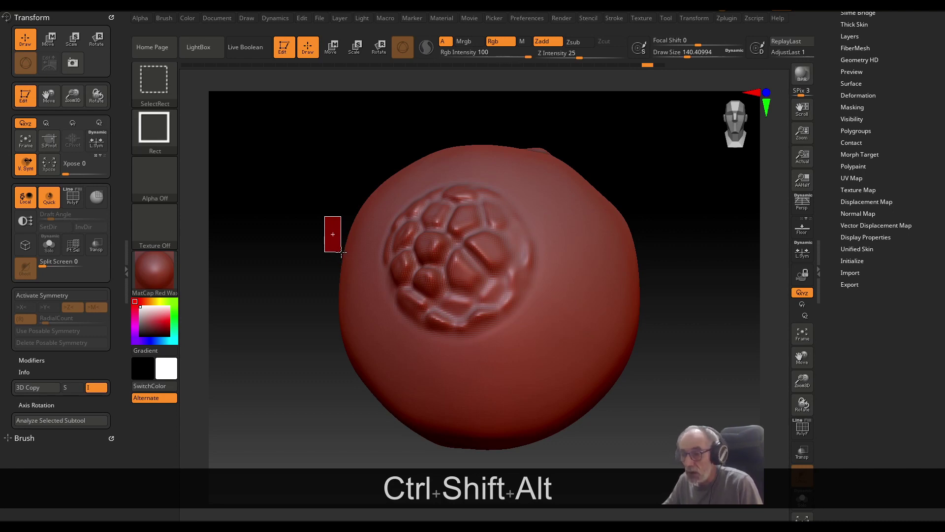
ctrl+alt+shift+drag(341, 252, 417, 423)
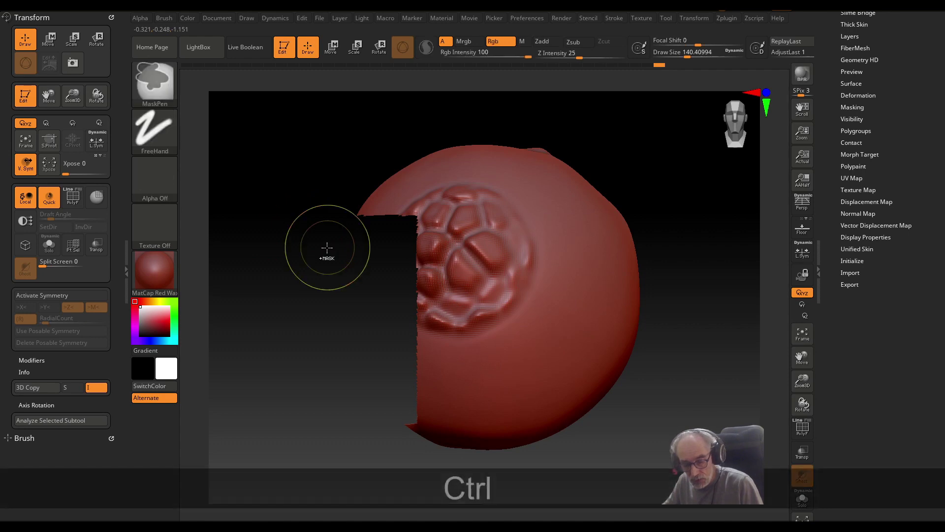
key(ctrl+z)
- Isolate a narrow strip along the sphere's side beside the cell pattern and undo the hiding
ctrl+shift+drag(316, 232, 382, 370)
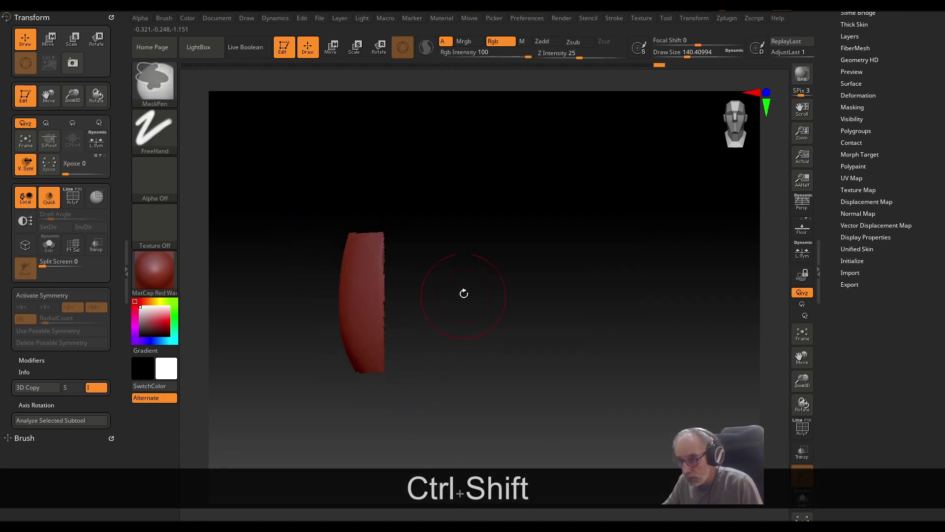
key(ctrl+z)
key(ctrl+z)
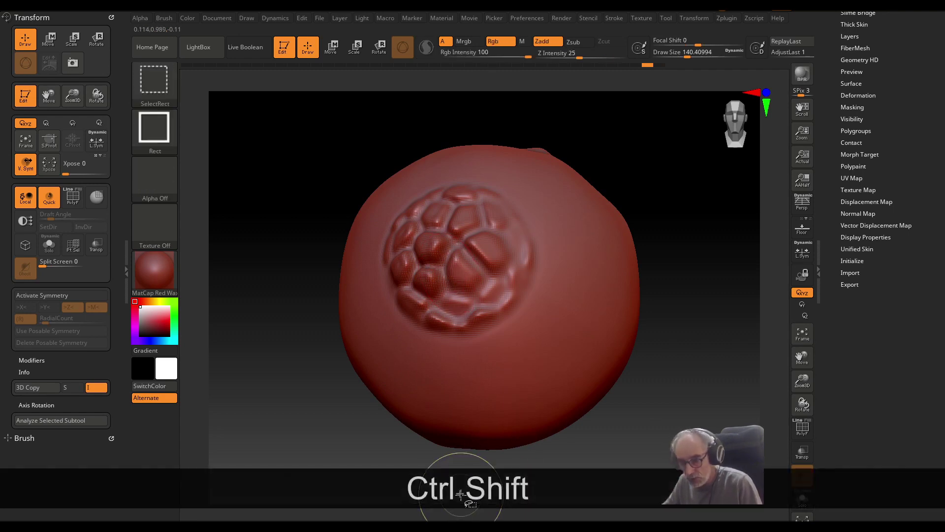
- Hide a rectangular side section of the sphere that cuts through the edge of the cell pattern
ctrl+alt+shift+drag(287, 215, 403, 407)
mouse_move(663, 212)
mouse_down()
mouse_move(715, 217)
mouse_move(696, 211)
mouse_move(670, 225)
mouse_move(657, 220)
mouse_move(672, 224)
mouse_move(660, 227)
mouse_up()
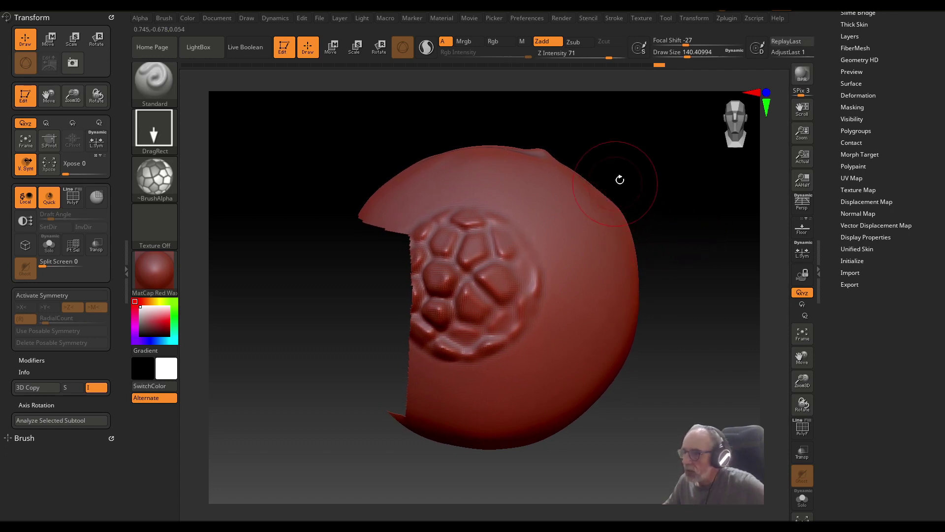
drag(619, 179, 660, 186)
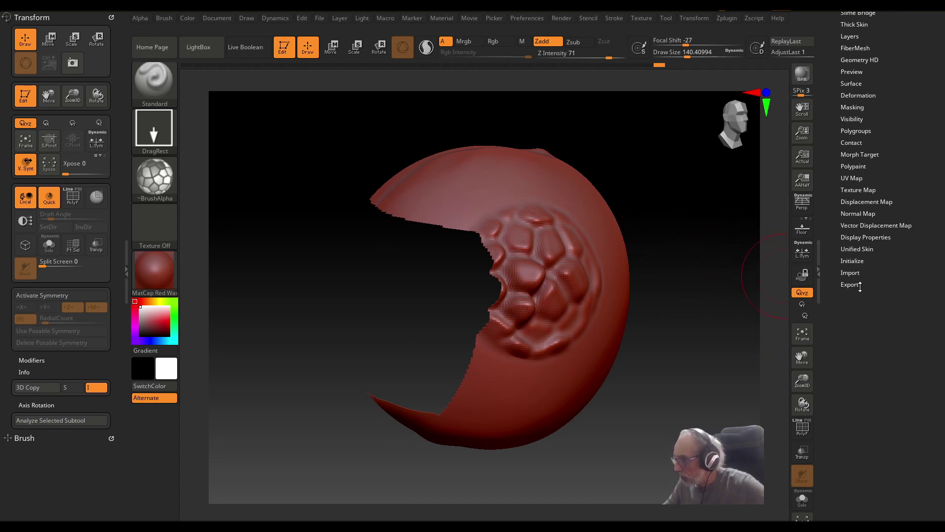
- Flip the mesh's normals in the display properties, inspect the inside of the sphere and undo the flip
click(865, 237)
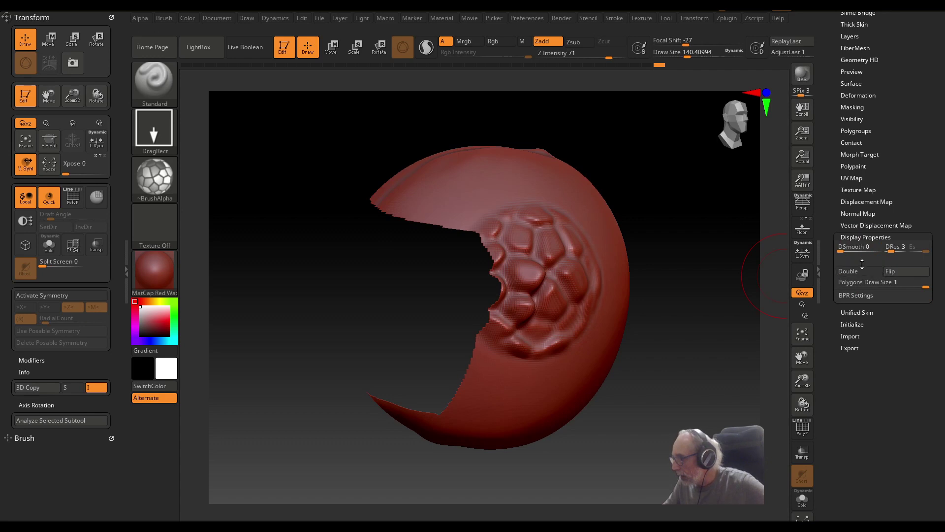
click(893, 272)
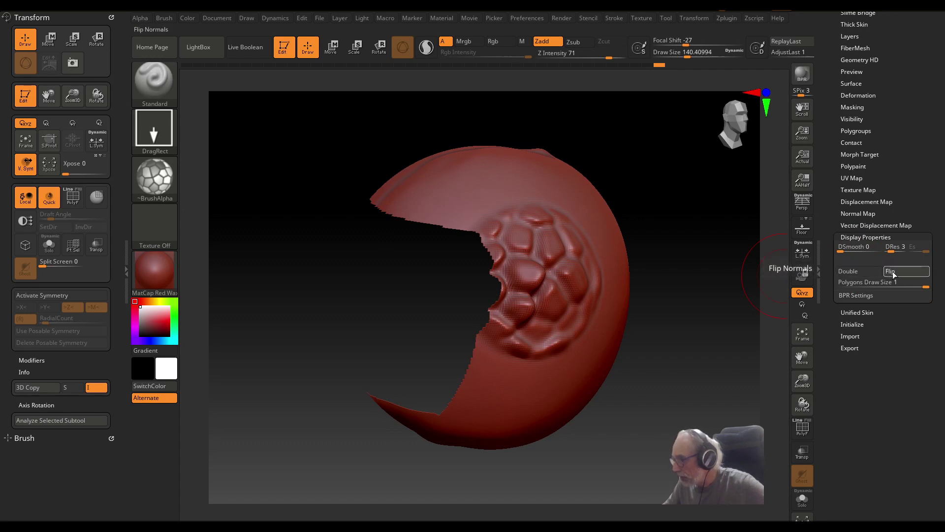
drag(713, 274, 664, 291)
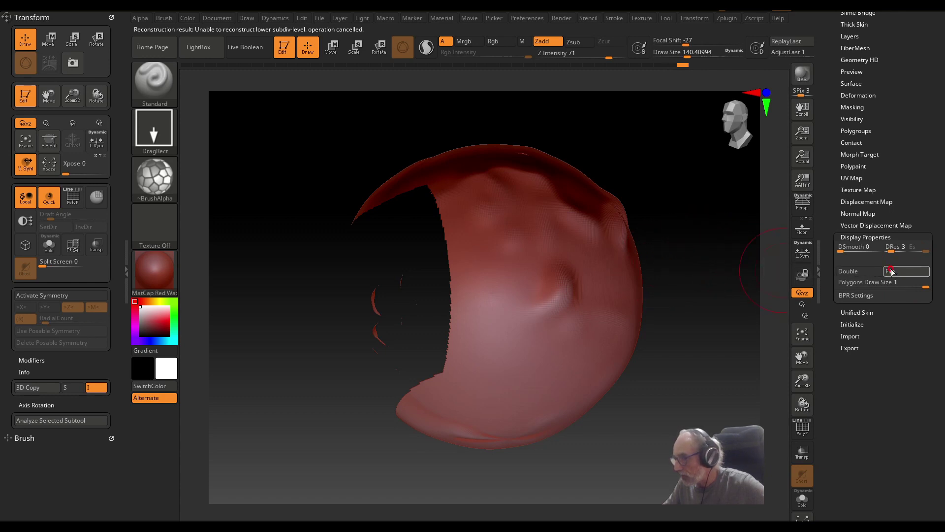
mouse_move(696, 245)
mouse_down()
mouse_move(698, 270)
mouse_move(700, 260)
mouse_up()
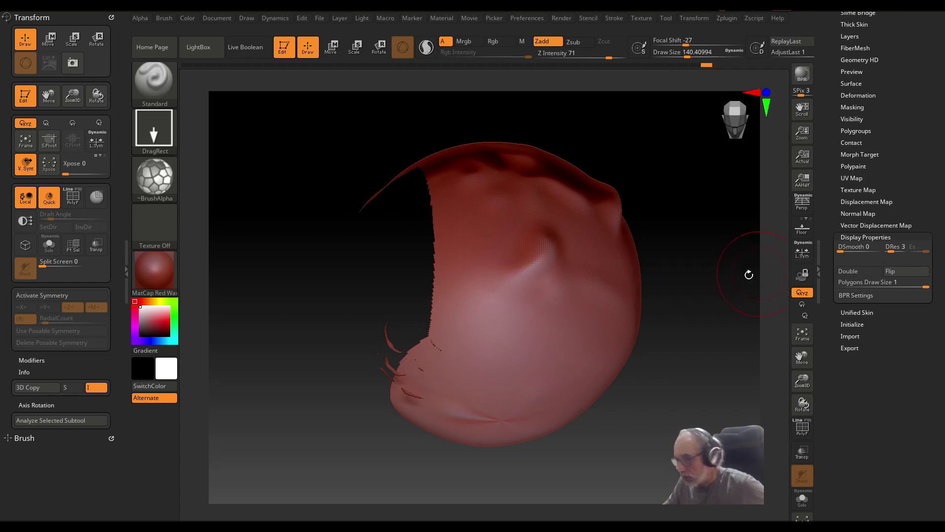
key(ctrl+z)
key(ctrl+z)
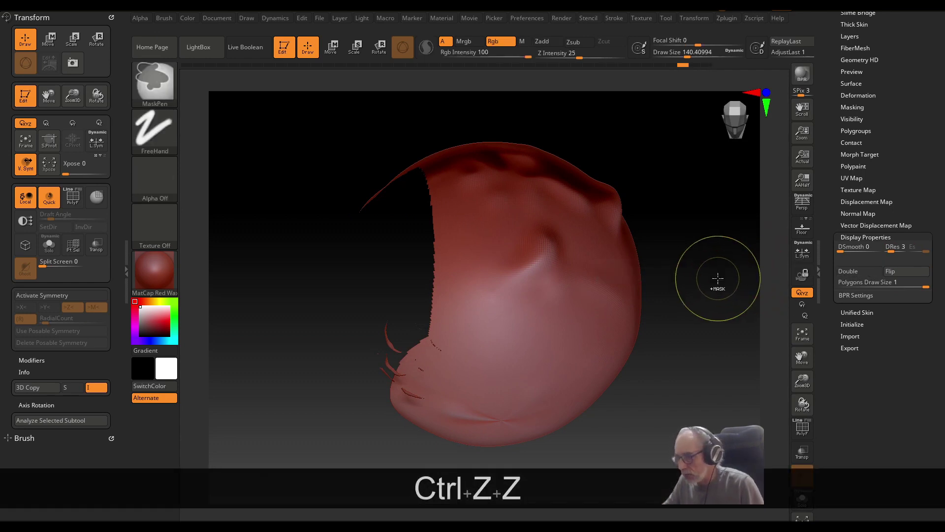
key(ctrl+z)
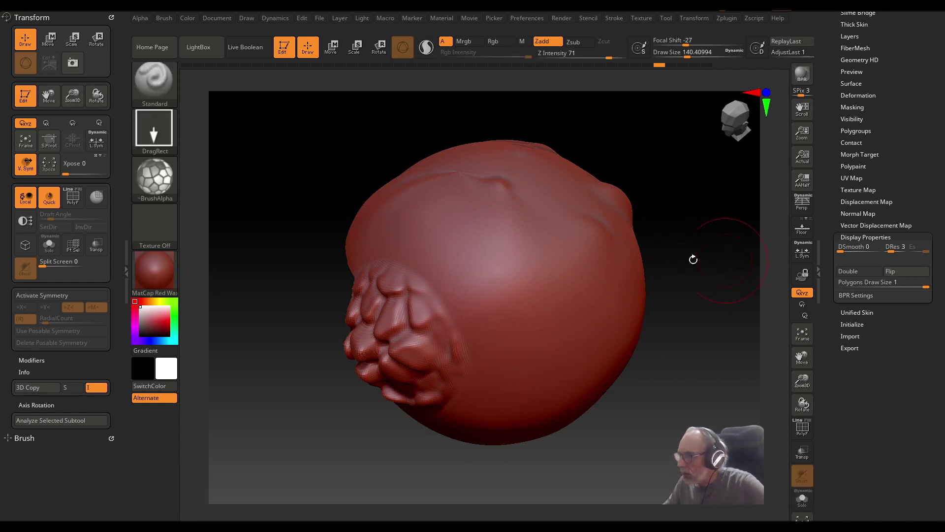
- Turn on double-sided display for the partly hidden sphere and inspect its inner surface
mouse_move(693, 259)
mouse_down()
mouse_move(711, 226)
mouse_move(725, 215)
mouse_move(734, 230)
mouse_up()
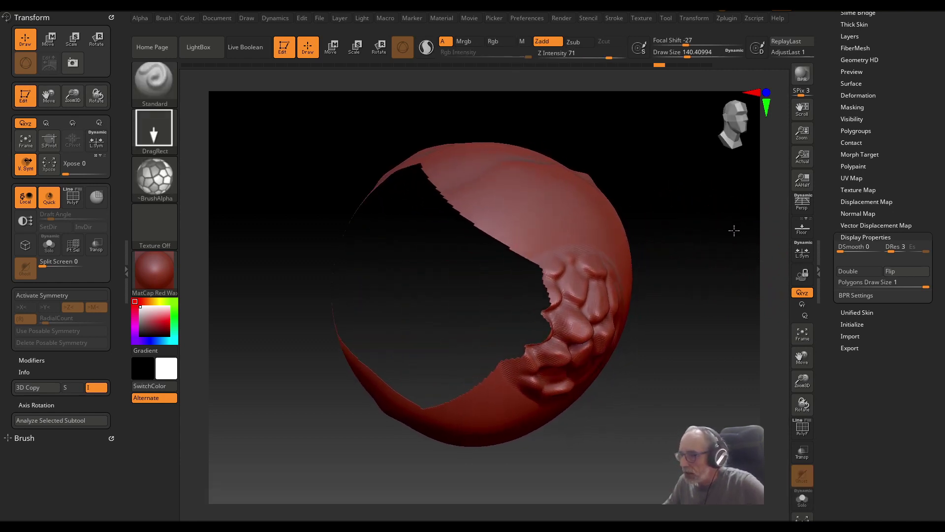
click(849, 272)
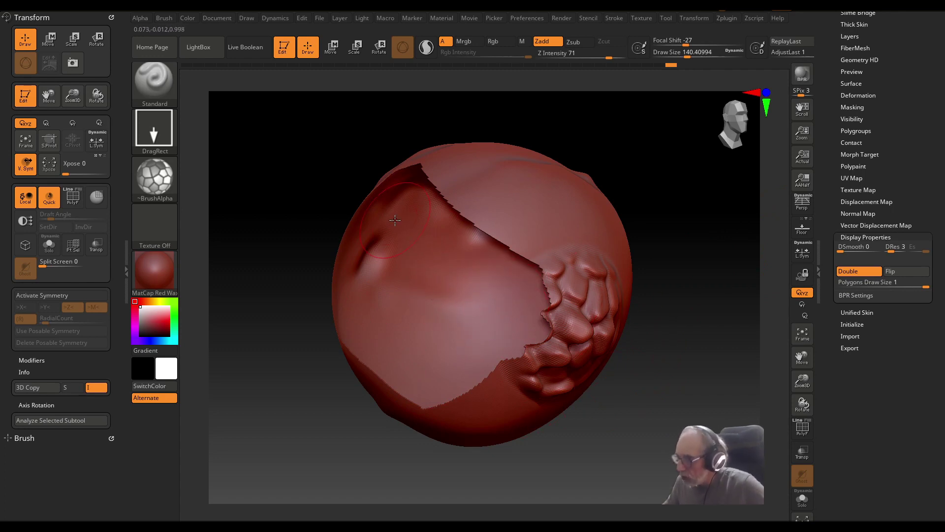
mouse_move(665, 302)
mouse_down()
mouse_move(690, 297)
mouse_move(728, 312)
mouse_move(711, 331)
mouse_move(685, 323)
mouse_move(752, 309)
mouse_up()
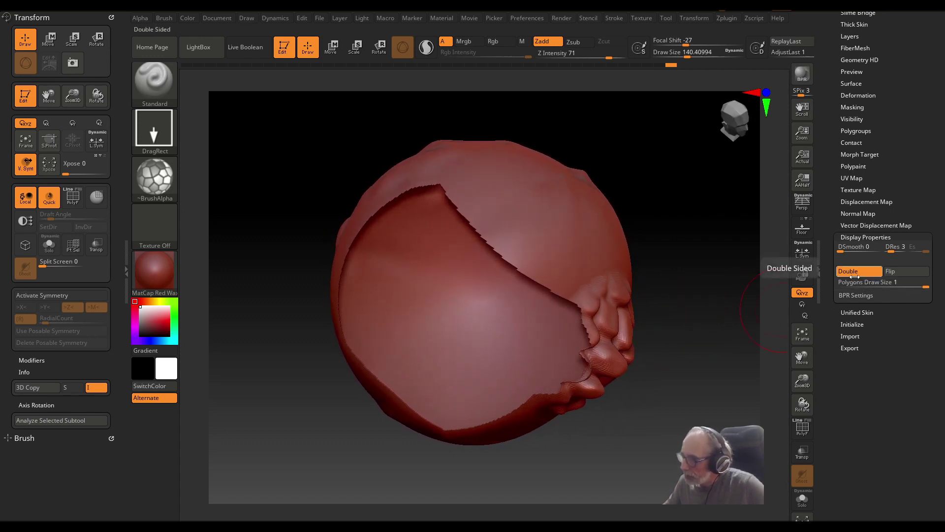
click(862, 239)
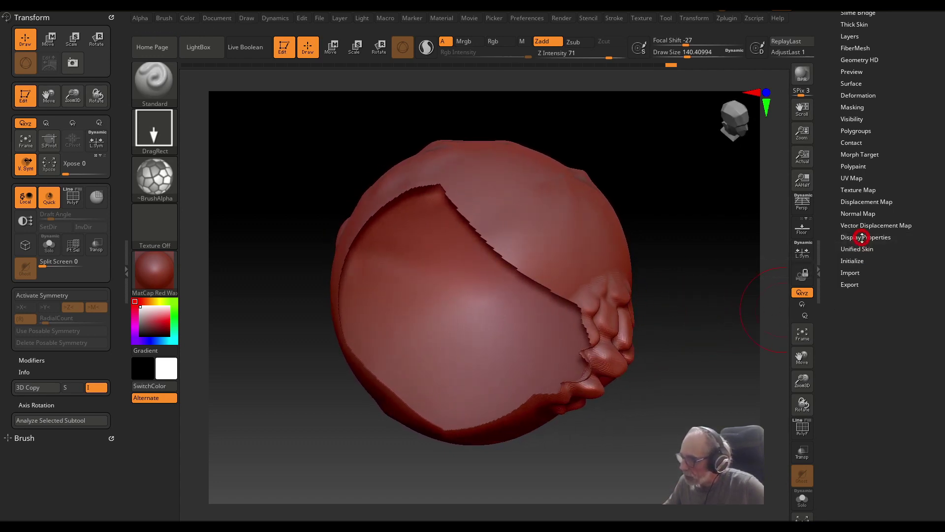
- Clip the sphere with a ClipCircleCenter circle overlapping the right edge of the cell pattern and undo the clip
mouse_move(700, 228)
shift+mouse_down()
mouse_move(196, 120)
mouse_move(260, 170)
shift+mouse_up()
key(ctrl+shift)
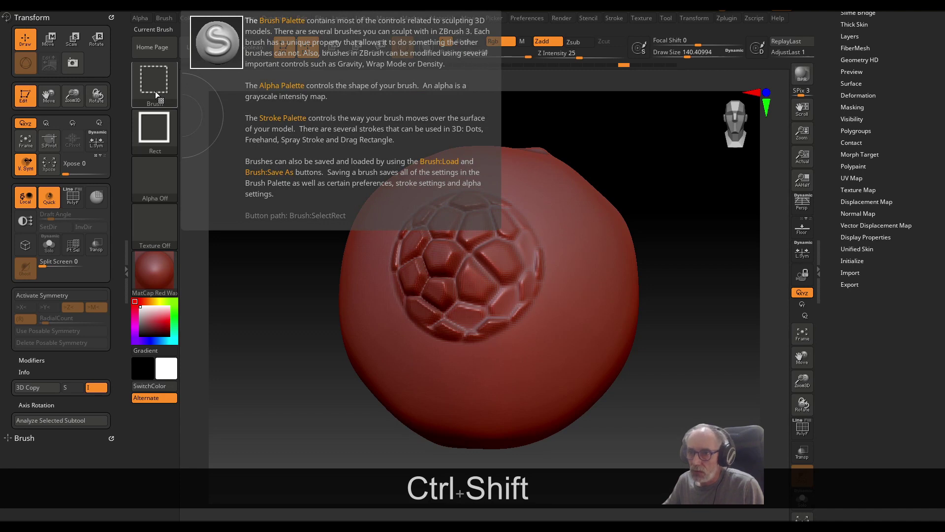
click(155, 94)
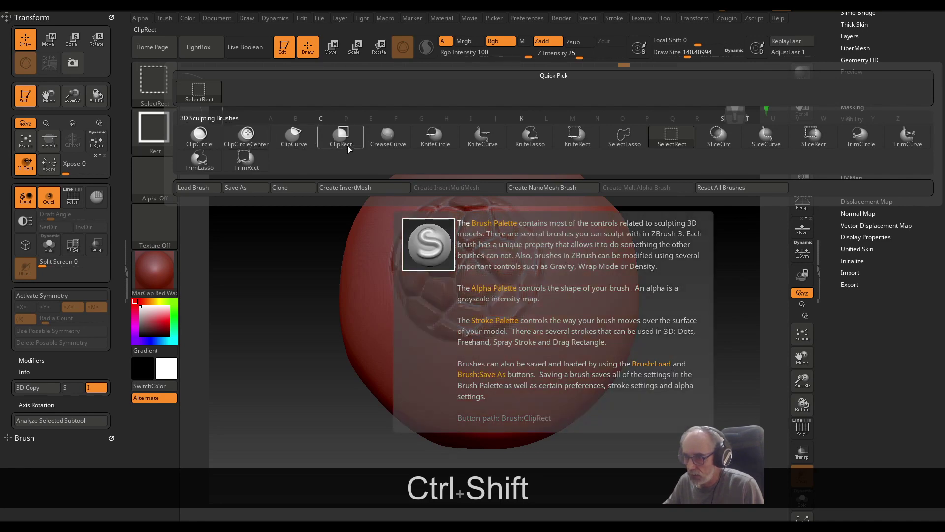
ctrl+shift+click(250, 143)
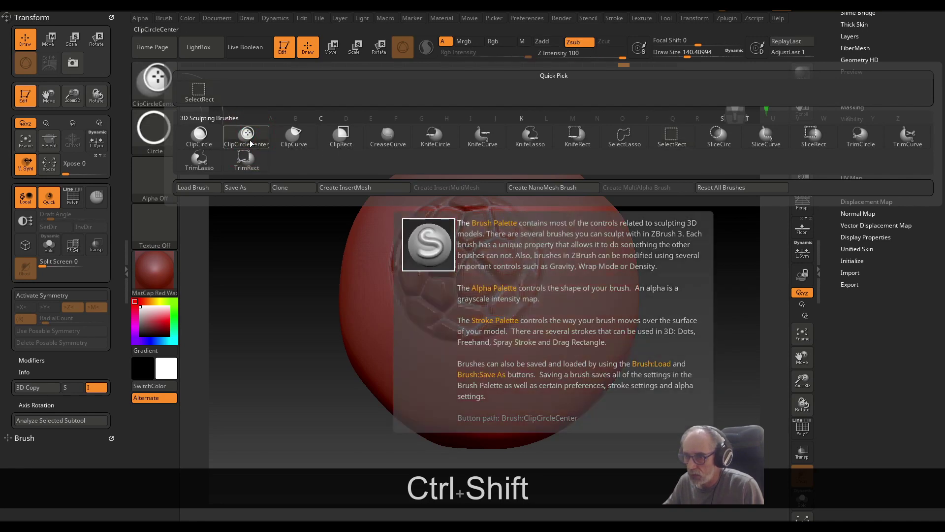
key(ctrl+shift)
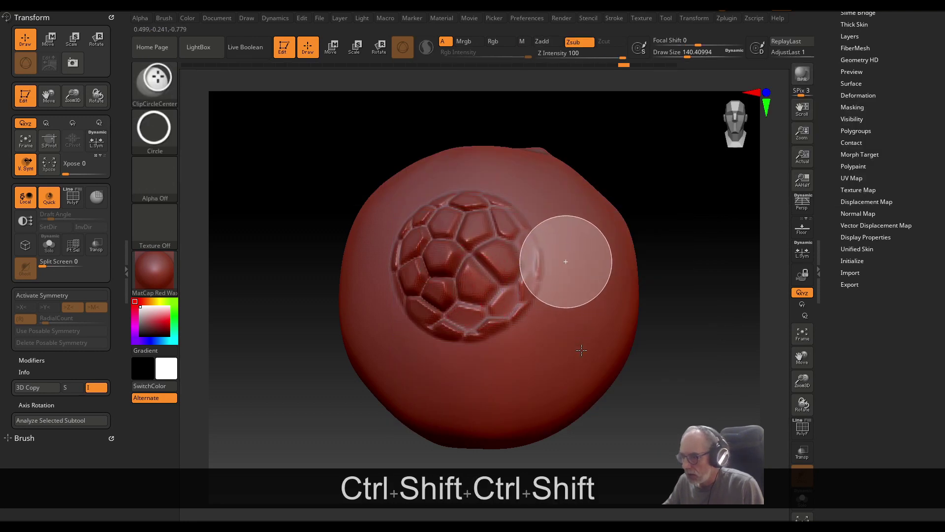
ctrl+shift+drag(581, 349, 586, 375)
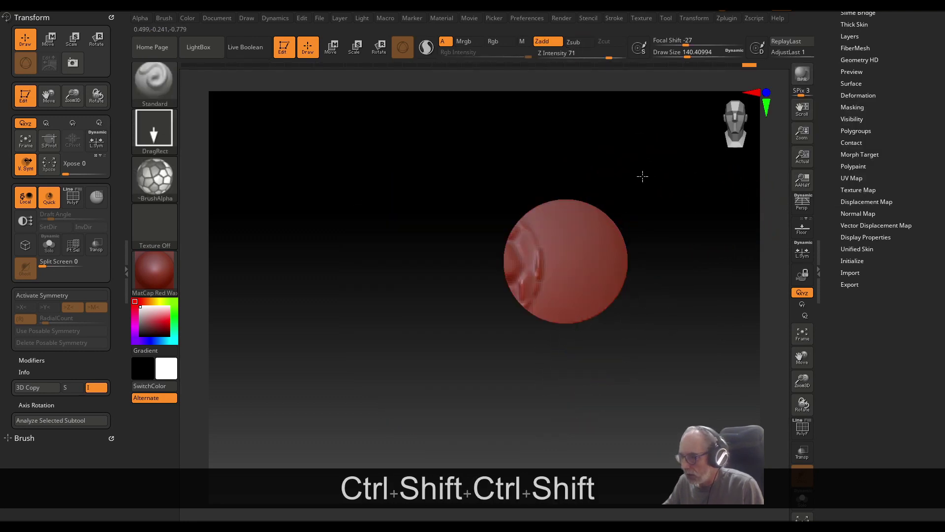
mouse_move(642, 176)
mouse_down()
mouse_move(614, 179)
mouse_move(597, 167)
mouse_move(616, 129)
mouse_move(660, 125)
mouse_move(660, 154)
mouse_move(628, 163)
mouse_move(653, 203)
mouse_move(643, 190)
mouse_up()
key(ctrl+z)
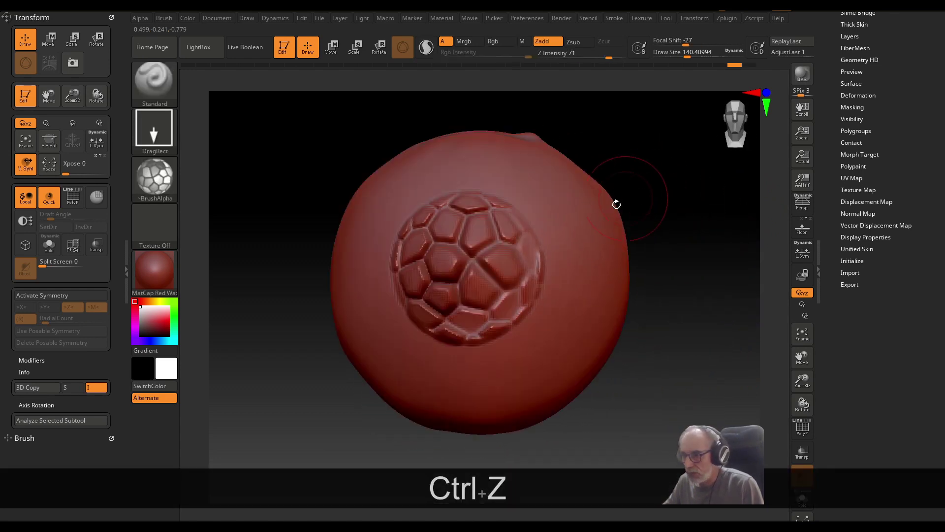
- Apply an inverted ClipCircleCenter clip near the cell pattern, inspect the shape from another angle and undo it
key(ctrl+shift+alt)
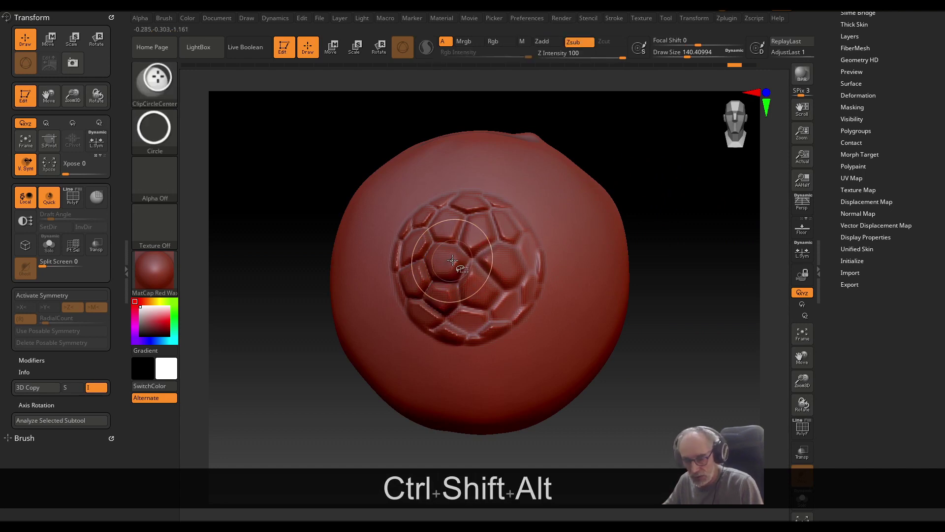
ctrl+alt+shift+drag(561, 255, 527, 312)
mouse_move(751, 262)
mouse_down()
mouse_move(670, 263)
mouse_move(728, 261)
mouse_move(675, 259)
mouse_move(729, 258)
mouse_move(672, 255)
mouse_move(701, 266)
mouse_move(677, 214)
mouse_up()
key(ctrl+z)
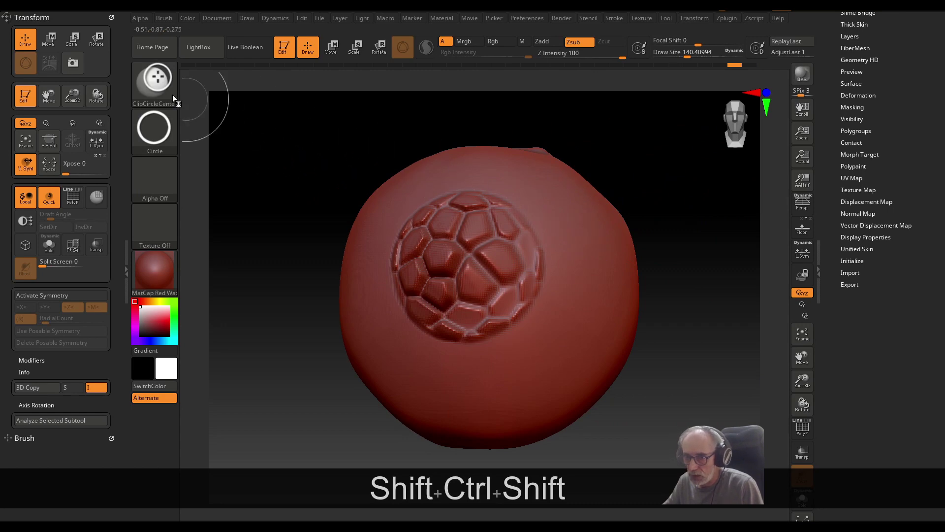
- Try to cut the sphere's left side with a freehand KnifeLasso outline
click(165, 90)
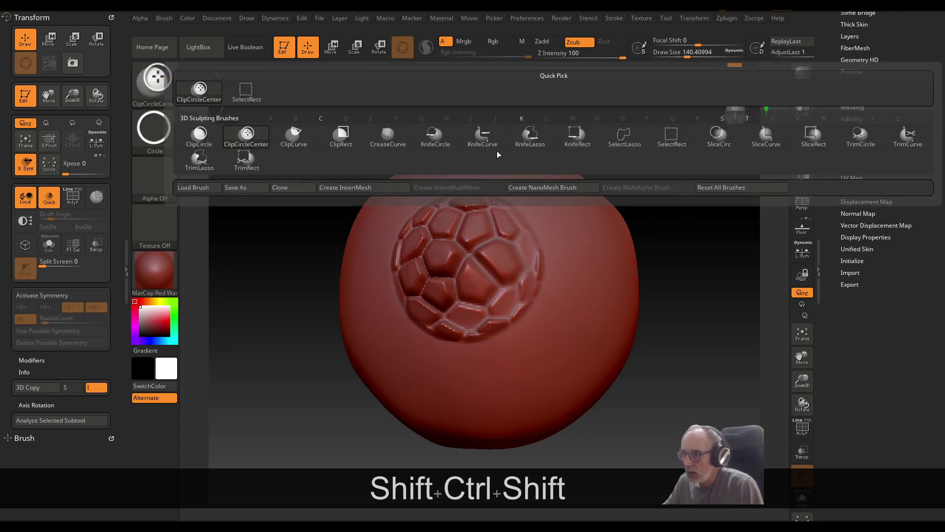
mouse_move(495, 143)
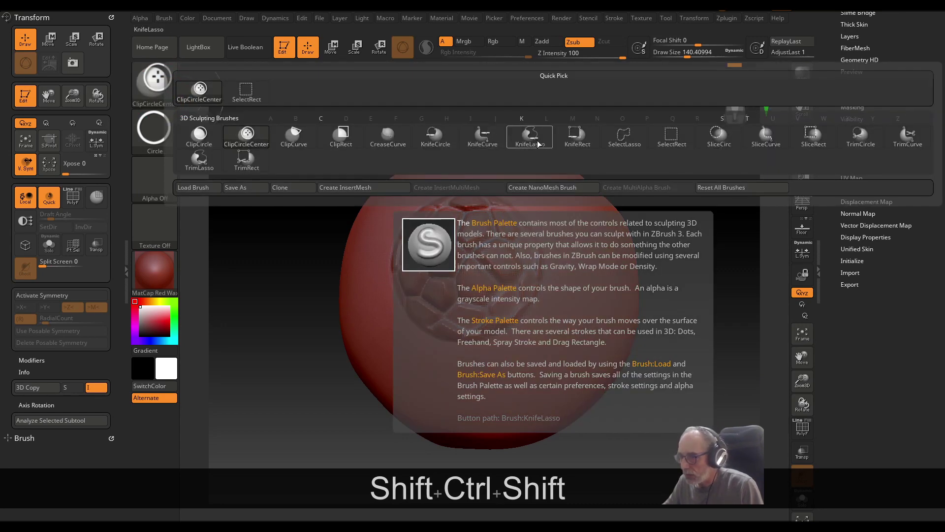
click(535, 144)
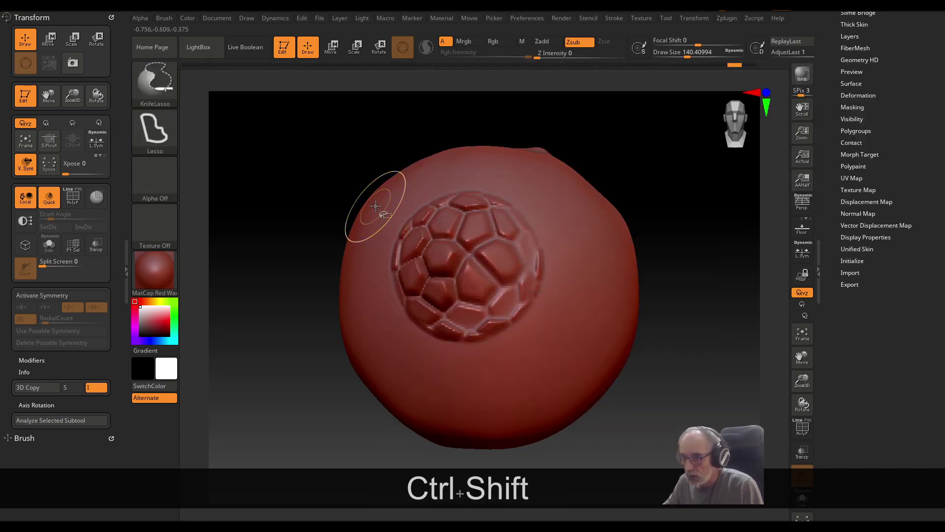
mouse_move(340, 188)
ctrl+shift+mouse_down()
mouse_move(400, 224)
mouse_move(404, 261)
mouse_move(369, 302)
mouse_move(347, 367)
mouse_move(301, 350)
mouse_move(288, 315)
ctrl+shift+mouse_up()
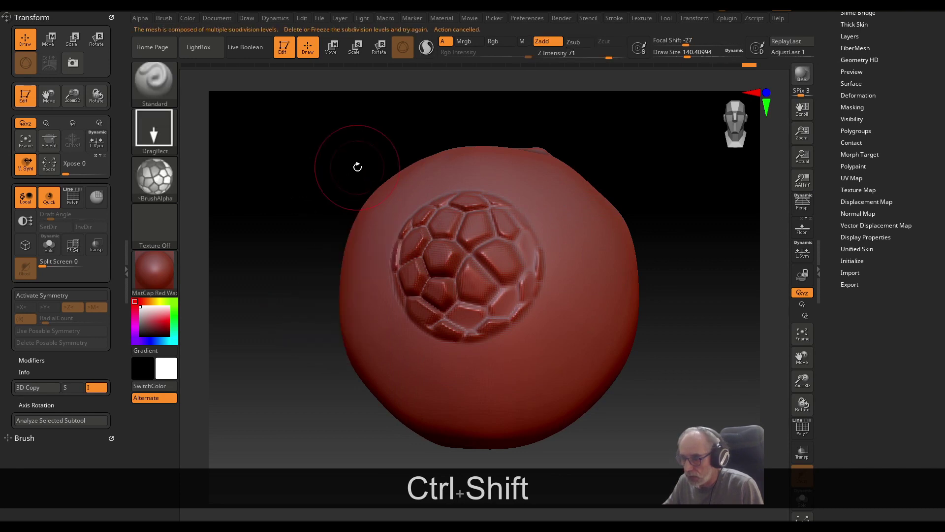
drag(358, 152, 378, 150)
shift+drag(621, 168, 640, 164)
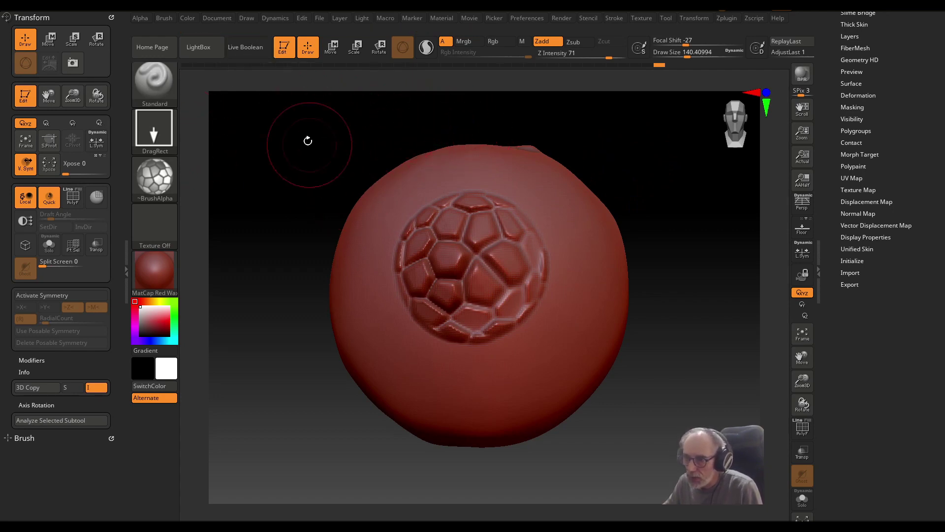
- Browse the sculpting brushes and choose TrimCurve as the trimming brush
click(162, 81)
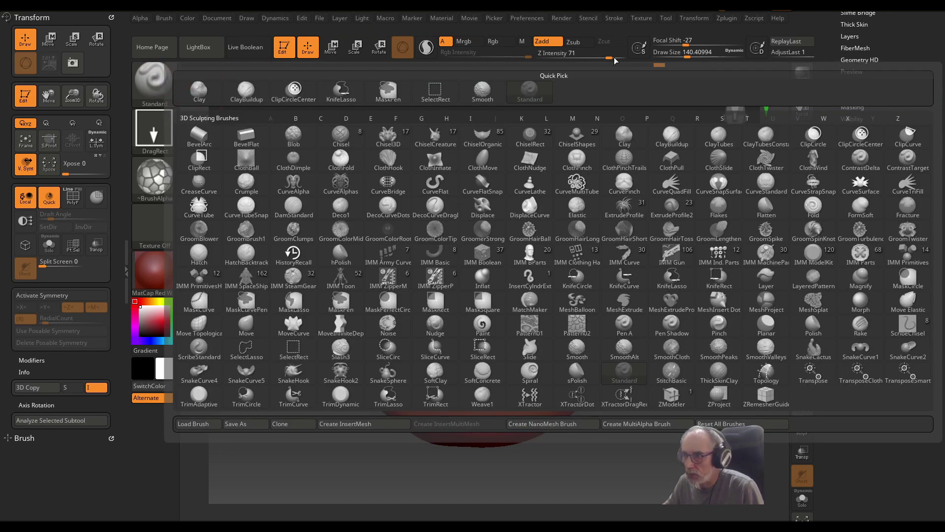
click(341, 301)
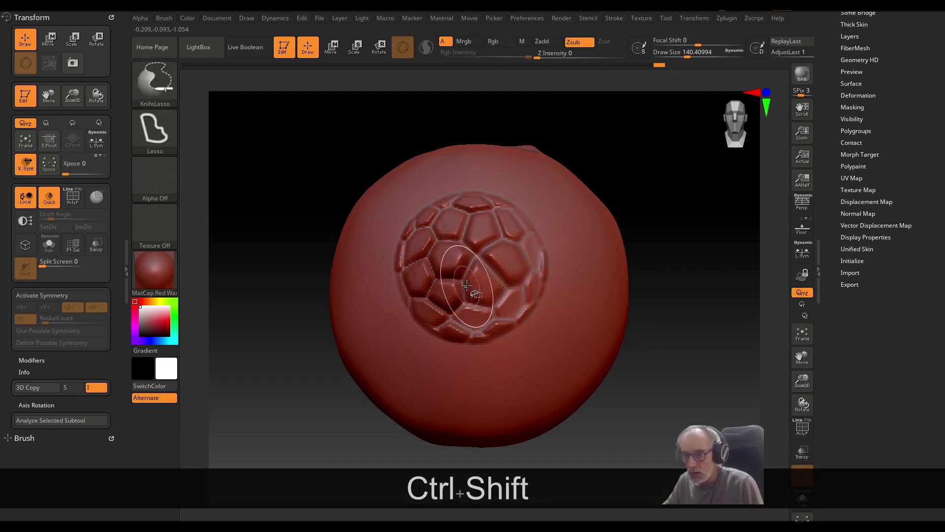
ctrl+shift+click(155, 91)
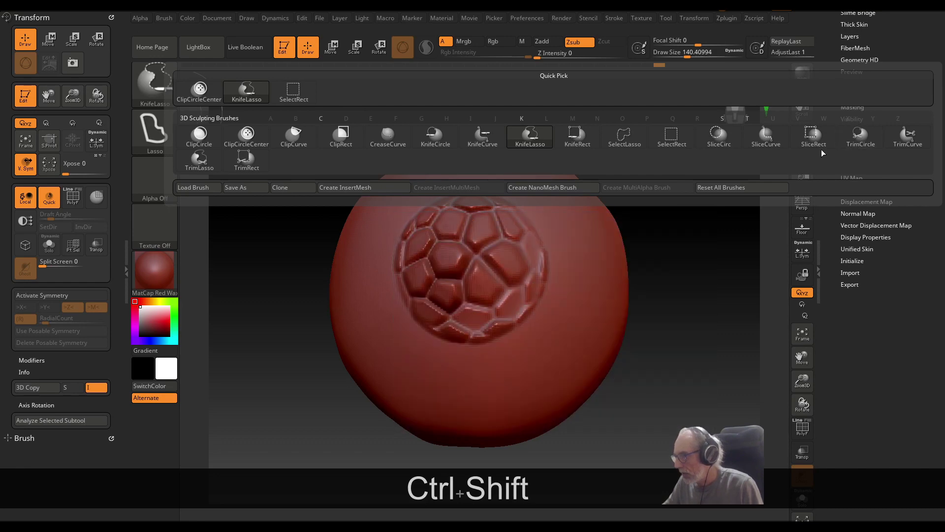
ctrl+shift+click(901, 139)
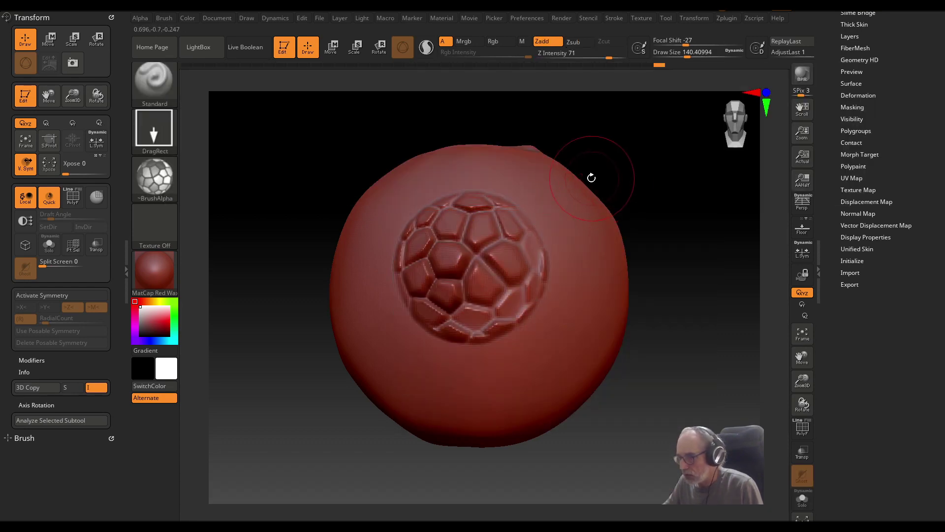
- Try to trim the sphere's right side along a curve that bends inward from the upper edge
key(ctrl+shift)
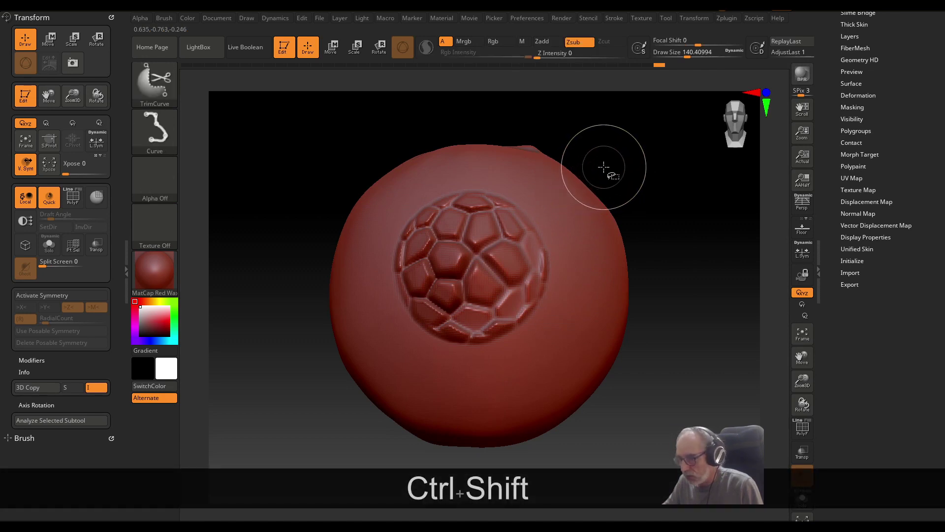
mouse_move(598, 169)
ctrl+shift+mouse_down()
mouse_move(567, 193)
mouse_move(562, 253)
ctrl+shift+mouse_up()
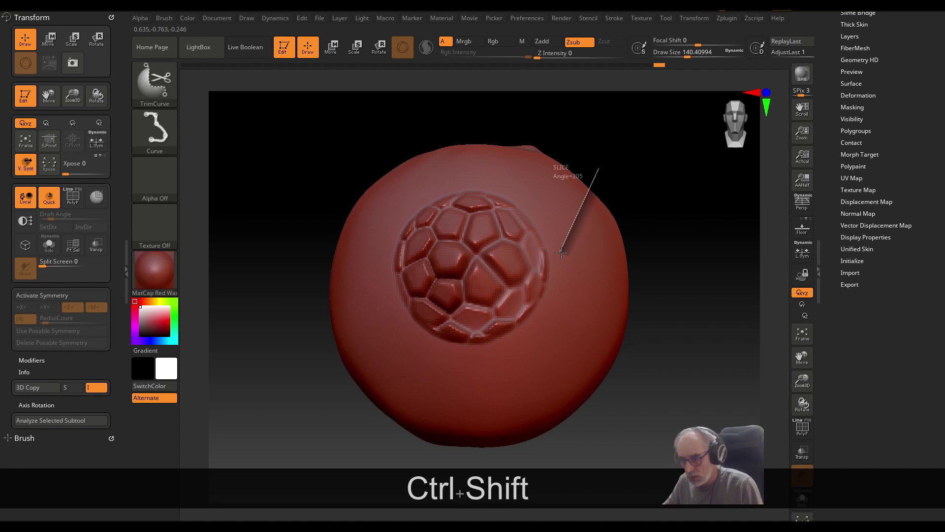
key(alt)
mouse_move(562, 253)
ctrl+shift+mouse_down()
mouse_move(610, 297)
mouse_move(590, 327)
mouse_move(539, 347)
mouse_move(546, 389)
mouse_move(578, 421)
mouse_move(627, 445)
ctrl+shift+mouse_up()
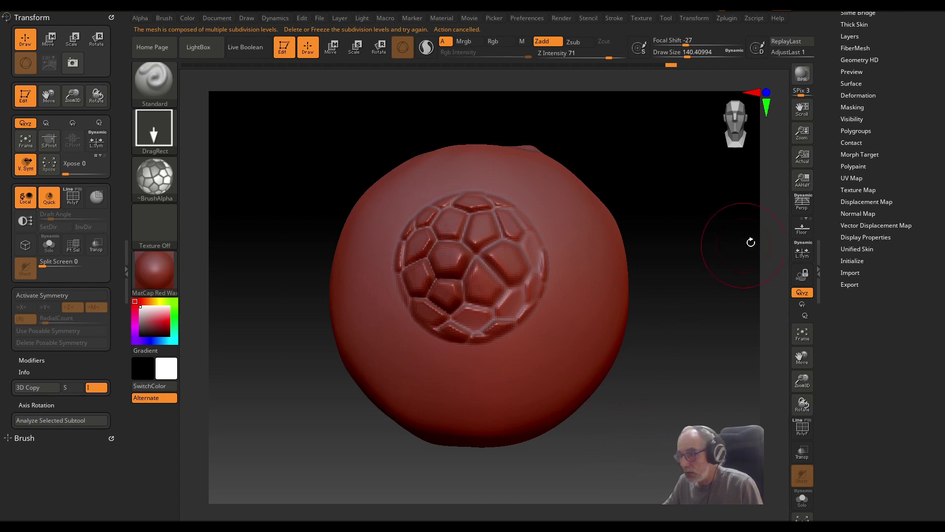
- Open the sphere's geometry settings that contain the subdivision controls
scroll(833, 165, up, 5)
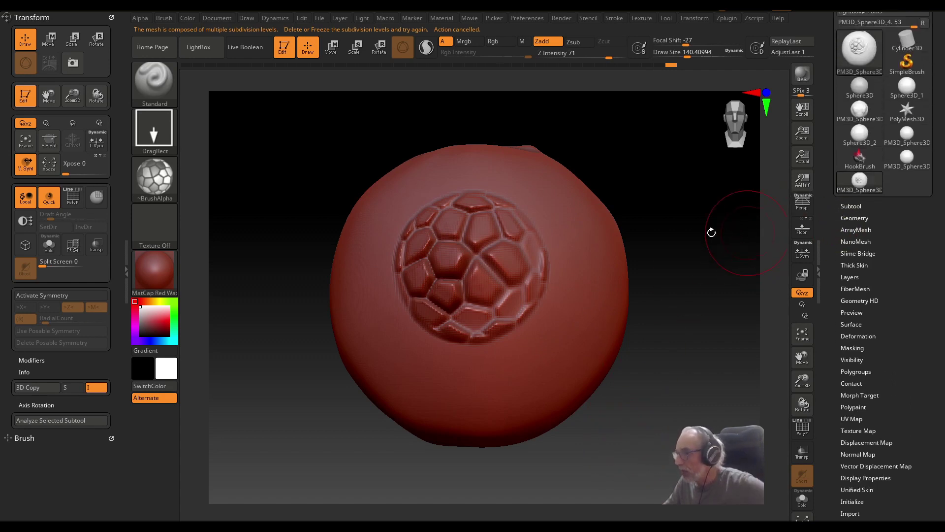
click(851, 207)
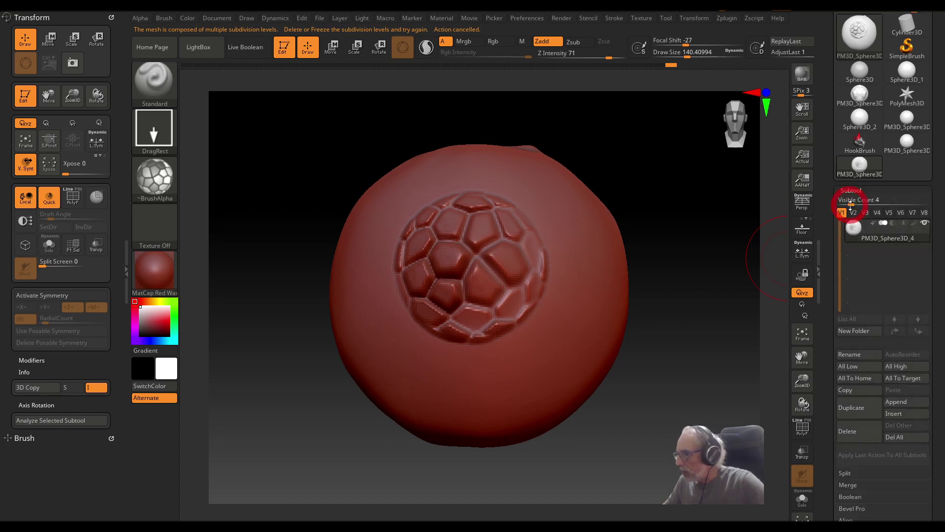
click(854, 120)
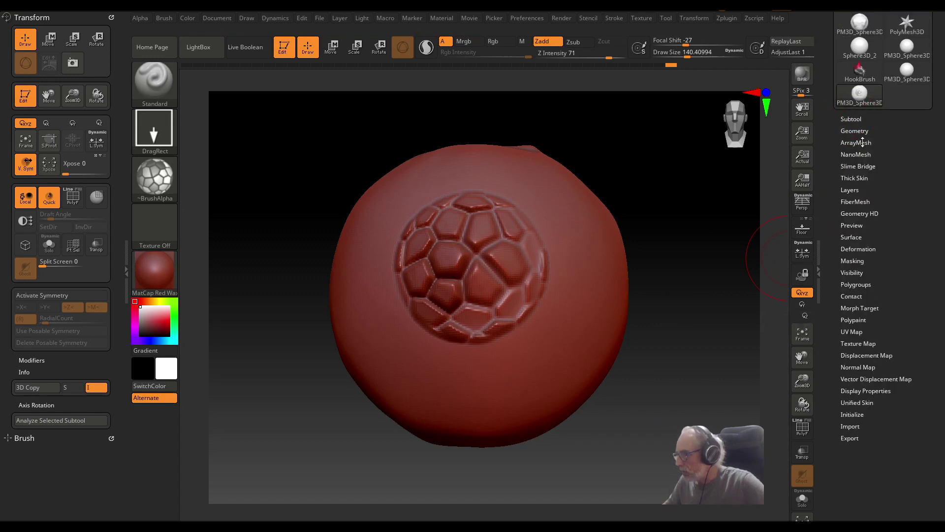
click(854, 131)
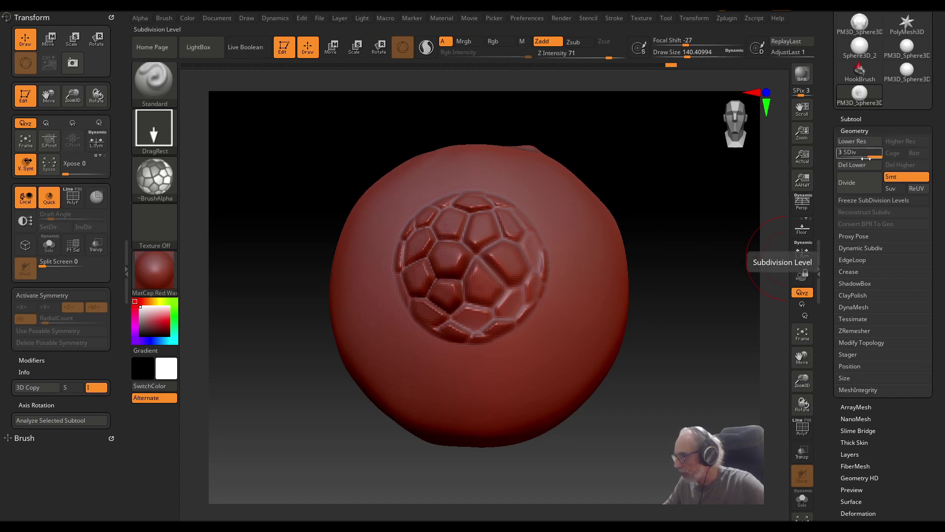
- Set the sphere's subdivision level to 1 and try the TrimCurve cut along its right side again
drag(872, 155, 821, 152)
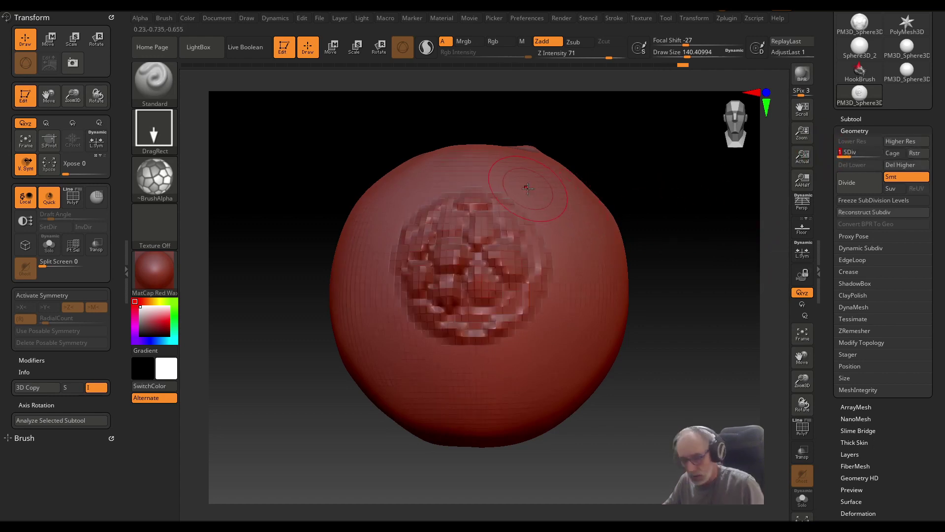
key(ctrl+shift)
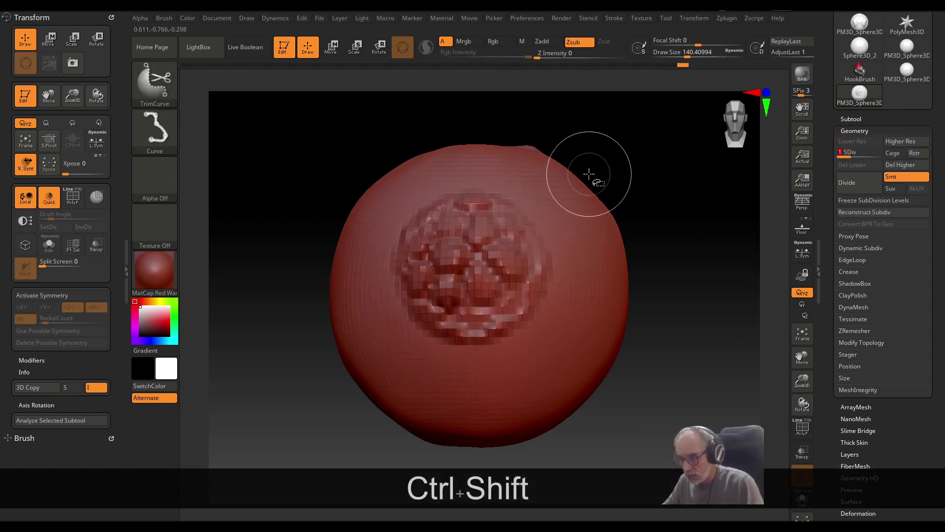
mouse_move(586, 171)
ctrl+shift+mouse_down()
mouse_move(554, 217)
mouse_move(550, 242)
mouse_move(603, 286)
mouse_move(566, 374)
mouse_move(546, 394)
mouse_move(630, 433)
ctrl+shift+mouse_up()
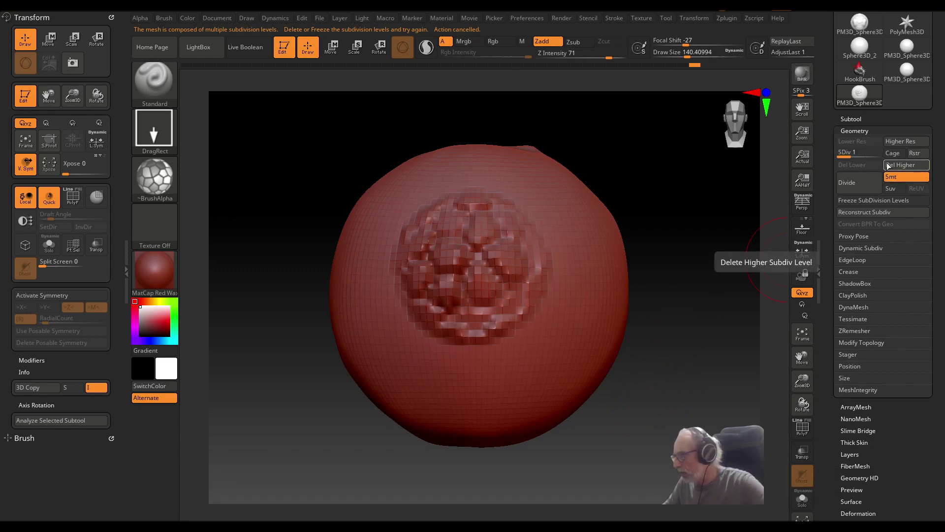
- Show the polyframe, set the subdivision level to 3 to compare mesh density, and hide the polyframe
key(shift+f)
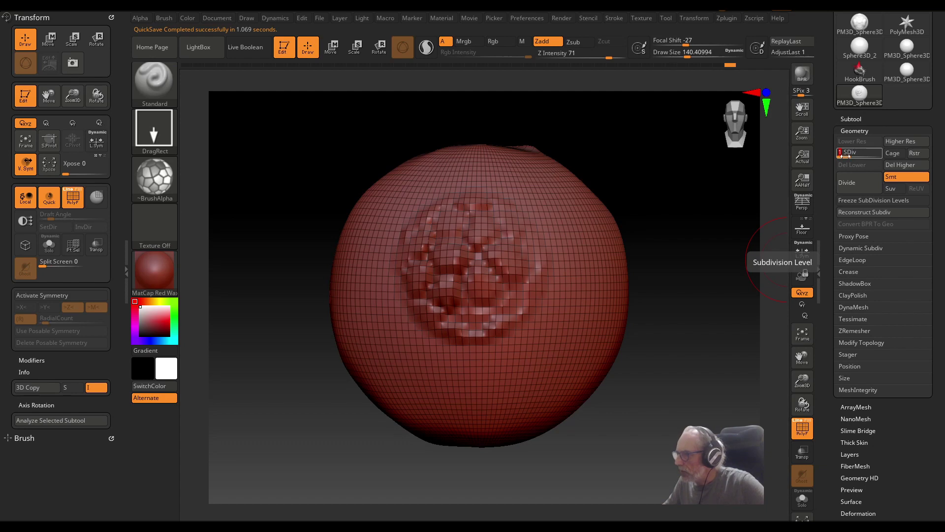
drag(886, 155, 887, 155)
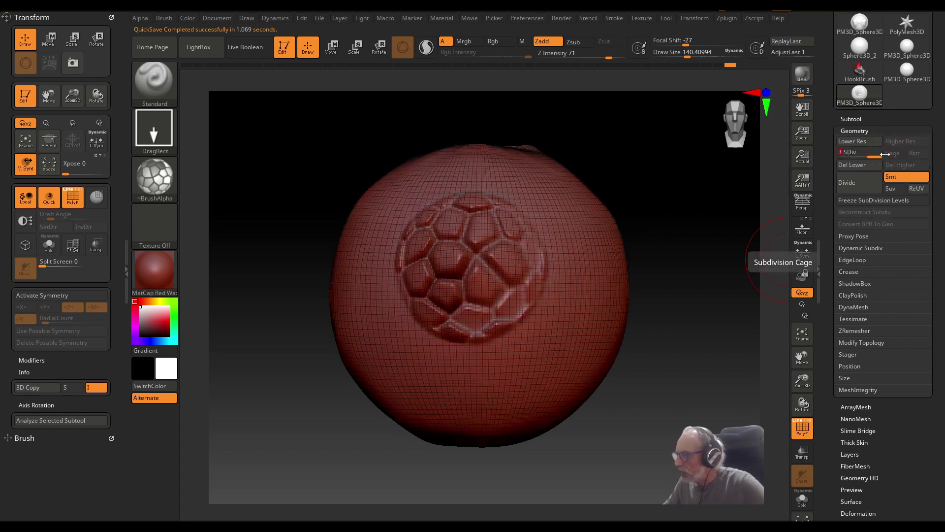
click(809, 433)
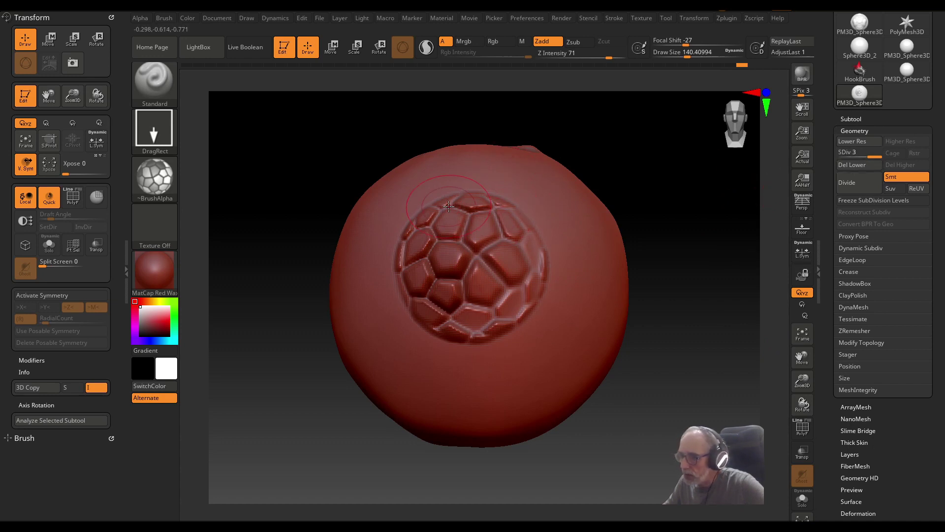
- Delete the sphere's lower subdivision levels and check the remaining mesh with the polyframe
click(861, 165)
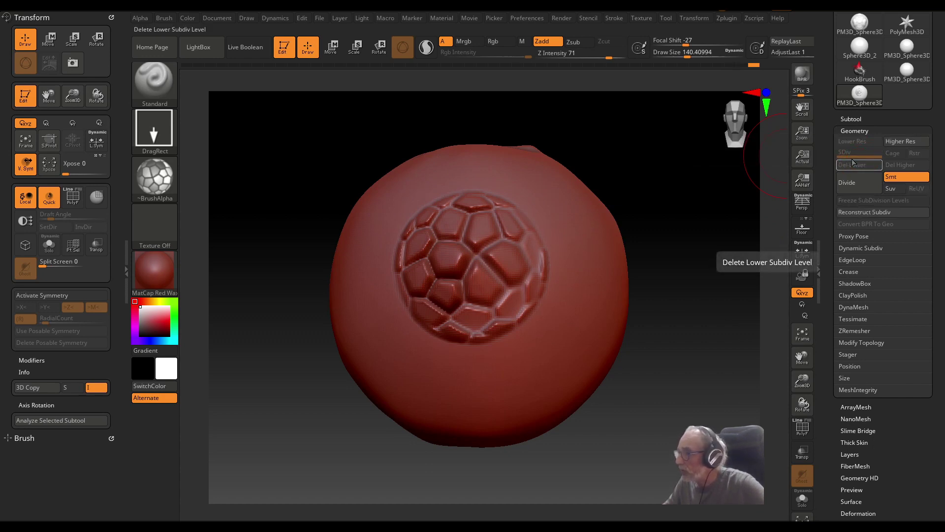
click(807, 430)
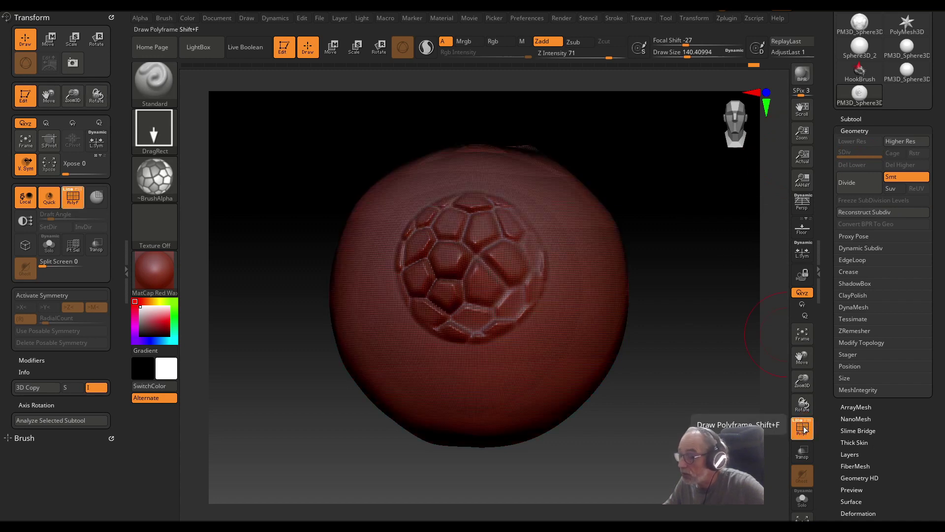
click(804, 430)
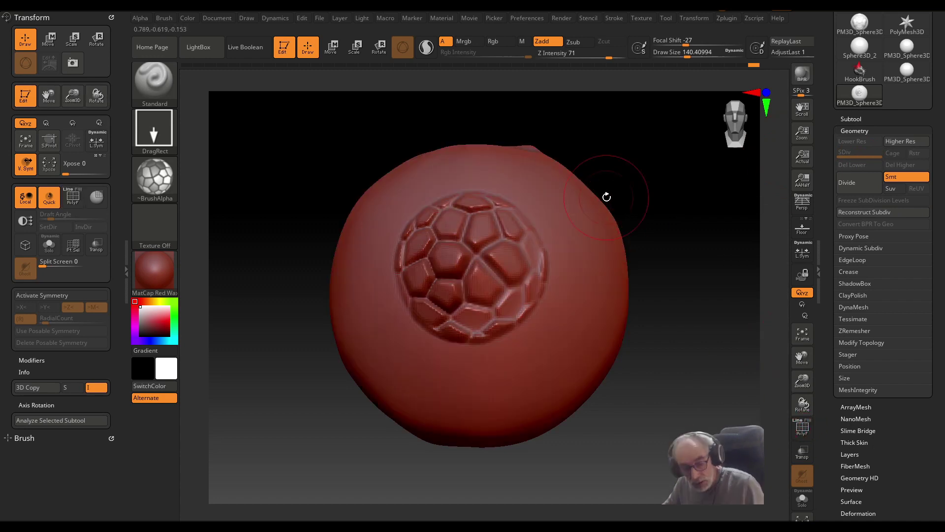
- Trim the sphere's right side with a wavy TrimCurve cut that leaves two concave bites around a central bump
key(ctrl+shift)
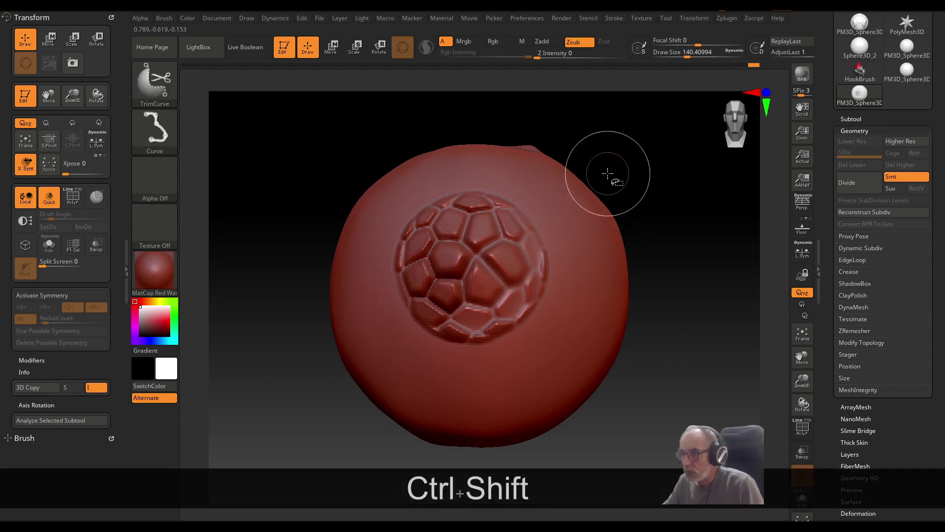
mouse_move(607, 170)
ctrl+shift+mouse_down()
mouse_move(564, 242)
mouse_move(606, 300)
mouse_move(565, 362)
mouse_move(571, 399)
mouse_move(622, 421)
ctrl+shift+mouse_up()
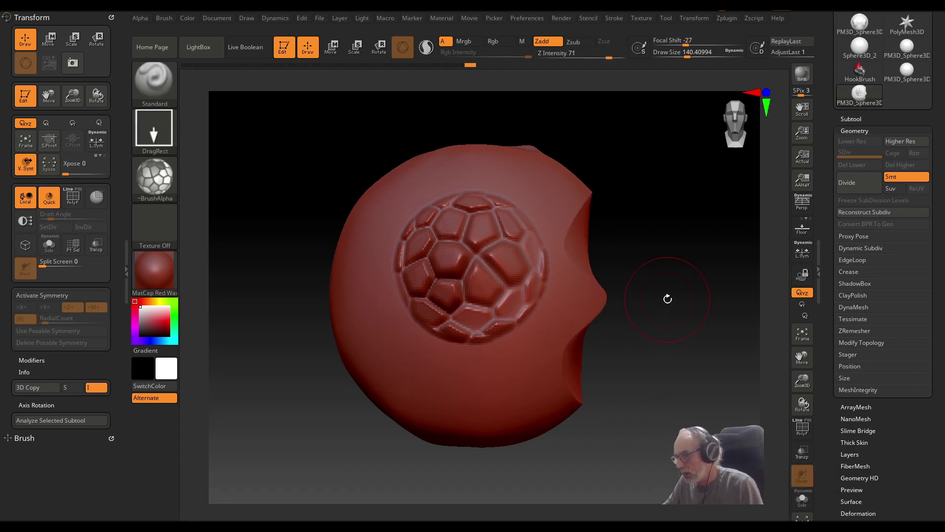
- Undo the wavy TrimCurve cut to restore the sphere's full right side
mouse_move(679, 241)
mouse_down()
mouse_move(632, 230)
mouse_move(676, 247)
mouse_up()
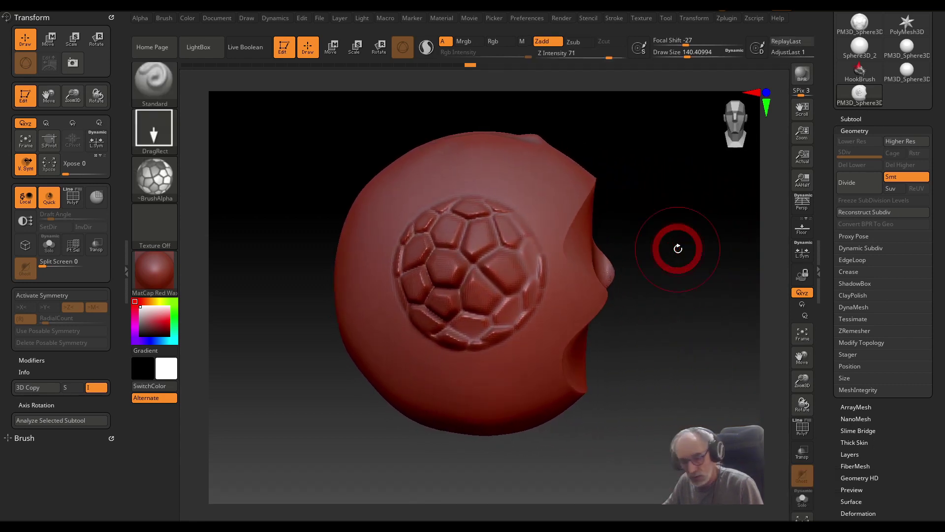
key(ctrl)
key(ctrl+z)
key(ctrl+z)
key(ctrl+z)
key(shift)
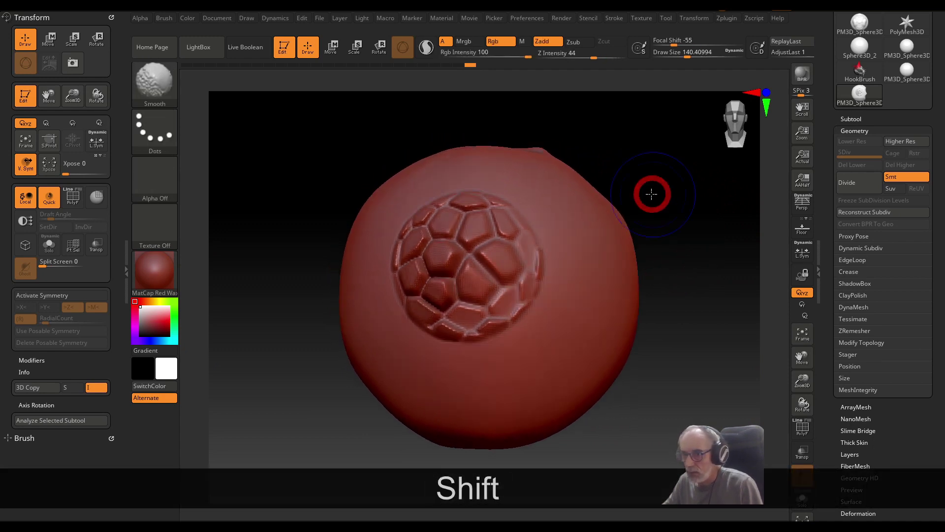
- Slice the sphere from top to bottom through the stamped pattern with a wavy SliceCurve cut
key(ctrl+shift)
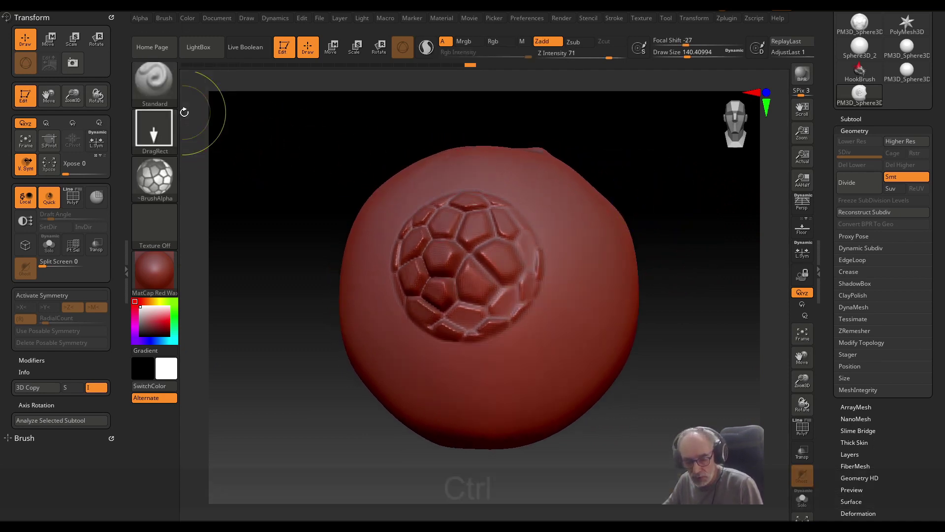
ctrl+shift+click(158, 96)
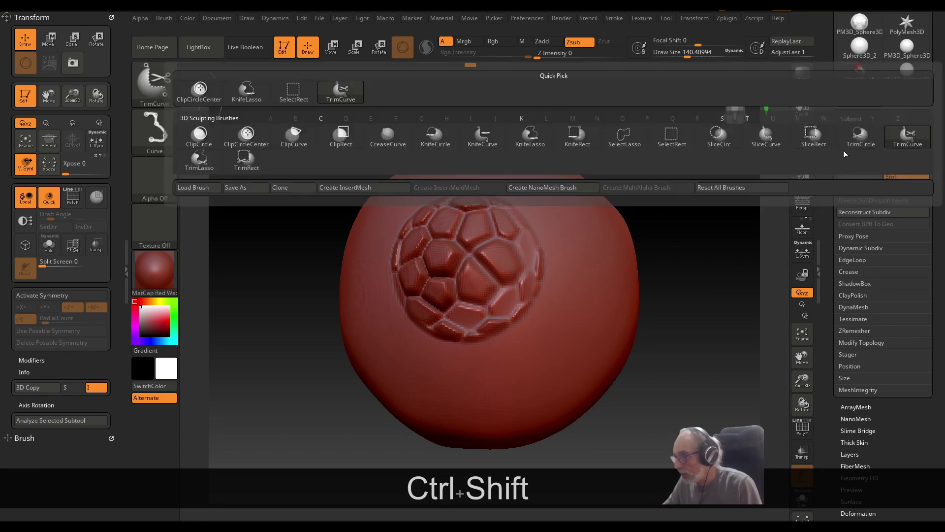
ctrl+shift+click(770, 140)
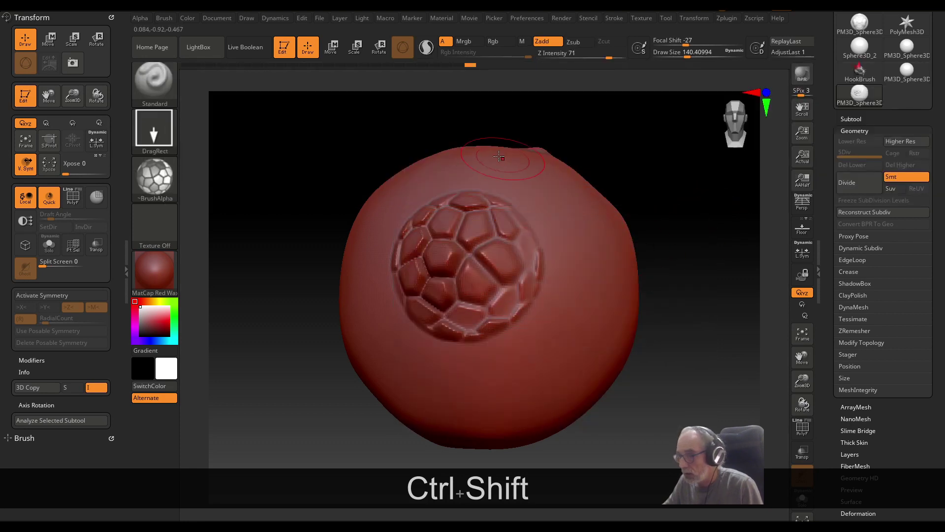
key(ctrl+shift)
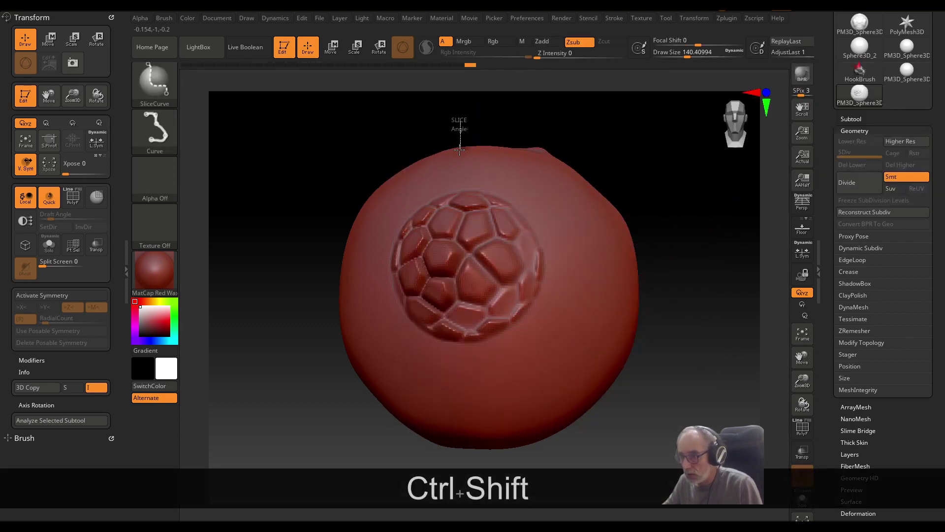
mouse_move(459, 150)
mouse_down()
mouse_move(523, 178)
mouse_move(534, 214)
mouse_move(498, 273)
mouse_move(461, 297)
mouse_move(492, 384)
mouse_move(469, 425)
mouse_move(465, 460)
mouse_move(501, 467)
mouse_up()
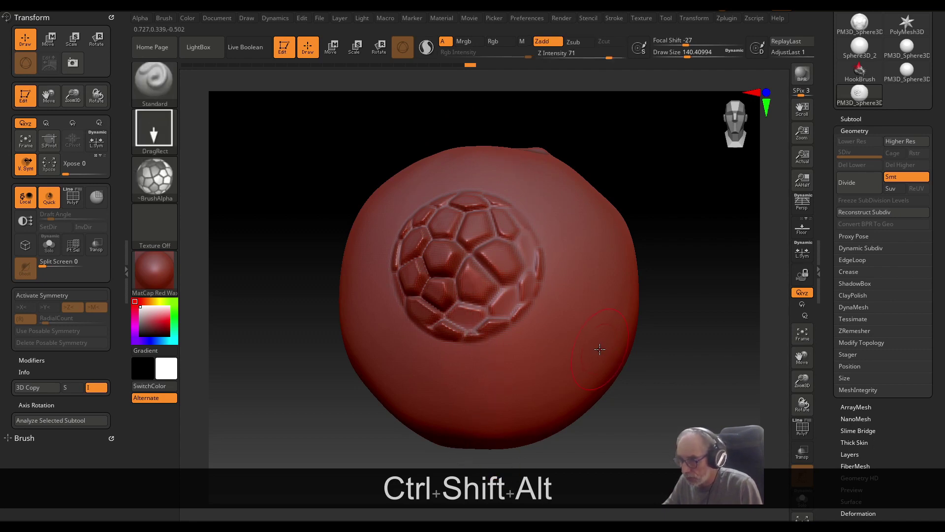
- Turn on the polyframe with only its polygroup colour fill, leaving the wireframe lines off
click(802, 428)
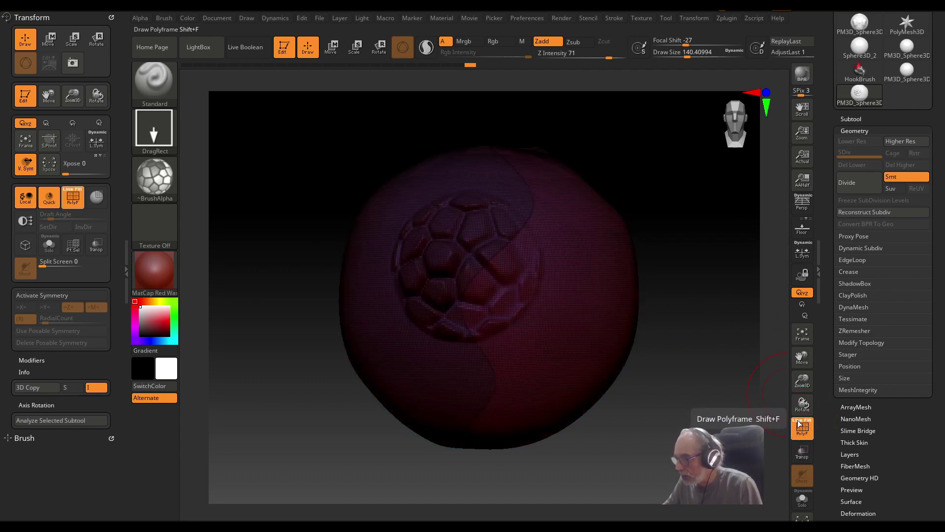
click(798, 421)
click(808, 423)
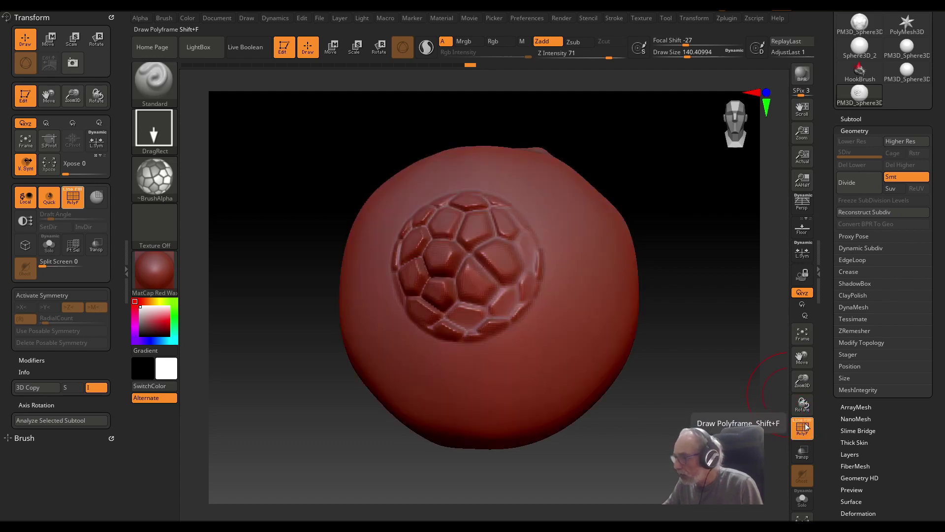
click(808, 422)
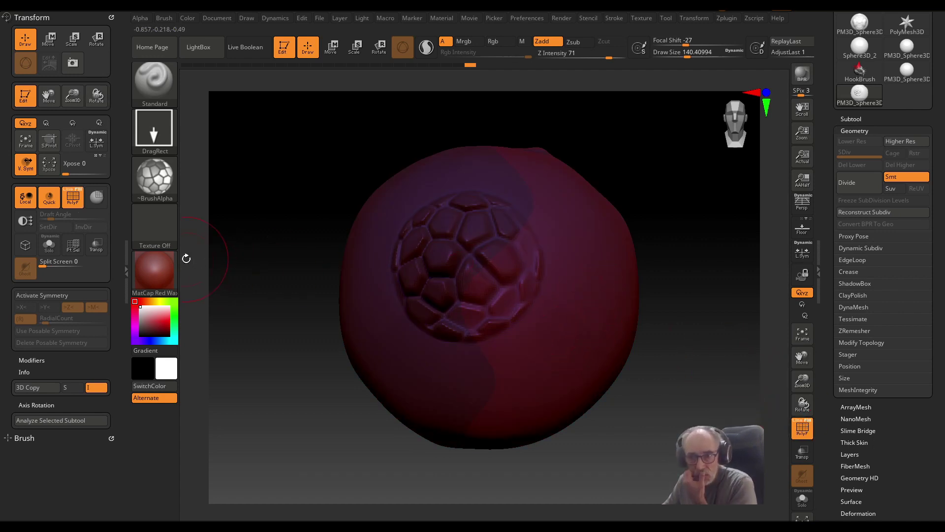
- Apply the SkinShade4 material to the sphere and reduce the brush draw size to about 65
mouse_move(152, 270)
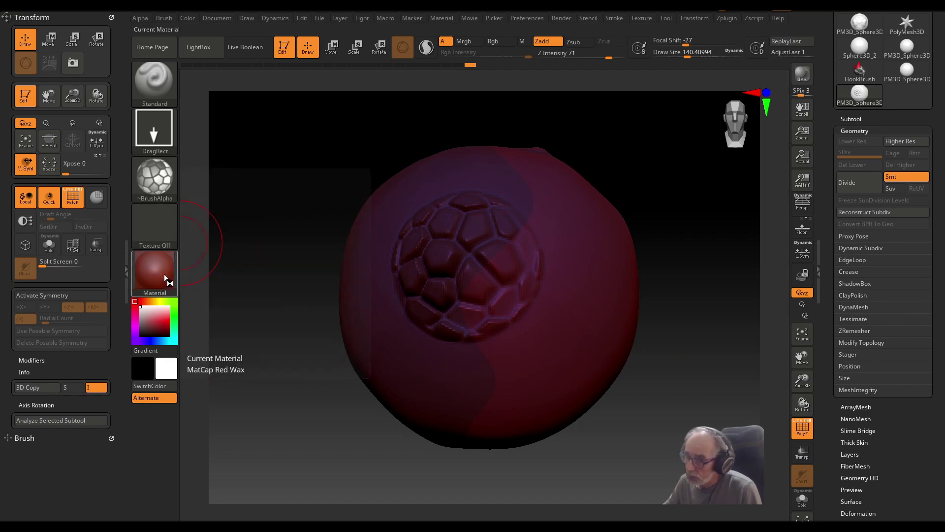
click(164, 273)
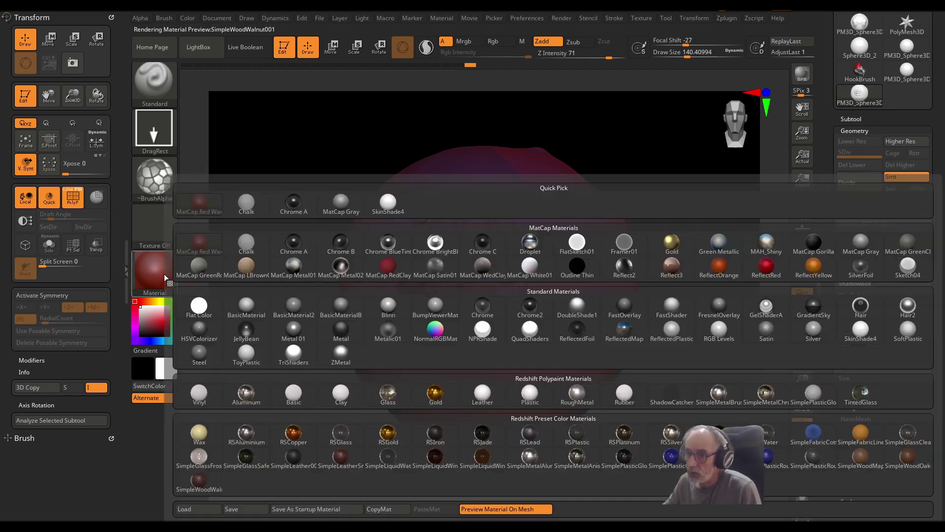
click(388, 205)
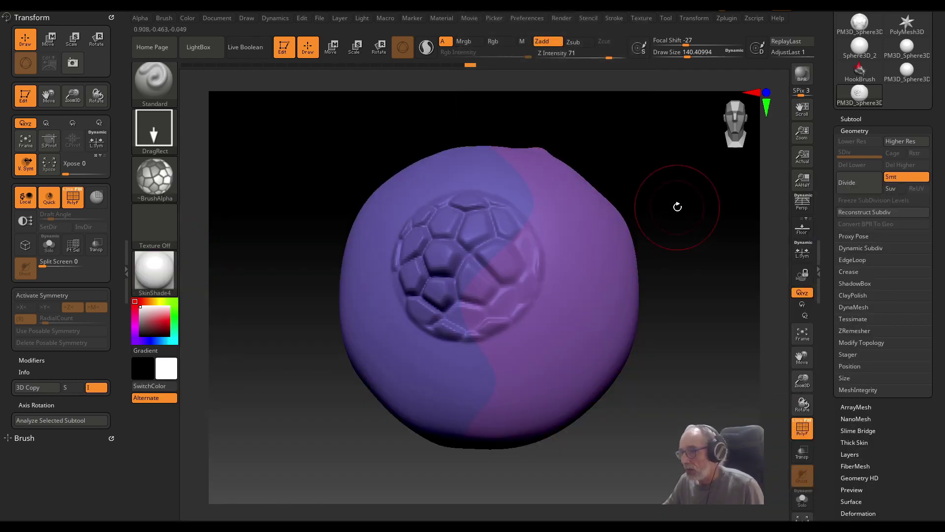
mouse_move(677, 206)
mouse_down()
mouse_move(681, 221)
mouse_move(630, 217)
mouse_move(666, 207)
mouse_move(685, 218)
mouse_move(666, 211)
mouse_up()
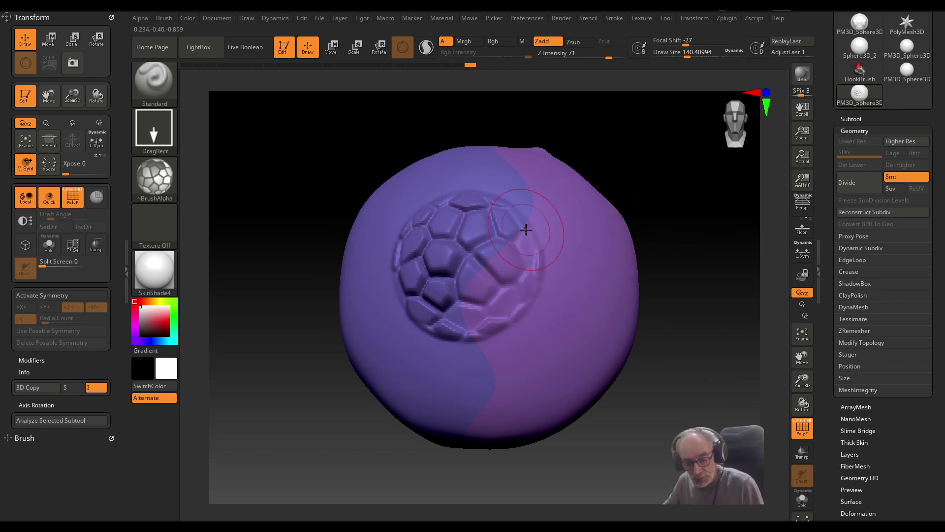
key(s)
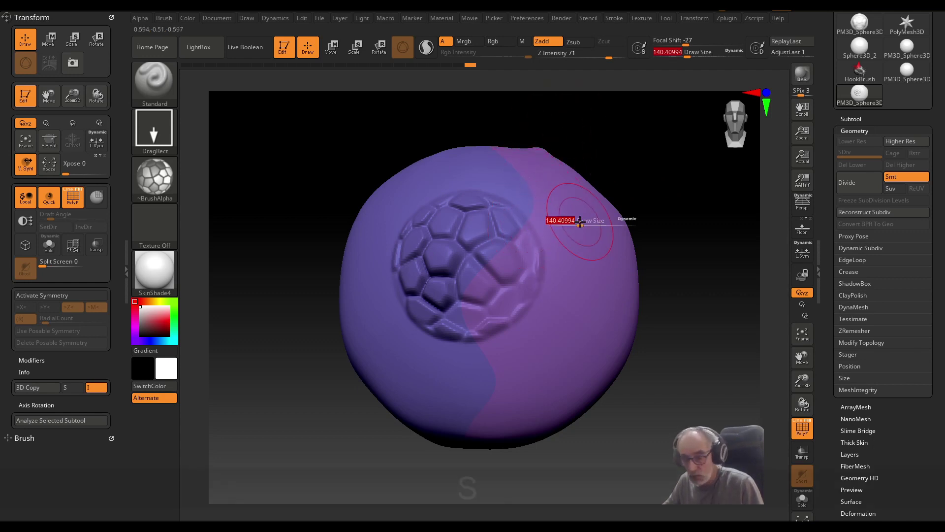
drag(587, 218, 573, 219)
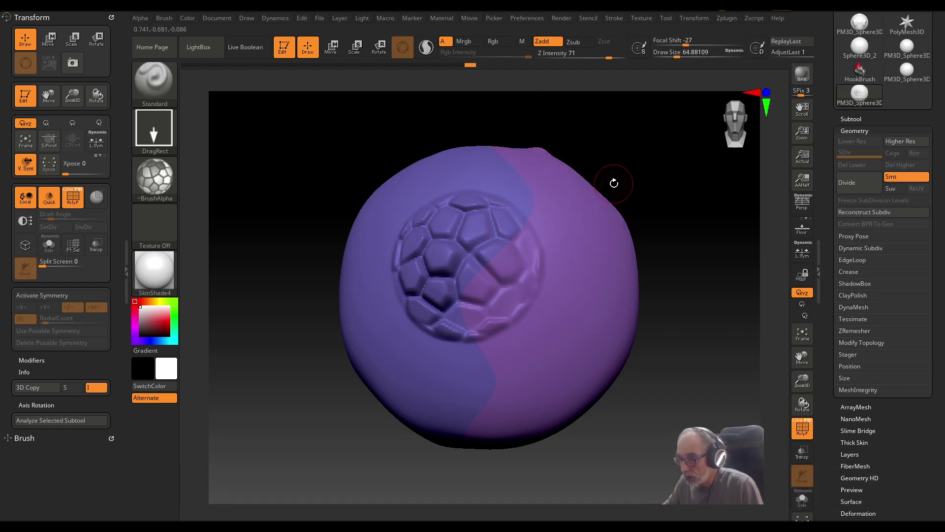
- Isolate the sphere's purple polygroup and turn on double-sided display to reveal its inner surface
ctrl+shift+click(555, 282)
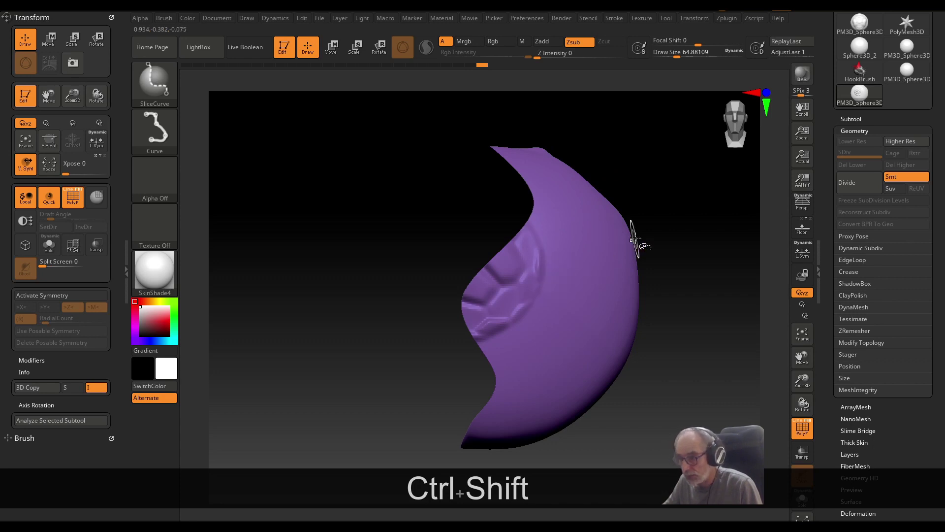
drag(660, 196, 686, 197)
drag(692, 197, 683, 196)
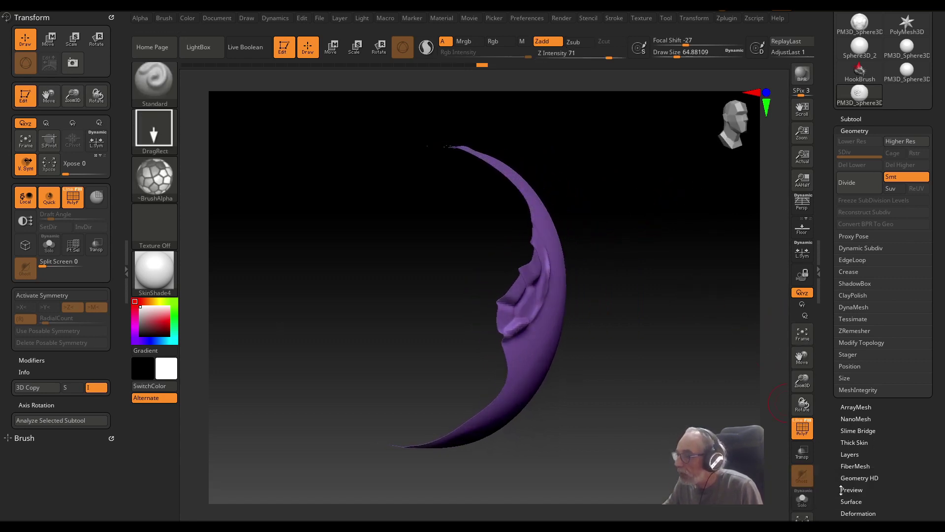
drag(836, 497, 841, 394)
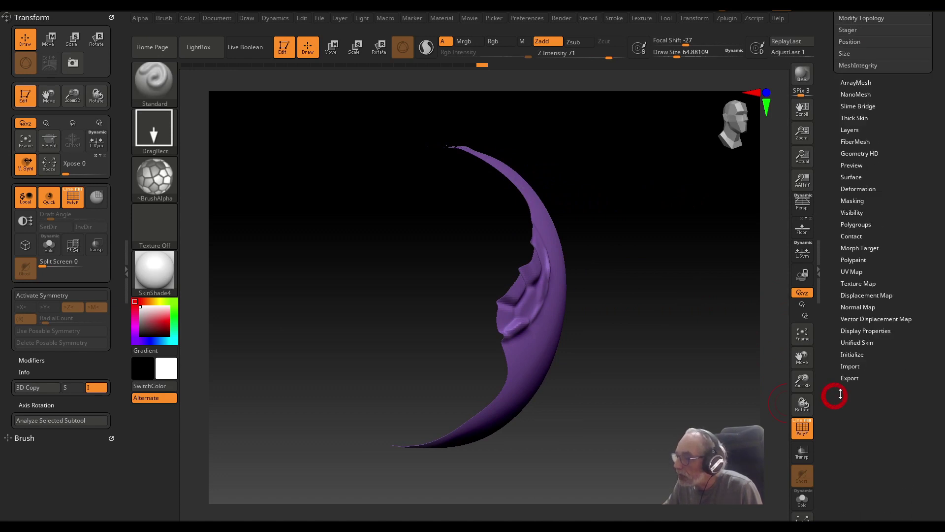
click(862, 332)
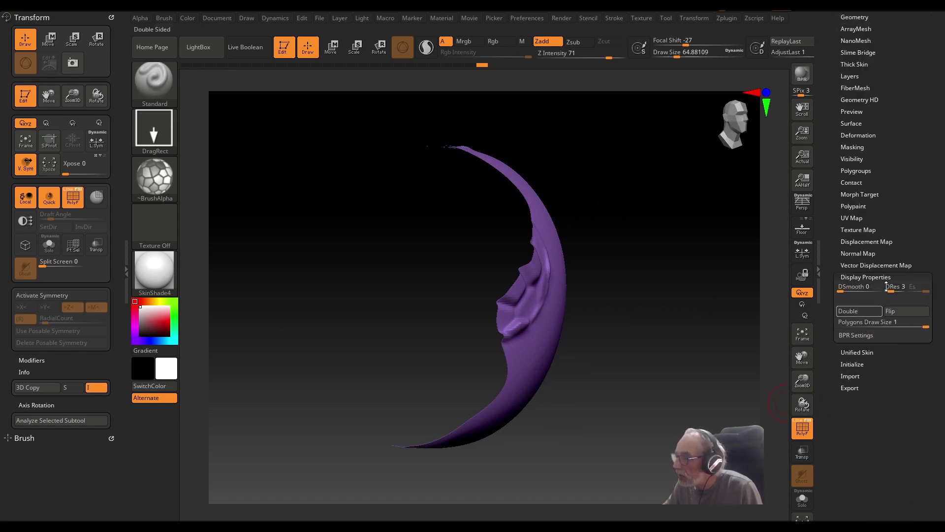
click(857, 311)
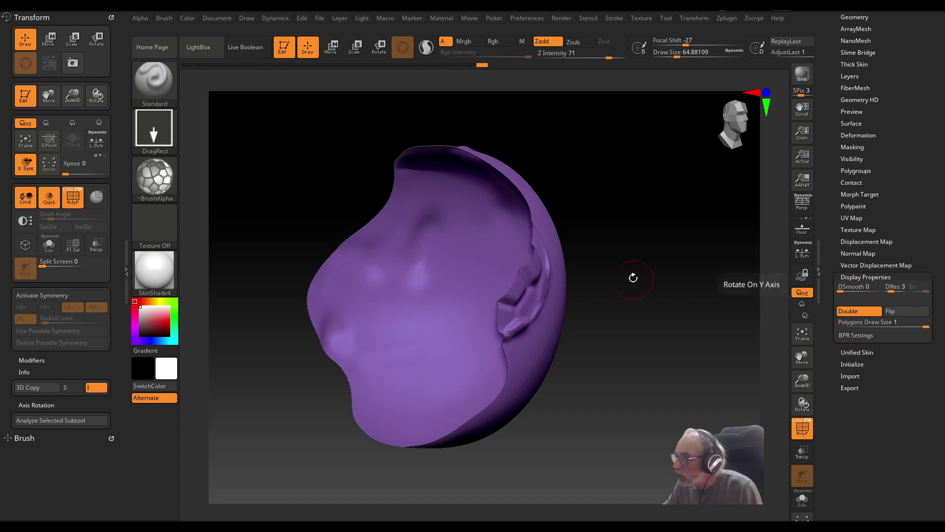
mouse_move(656, 262)
mouse_down()
mouse_move(675, 264)
mouse_move(650, 264)
mouse_move(634, 248)
mouse_up()
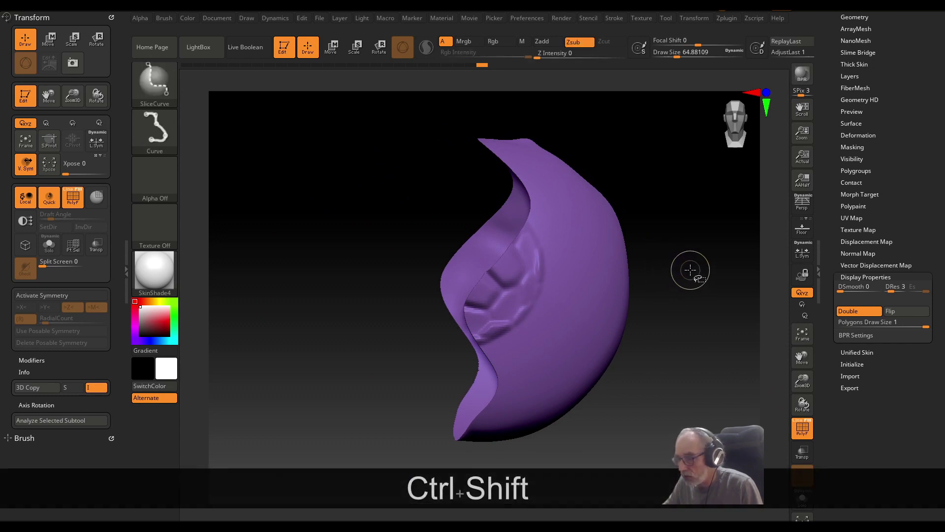
- Show the whole sphere, hide the purple polygroup so only the blue part shows, and restore the whole sphere
ctrl+shift+click(690, 270)
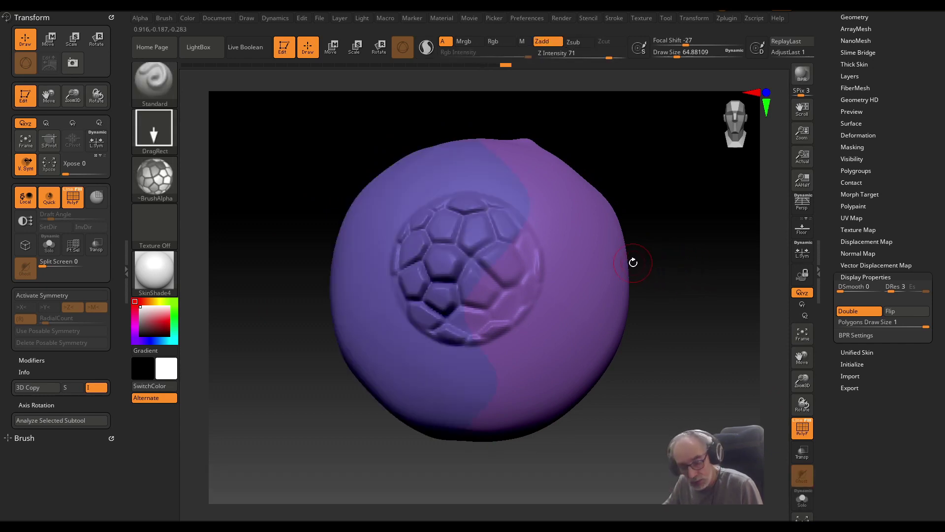
key(ctrl+shift)
key(alt)
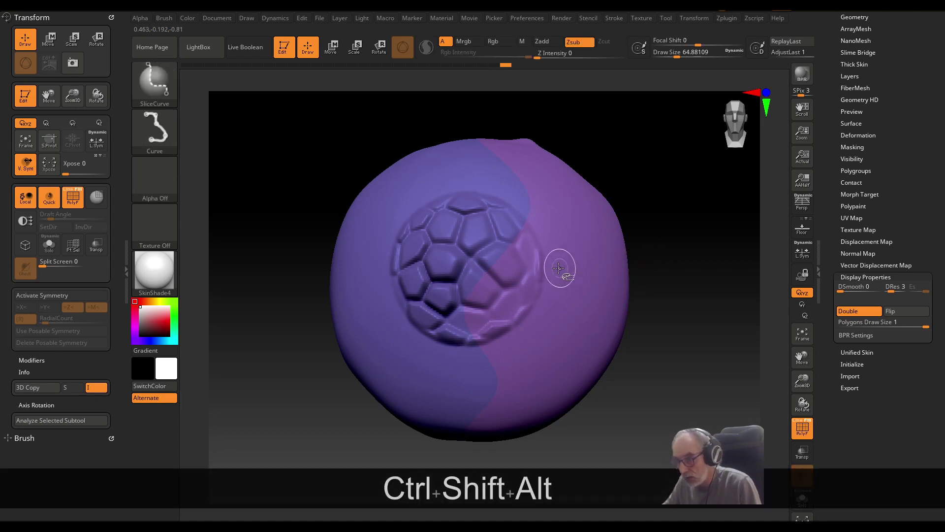
ctrl+alt+shift+click(574, 265)
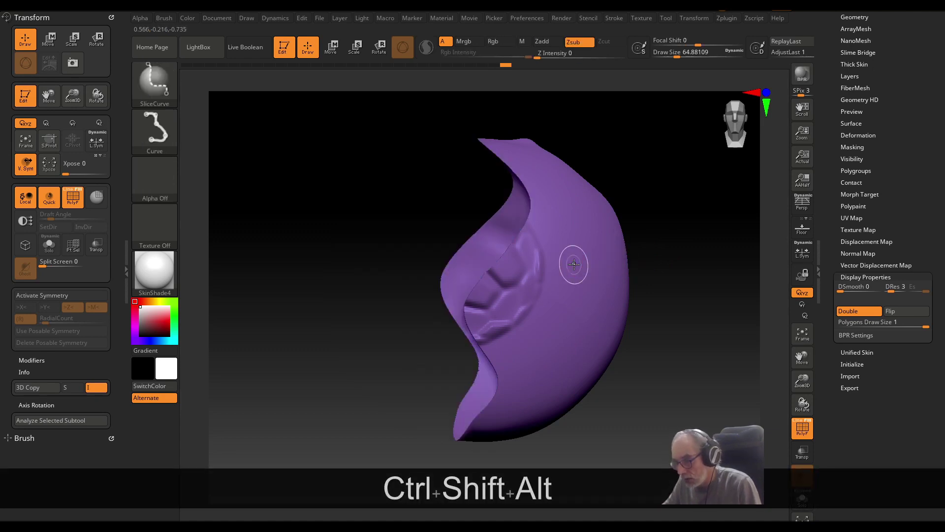
ctrl+alt+shift+click(575, 264)
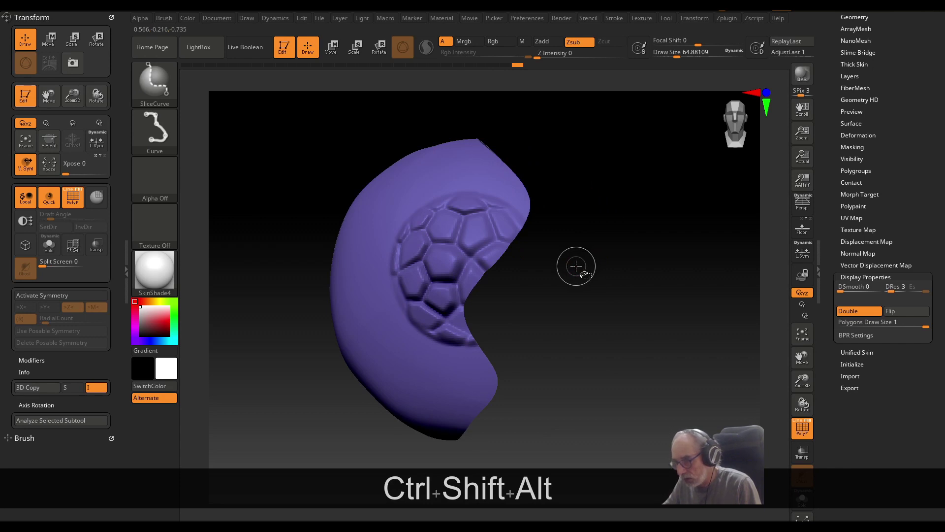
ctrl+shift+click(694, 290)
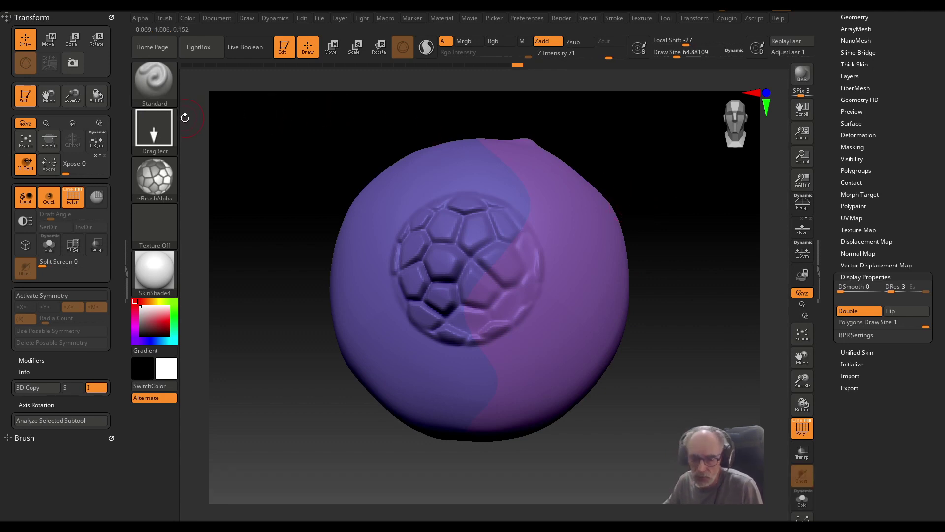
key(ctrl+shift)
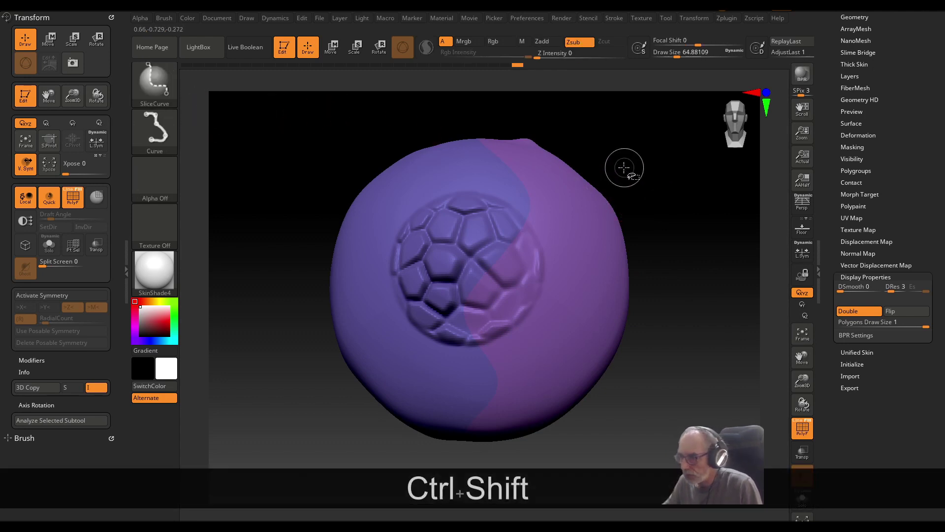
ctrl+shift+drag(601, 179, 576, 247)
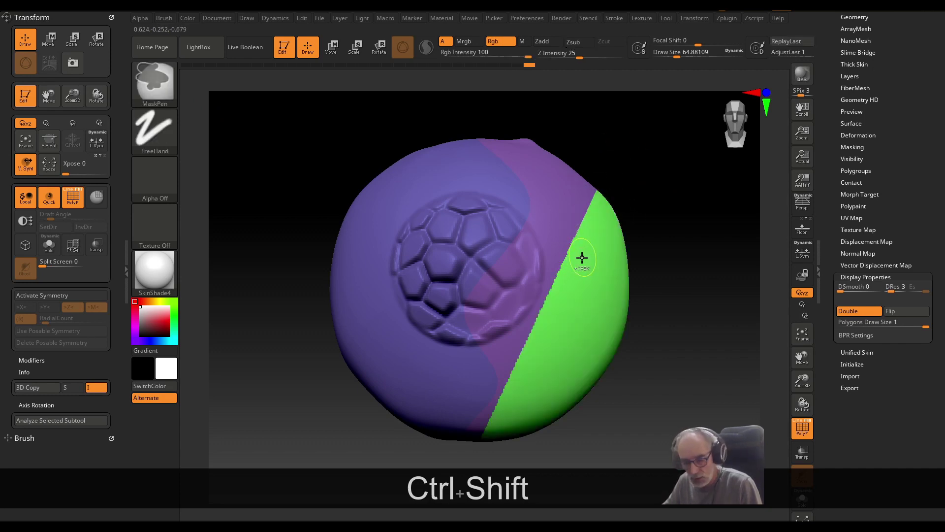
key(ctrl+shift+z)
- Slice the right part of the purple polygroup with a second wavy SliceCurve cut
key(shift)
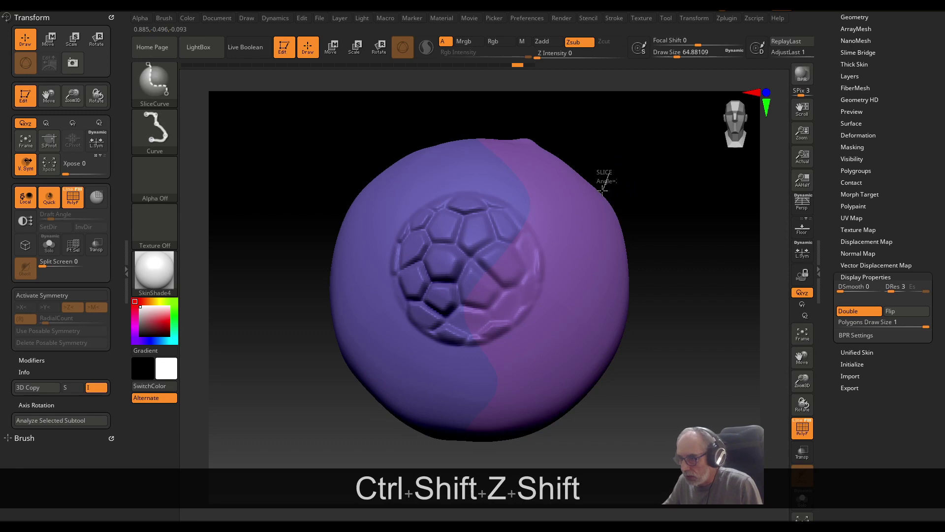
mouse_move(602, 190)
ctrl+shift+mouse_down()
mouse_move(581, 212)
mouse_move(574, 250)
mouse_move(603, 300)
mouse_move(556, 365)
mouse_move(588, 403)
mouse_move(624, 416)
ctrl+shift+mouse_up()
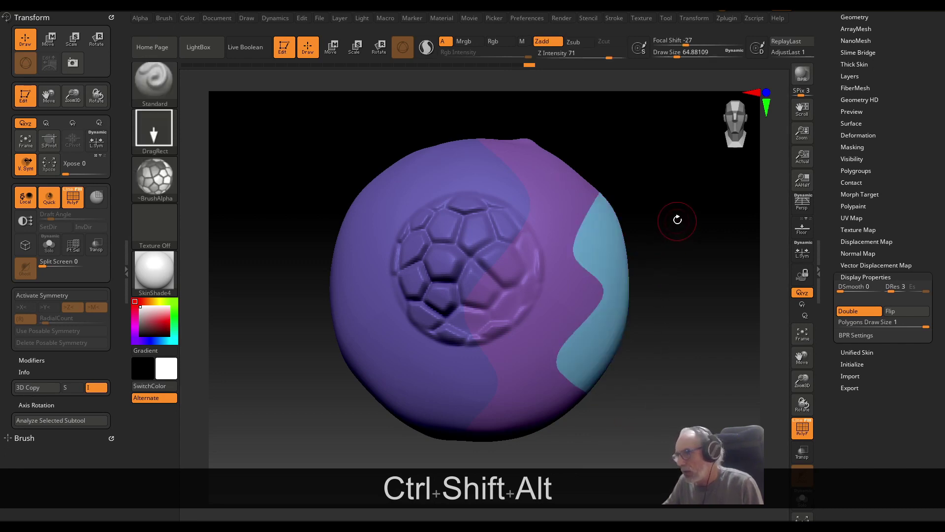
mouse_move(677, 220)
mouse_down()
mouse_move(626, 211)
mouse_move(677, 220)
mouse_up()
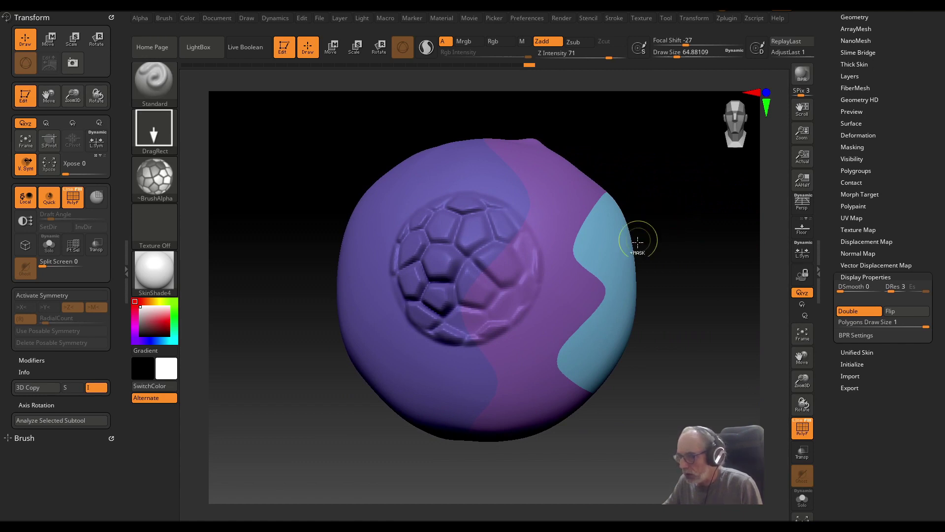
- Isolate the purple middle band between the two wavy slices, show the whole sphere, and isolate the band again
ctrl+shift+click(461, 183)
ctrl+shift+click(559, 148)
ctrl+shift+click(544, 179)
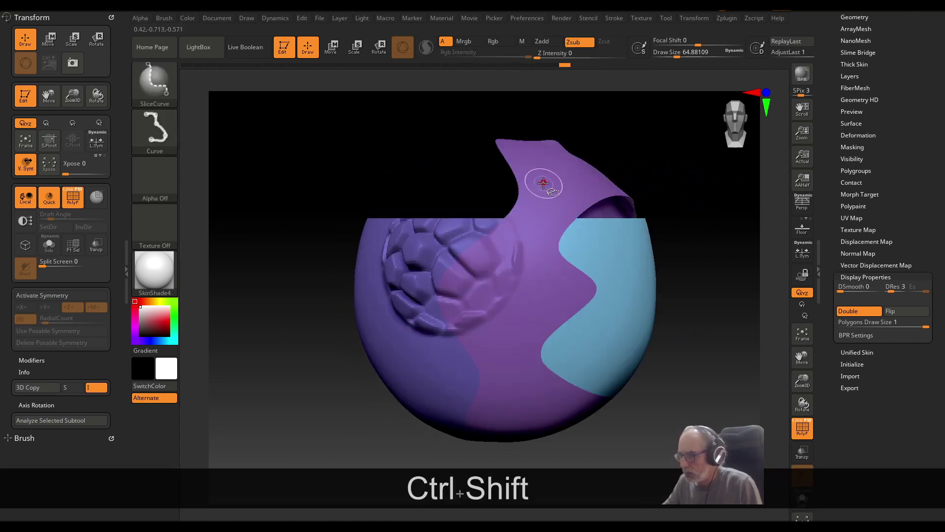
mouse_move(638, 158)
mouse_down()
mouse_move(671, 178)
mouse_move(641, 172)
mouse_move(641, 160)
mouse_move(624, 168)
mouse_move(652, 176)
mouse_up()
ctrl+shift+click(639, 147)
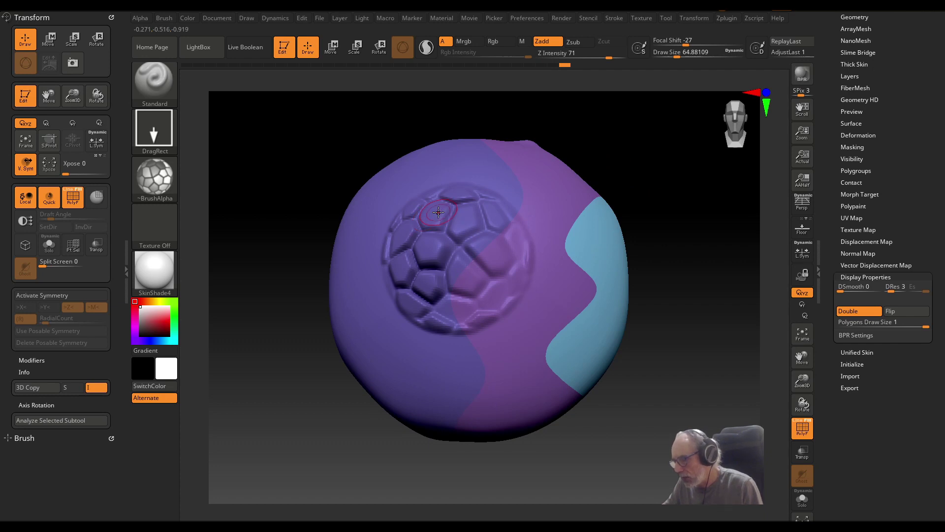
key(ctrl+z)
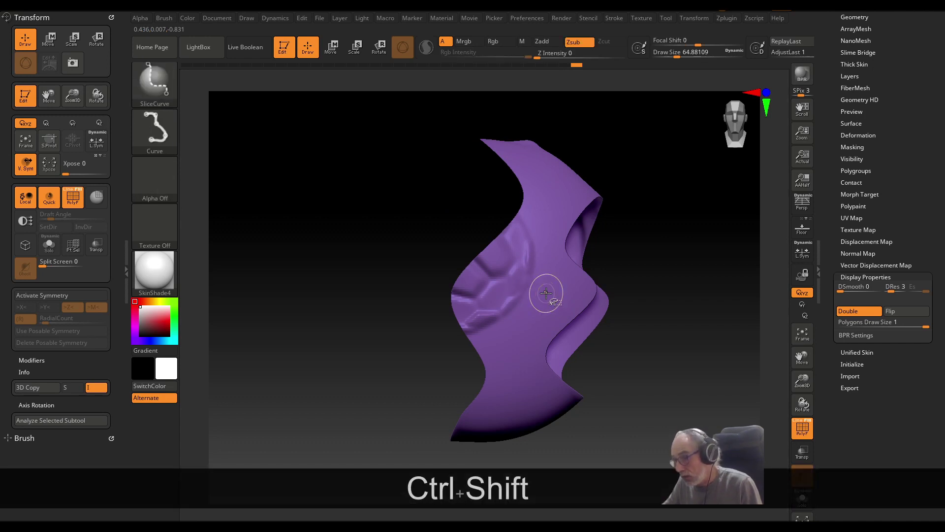
- Hide the purple middle band and combine the two visible outer pieces into one polygroup with GroupVisible
ctrl+shift+click(546, 293)
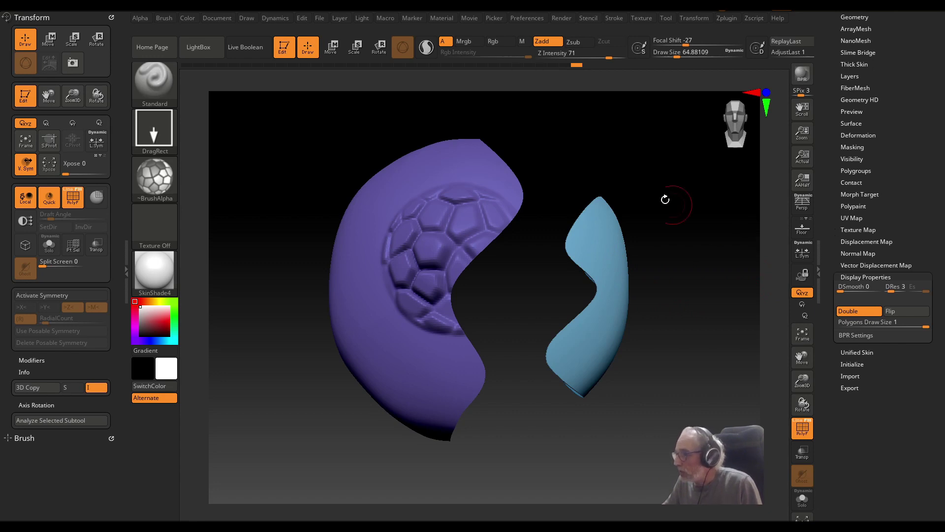
drag(665, 199, 658, 180)
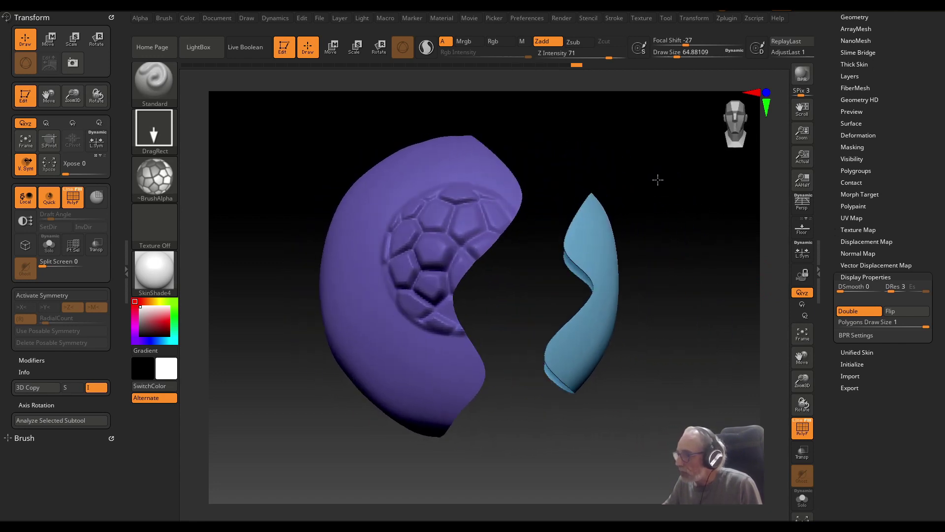
click(658, 180)
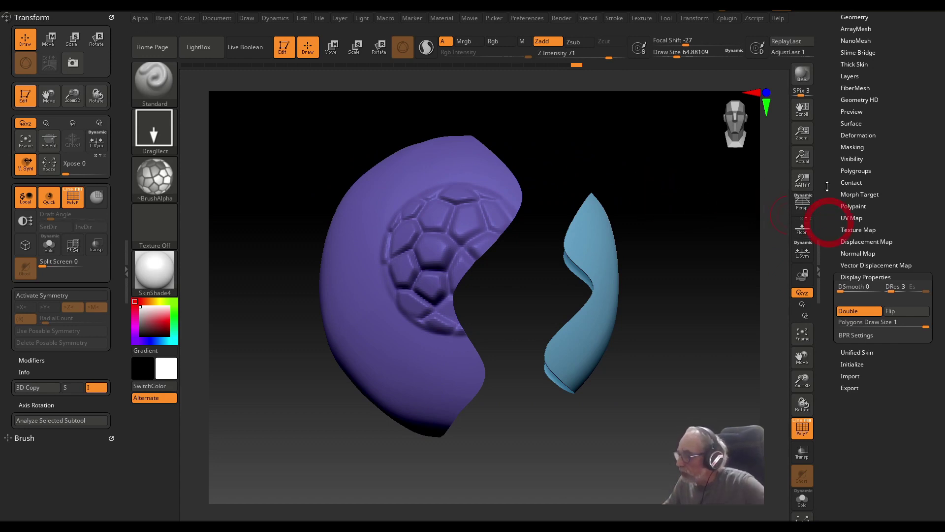
click(851, 171)
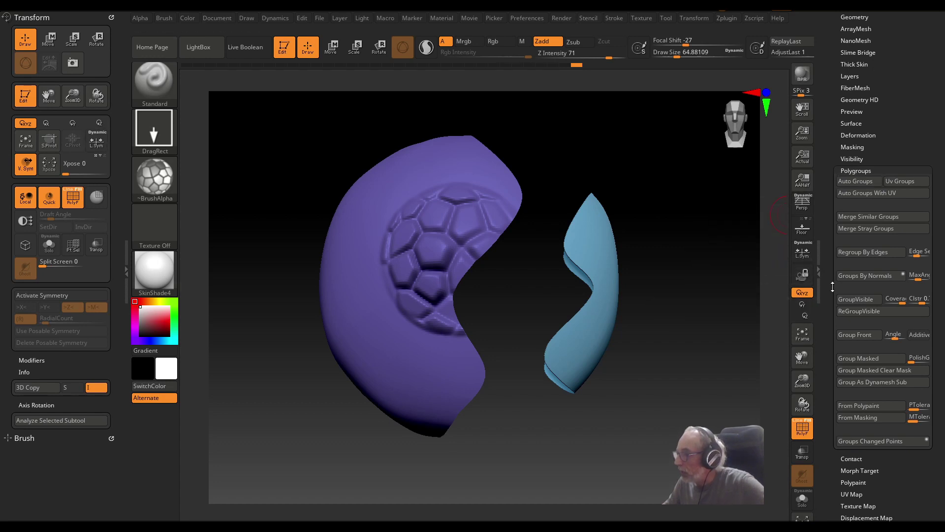
click(863, 298)
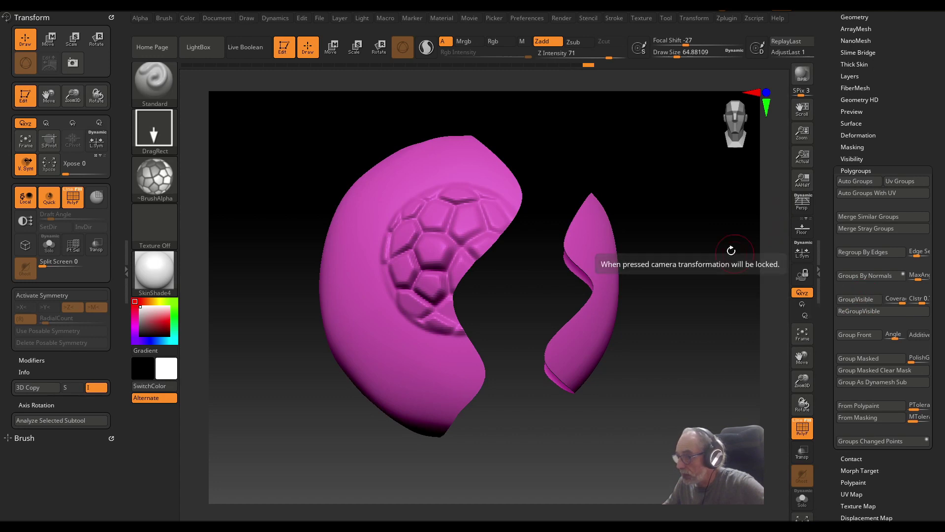
- Look at the two grouped outer pieces from another angle and show the whole sphere again
drag(674, 215, 663, 220)
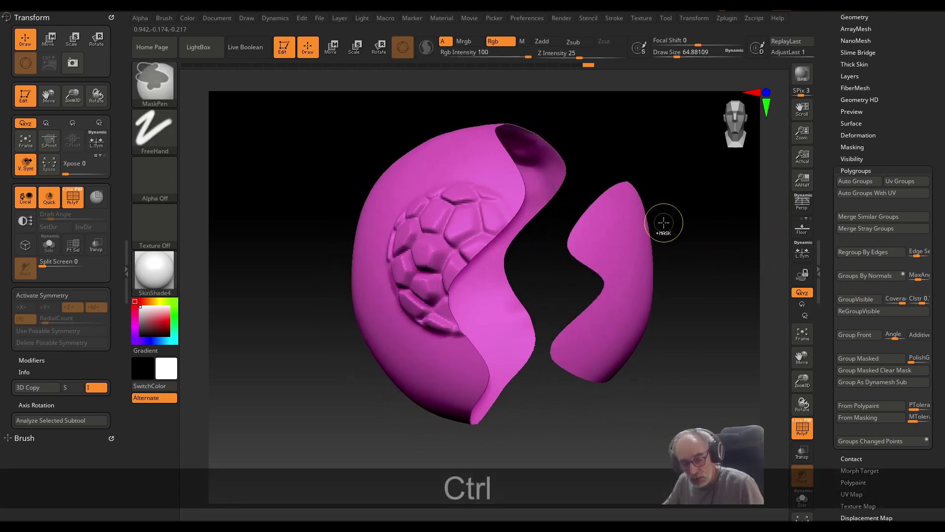
key(ctrl+shift)
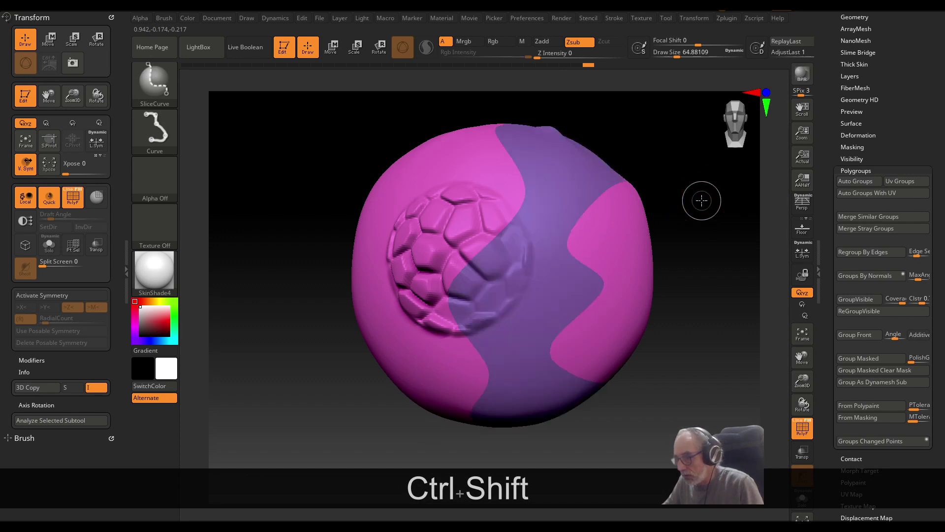
mouse_move(686, 196)
mouse_down()
mouse_move(723, 171)
mouse_move(710, 174)
mouse_up()
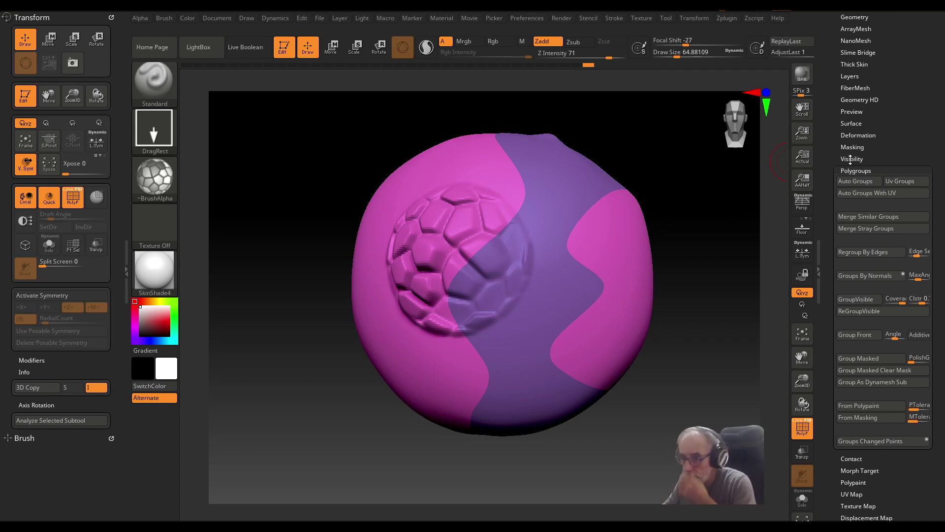
- Try Auto Groups on the whole sphere and undo it
drag(685, 196, 692, 197)
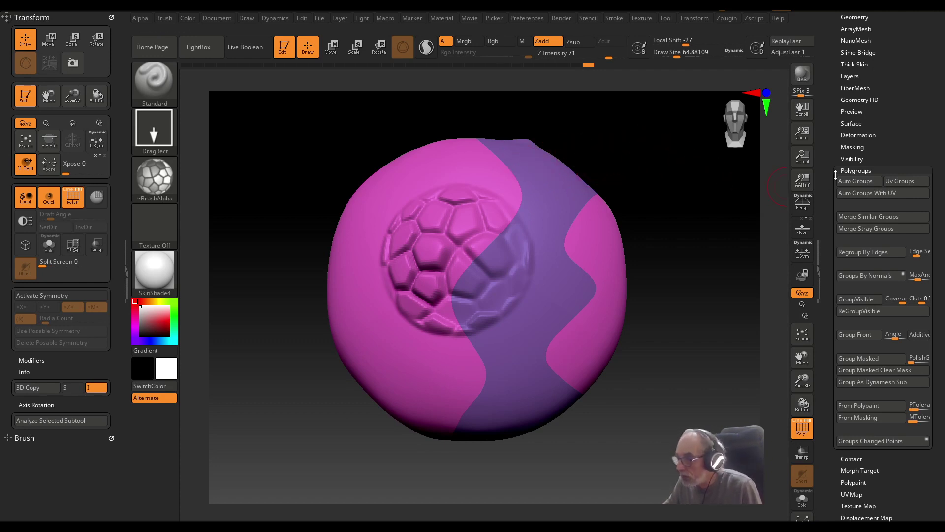
click(861, 182)
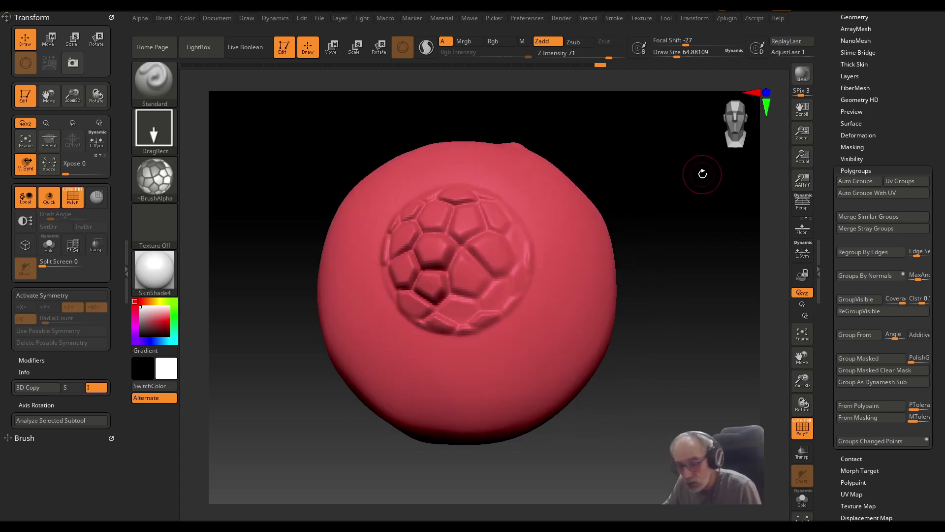
key(ctrl+z)
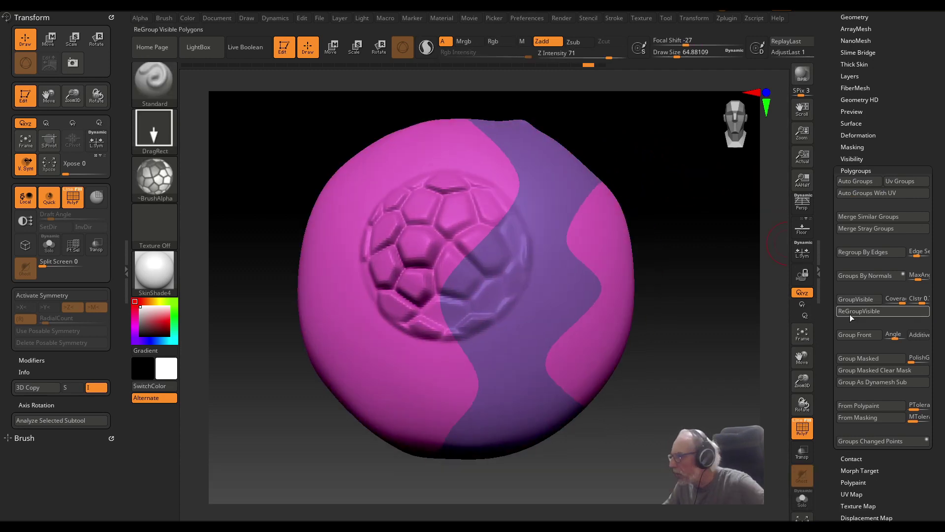
- Reassign the polygroup colours of the whole sphere several times with ReGroupVisible
click(846, 311)
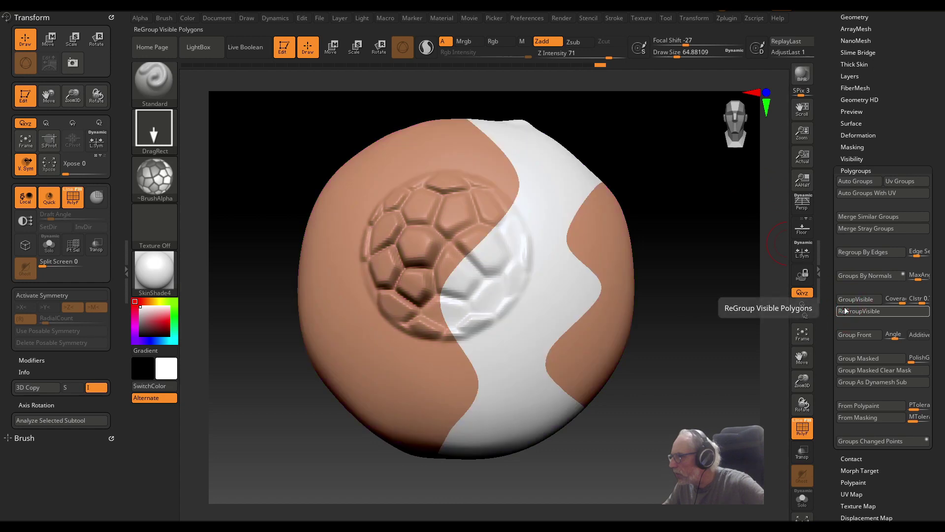
click(862, 312)
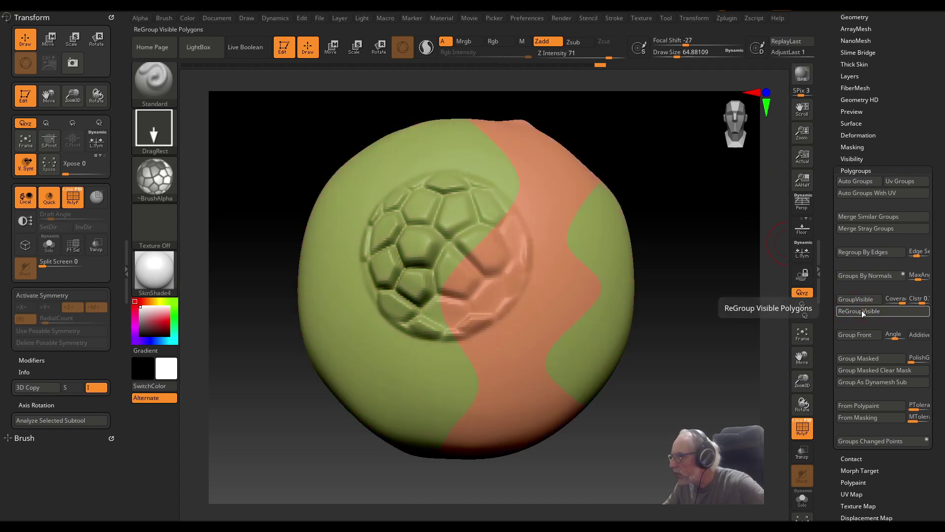
click(863, 312)
click(863, 312)
click(862, 311)
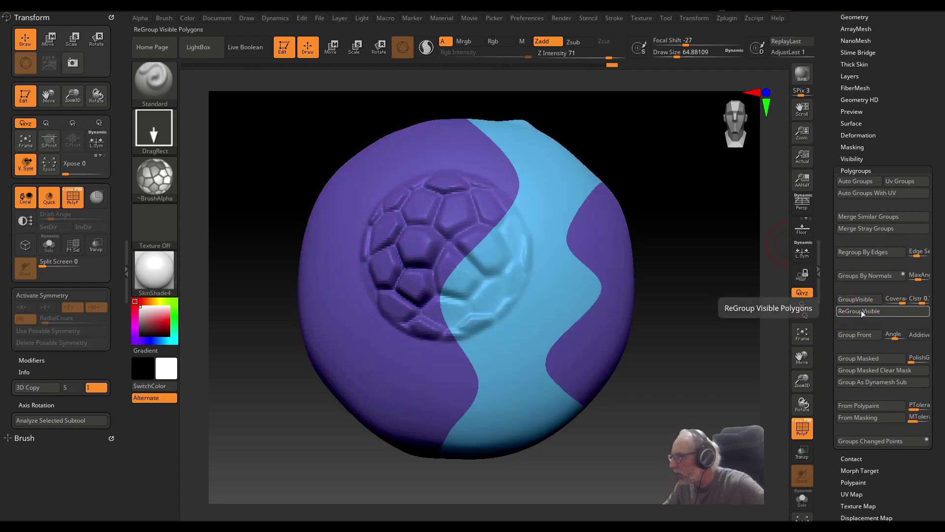
click(863, 312)
click(862, 312)
click(863, 311)
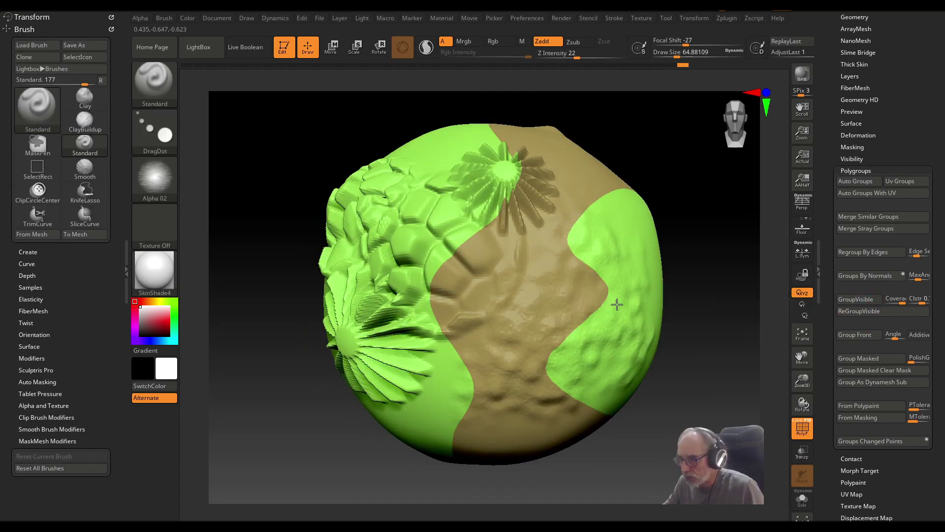
- Give the Standard brush a FreeHand stroke and Z Intensity 57, try winding ridges over the band and right side, and undo them
click(159, 137)
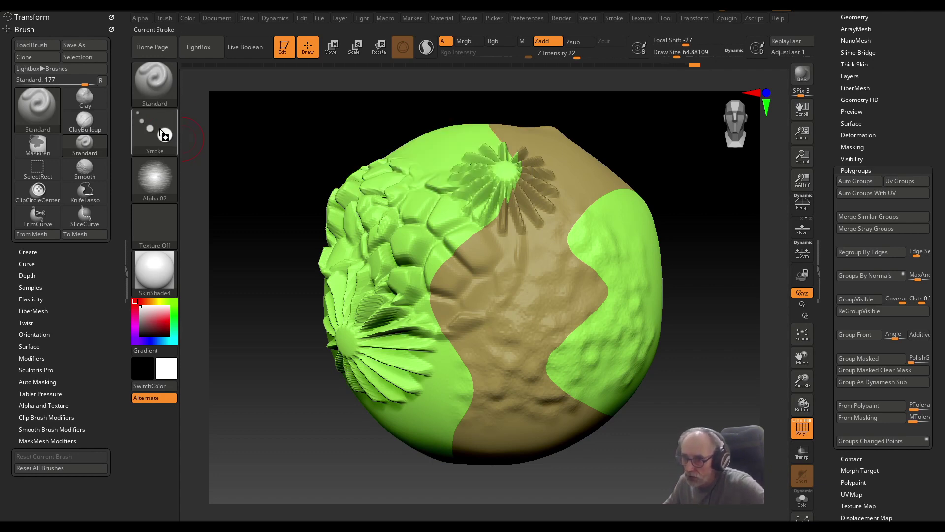
click(161, 132)
click(310, 140)
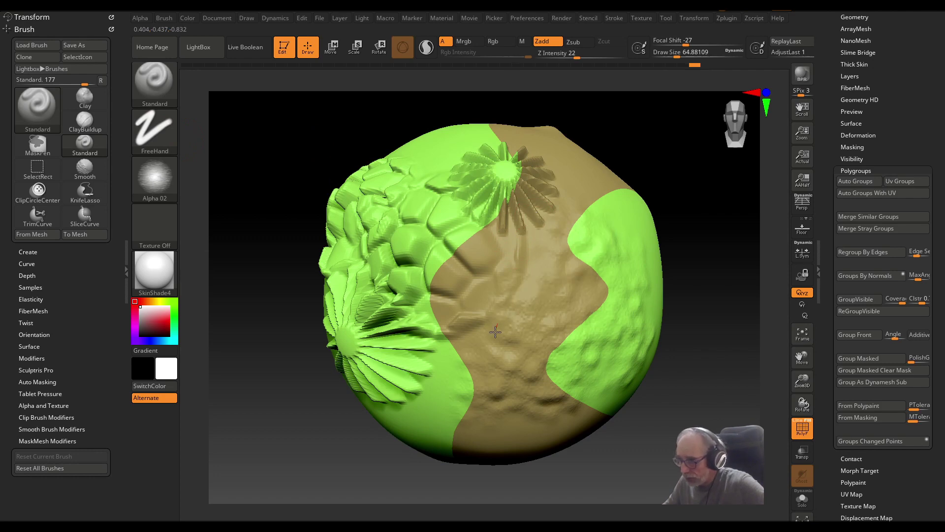
drag(577, 56, 590, 57)
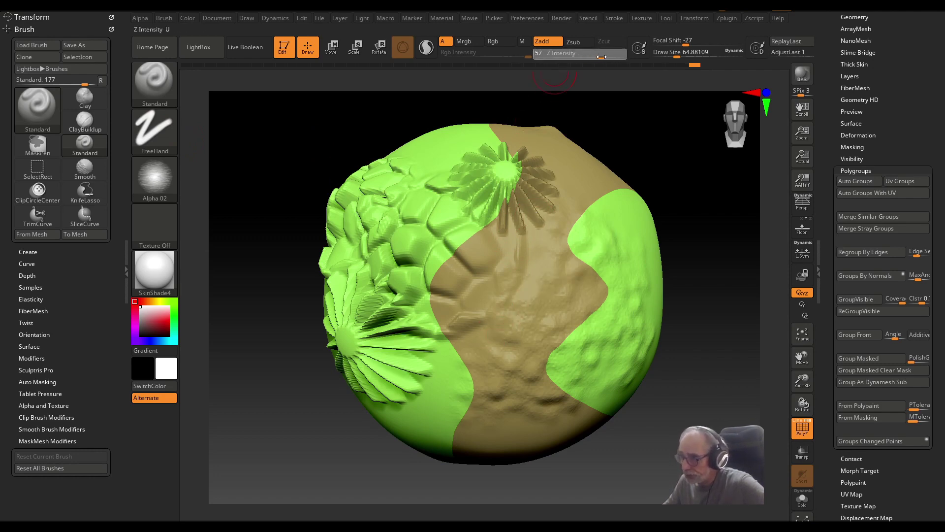
mouse_move(573, 179)
mouse_down()
mouse_move(607, 228)
mouse_move(545, 278)
mouse_move(532, 358)
mouse_move(492, 435)
mouse_move(591, 436)
mouse_move(566, 286)
mouse_move(541, 307)
mouse_up()
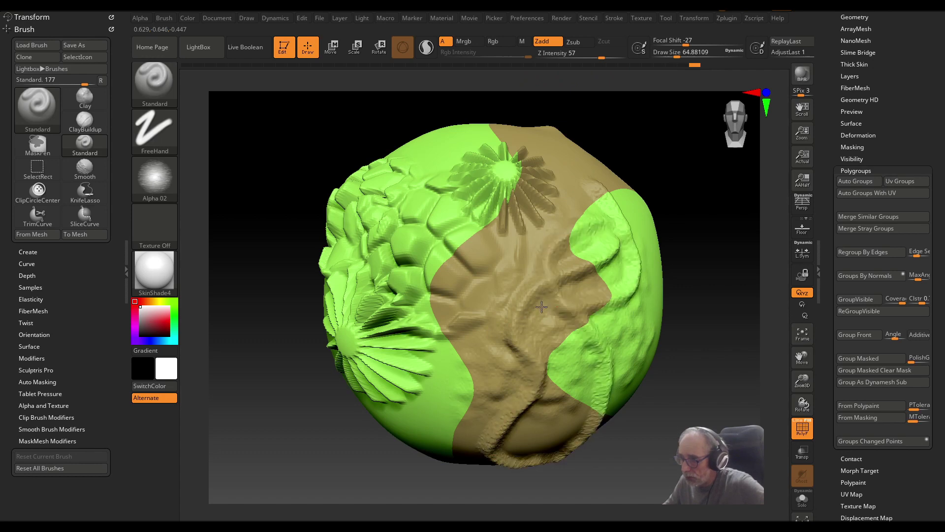
key(ctrl+z)
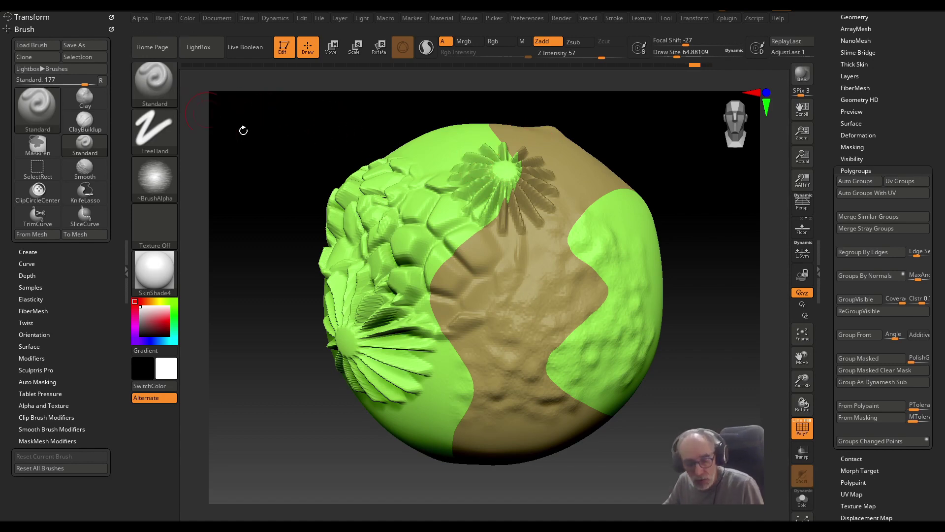
- Smooth the bumps around the tan band and trim areas along both of its edges with the TrimLasso brush
key(shift)
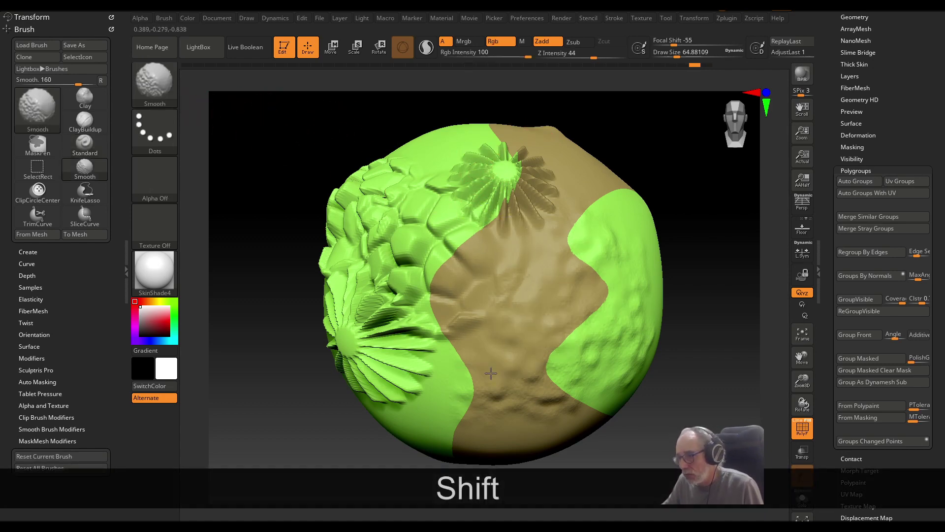
key(ctrl+shift)
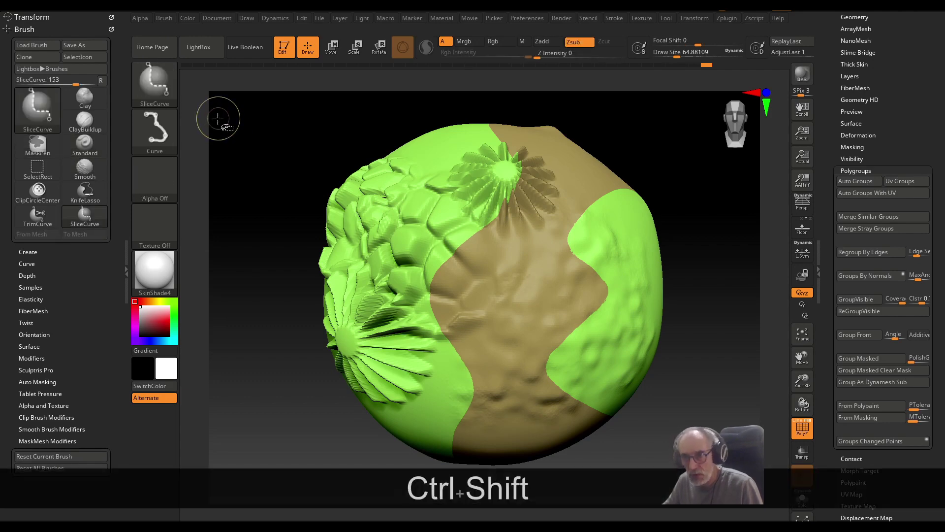
ctrl+shift+click(152, 80)
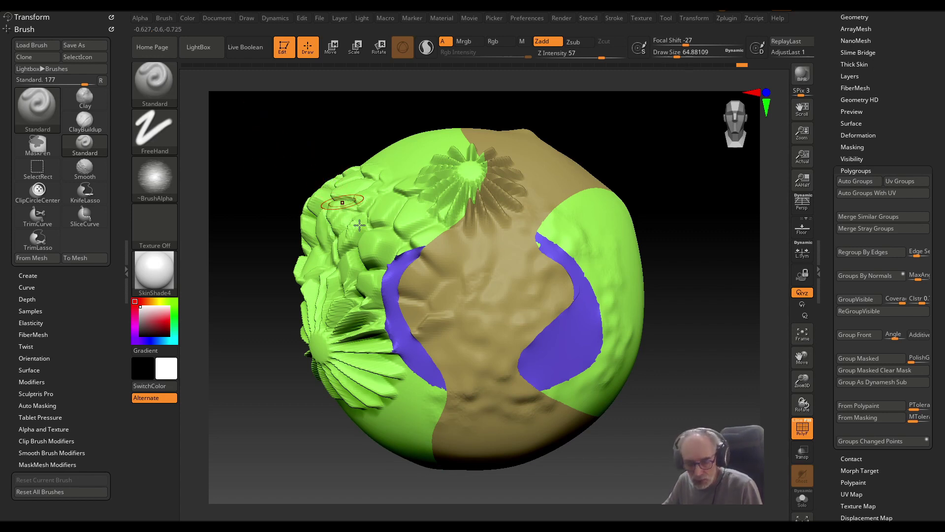
- Paint an oval MaskPen mask in the middle of the tan band and sculpt raised ridges around it
key(ctrl)
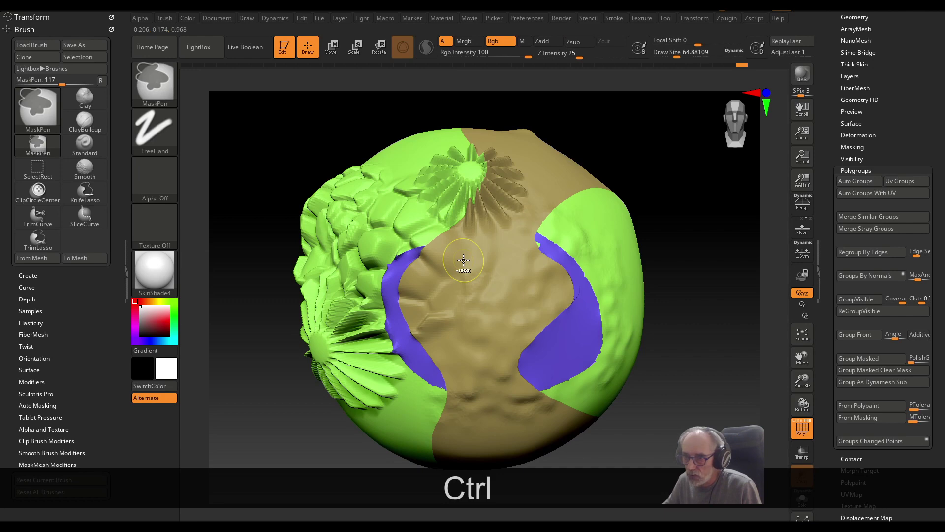
click(144, 86)
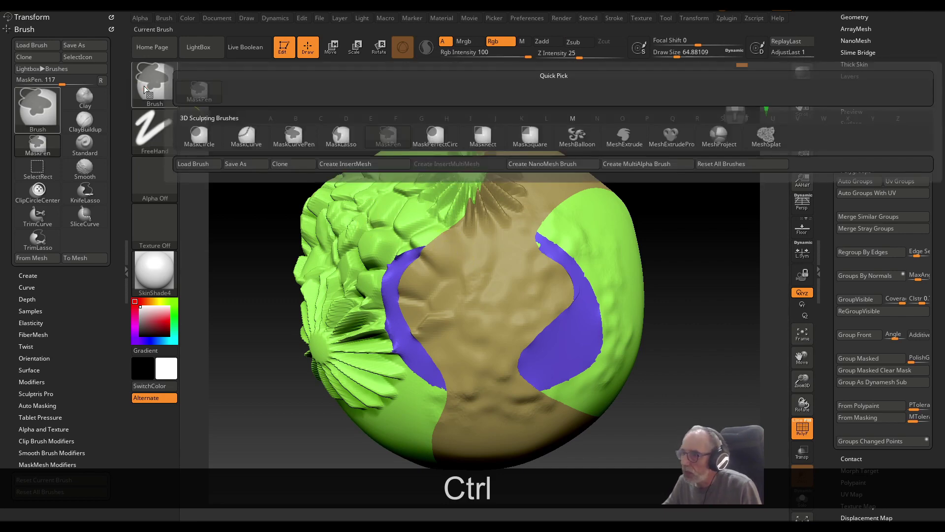
mouse_move(489, 274)
ctrl+mouse_down()
mouse_move(495, 297)
mouse_move(527, 275)
mouse_move(532, 315)
mouse_move(436, 296)
mouse_move(541, 293)
mouse_move(465, 322)
ctrl+mouse_up()
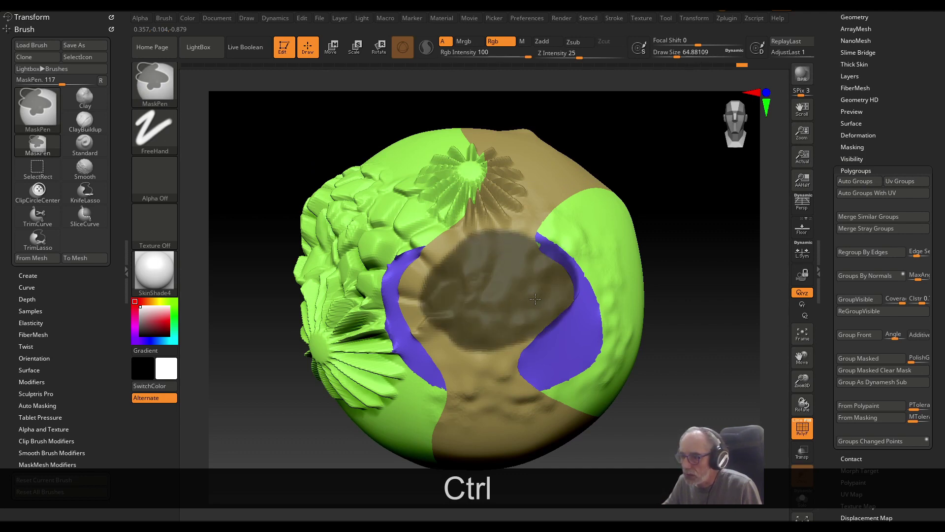
ctrl+drag(535, 299, 527, 298)
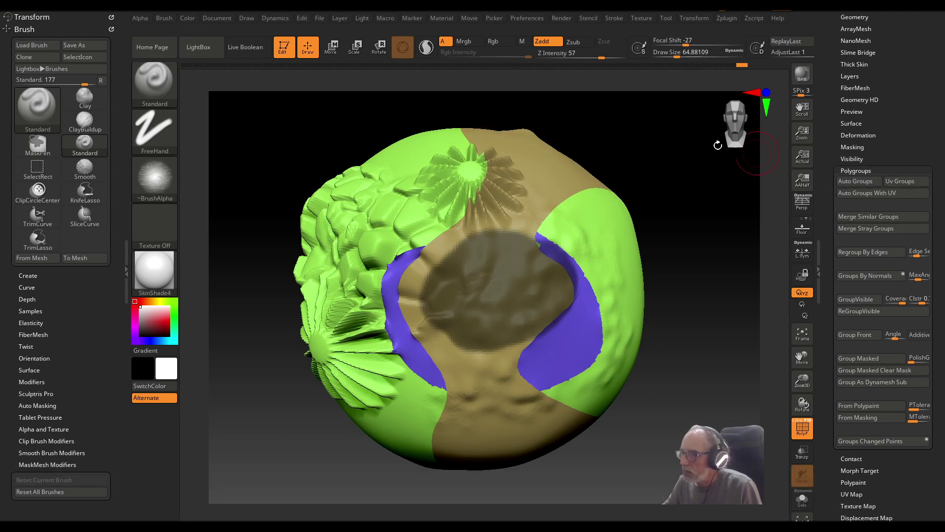
mouse_move(457, 224)
mouse_down()
mouse_move(391, 303)
mouse_move(430, 350)
mouse_move(492, 315)
mouse_move(537, 344)
mouse_move(610, 259)
mouse_move(556, 227)
mouse_move(467, 248)
mouse_move(456, 222)
mouse_move(564, 238)
mouse_up()
- Erase a round area at the centre of the mask, then sculpt it outward and build up the ridges around the mask
key(ctrl)
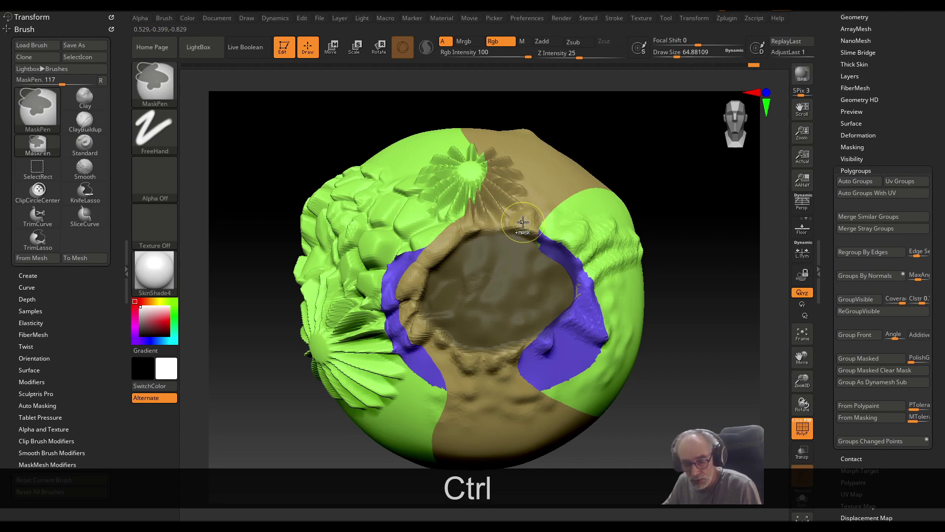
key(ctrl+alt)
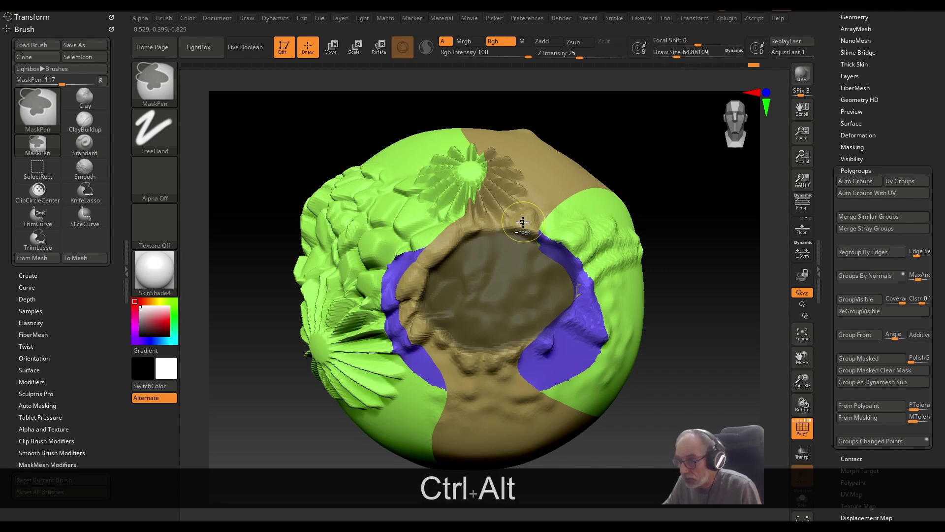
mouse_move(507, 268)
ctrl+alt+mouse_down()
mouse_move(491, 297)
mouse_move(512, 296)
ctrl+alt+mouse_up()
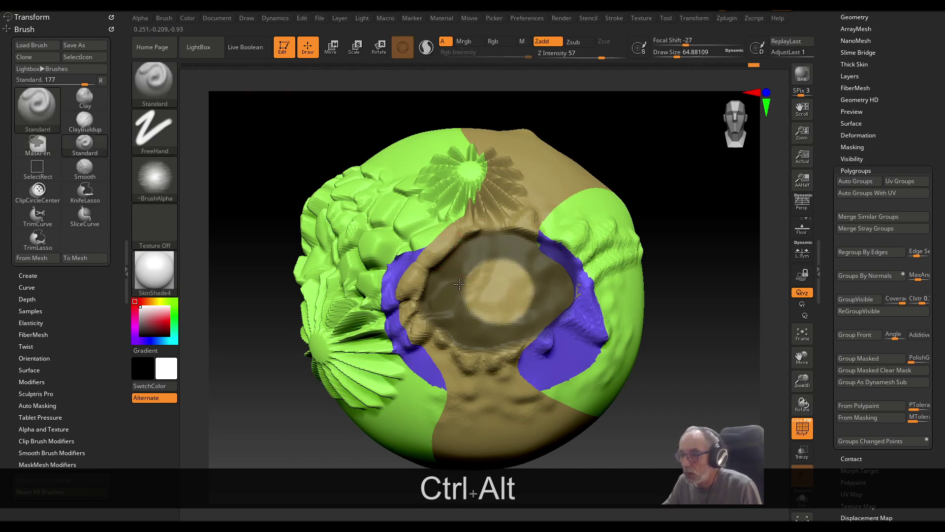
mouse_move(459, 284)
mouse_down()
mouse_move(497, 305)
mouse_move(492, 275)
mouse_move(522, 315)
mouse_move(471, 292)
mouse_move(507, 305)
mouse_move(512, 279)
mouse_up()
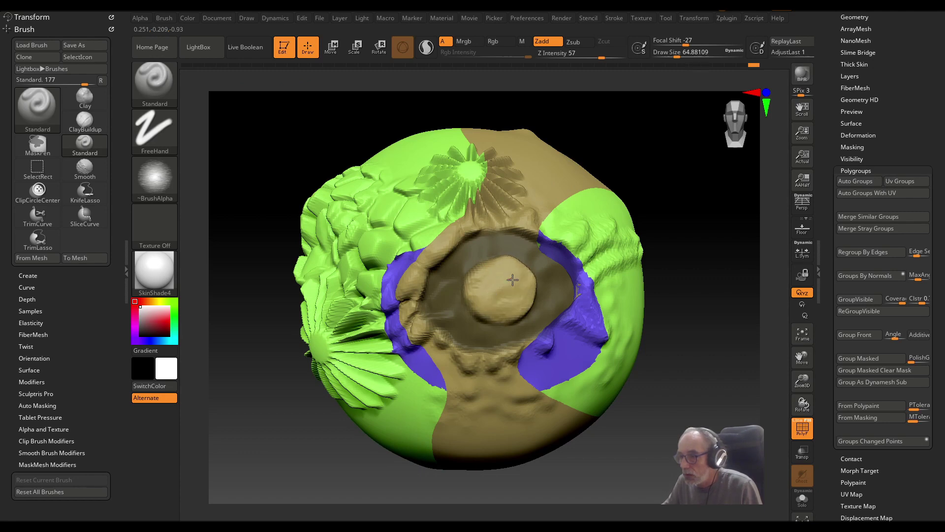
mouse_move(583, 291)
mouse_down()
mouse_move(541, 347)
mouse_move(382, 339)
mouse_move(455, 347)
mouse_up()
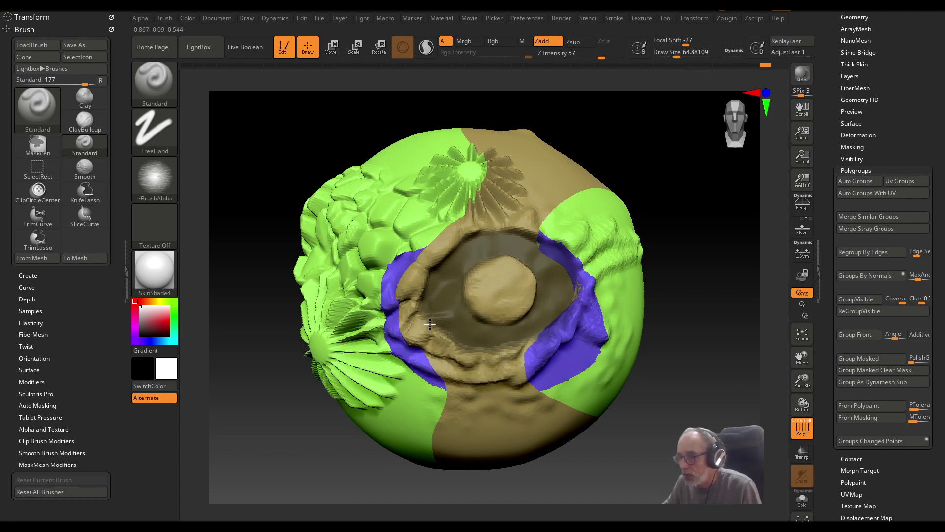
- Set the brush's Z Intensity to 36 and enlarge the unmasked parts of the sphere with the Size deformation
drag(579, 56, 591, 55)
click(851, 159)
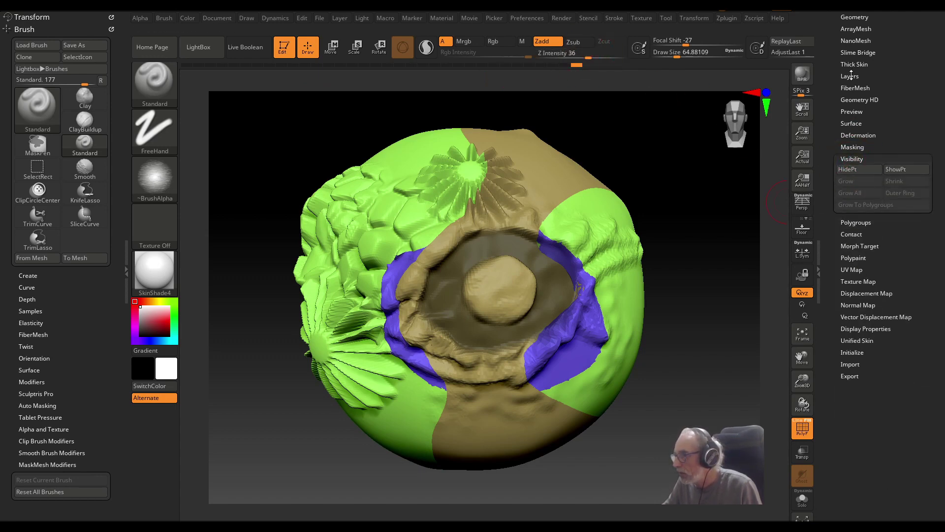
click(850, 137)
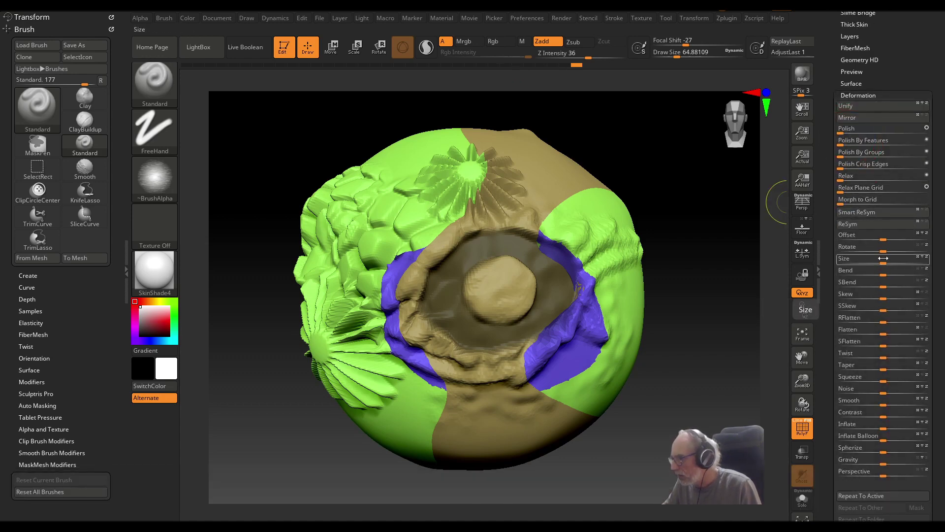
drag(886, 259, 895, 257)
drag(783, 222, 718, 219)
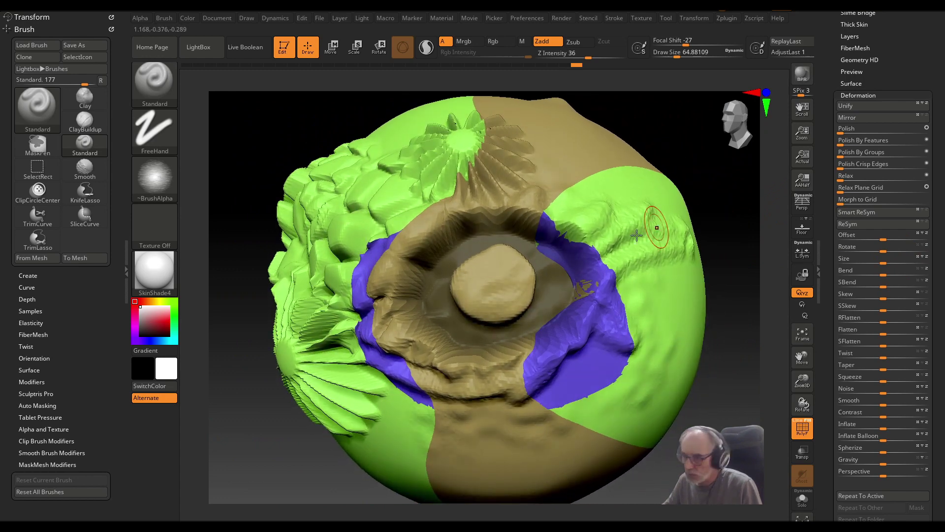
- Smooth and sculpt further raised ridges above the central crater, across the tan band and the neighbouring green area
shift+drag(480, 217, 460, 219)
shift+drag(460, 219, 435, 232)
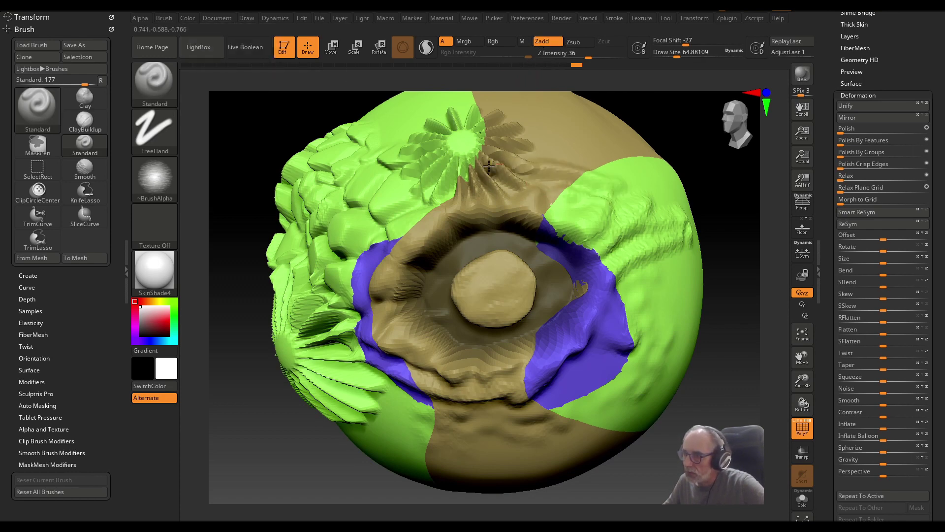
drag(489, 166, 590, 167)
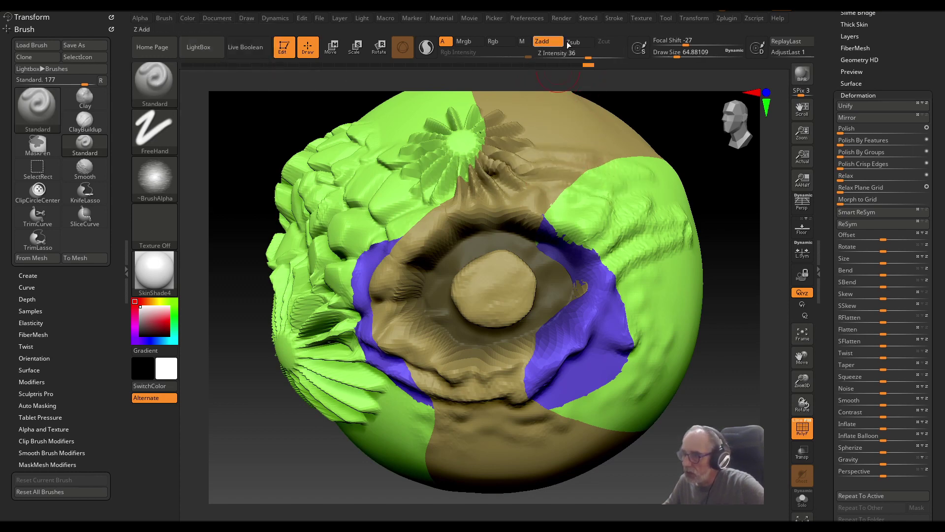
- Turn off sculpting, switch the Standard brush to material-only painting and select the Aluminum material
click(573, 43)
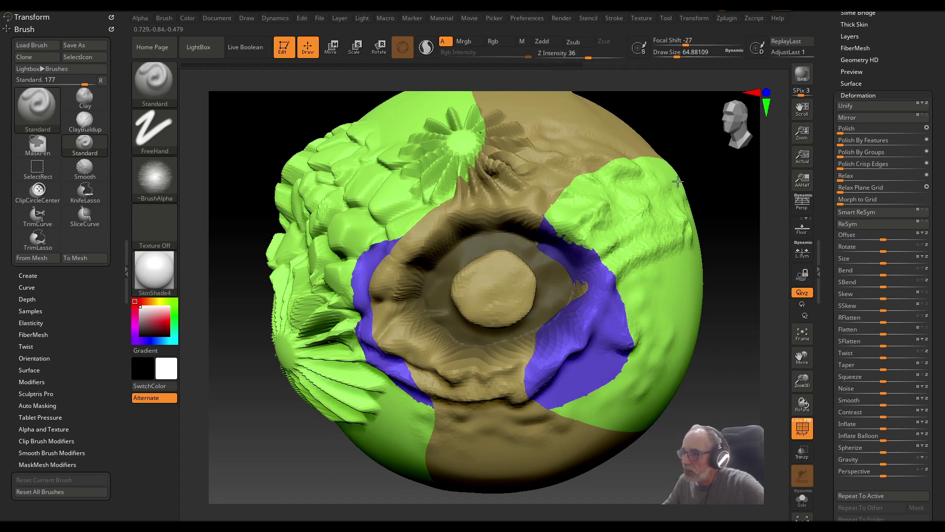
click(525, 42)
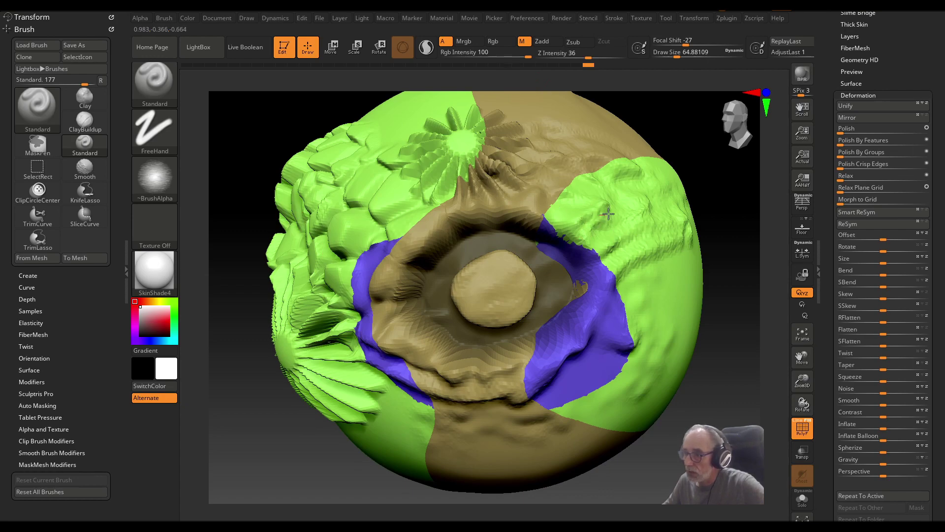
click(161, 270)
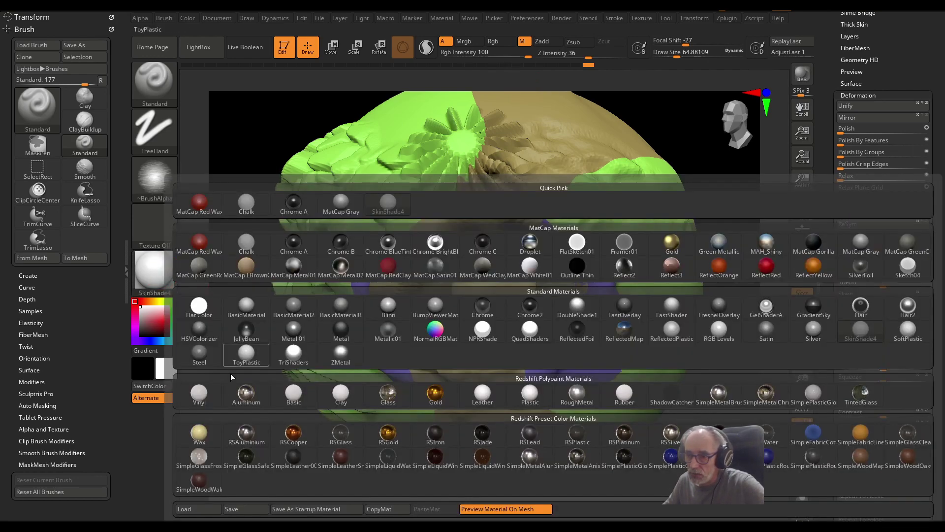
click(255, 396)
click(223, 435)
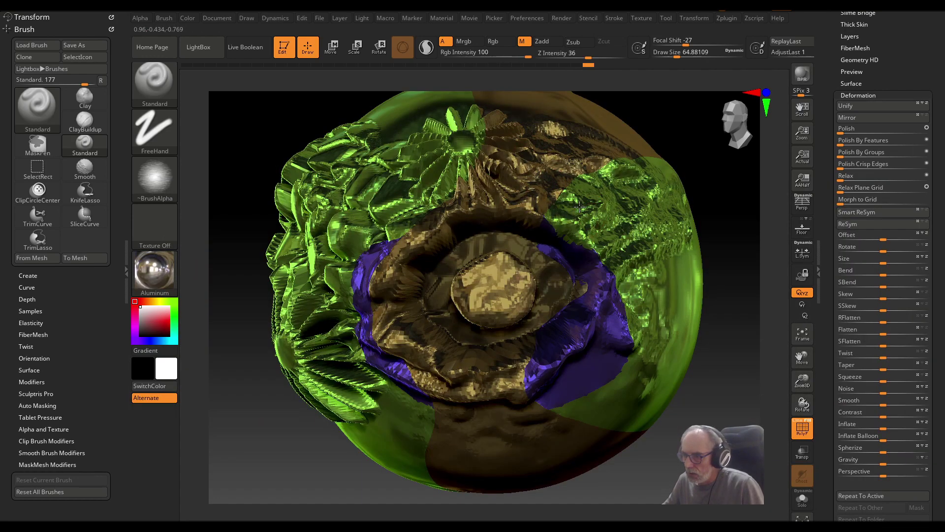
- Paint Aluminum over the ridges above the crater and the top of the central bump, with SkinShade4 on the unpainted surface
click(155, 270)
click(256, 396)
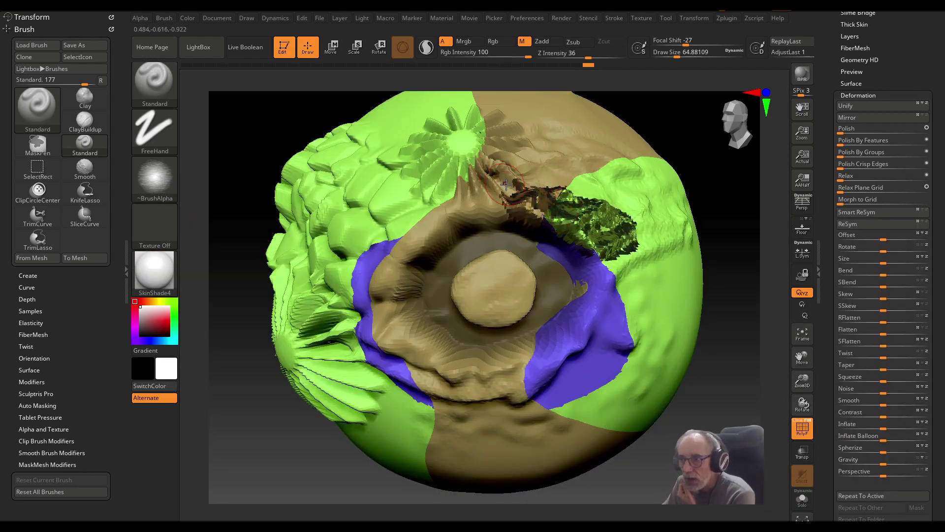
drag(499, 198, 504, 195)
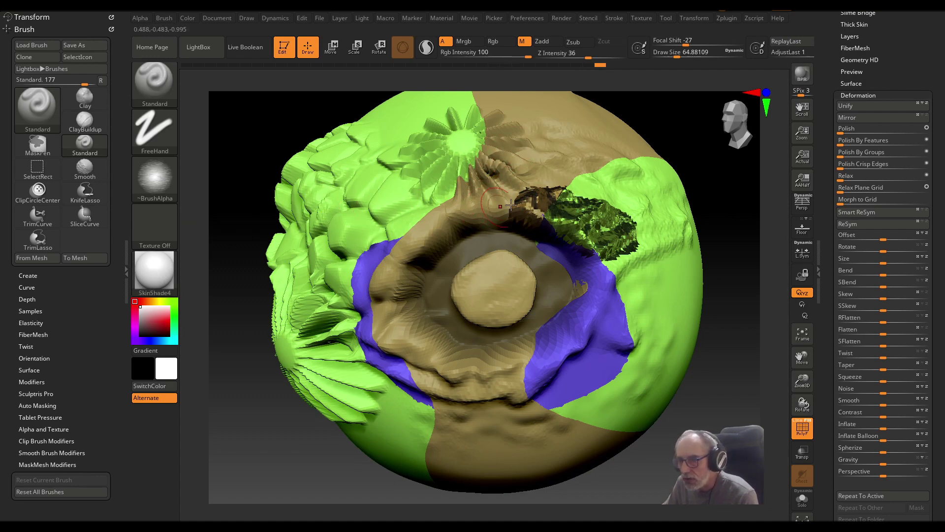
mouse_move(500, 206)
mouse_down()
mouse_move(536, 195)
mouse_move(600, 221)
mouse_move(562, 266)
mouse_up()
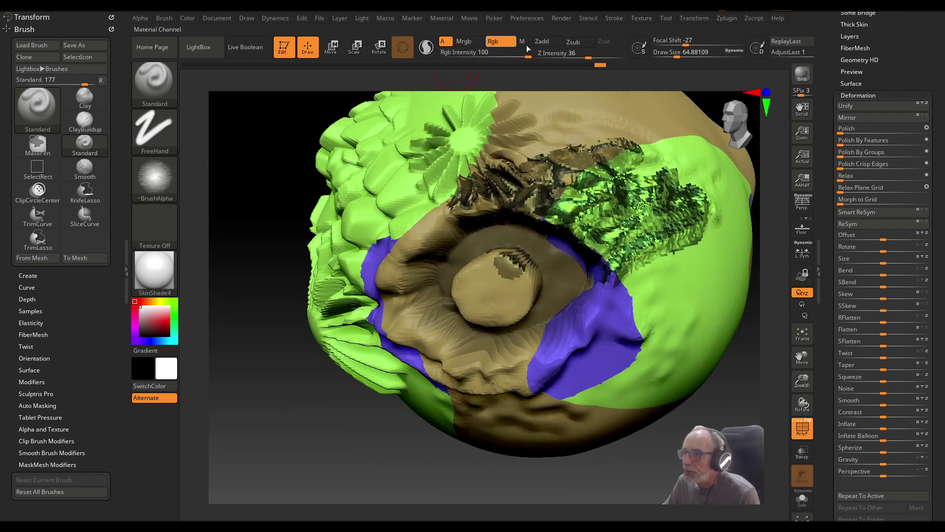
- Switch to Rgb-only painting, paint cyan (R 0, G 199, B 255) around the crater and turn off the polyframe display
click(497, 42)
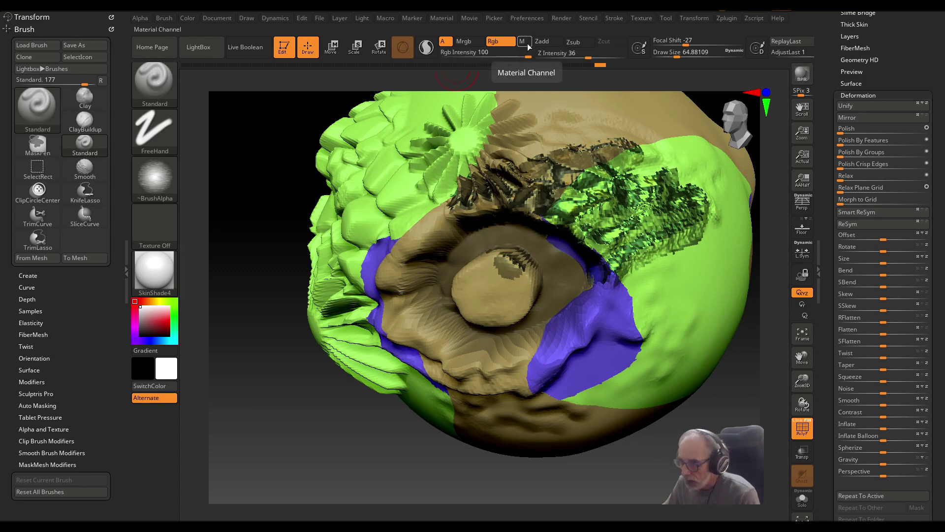
click(159, 276)
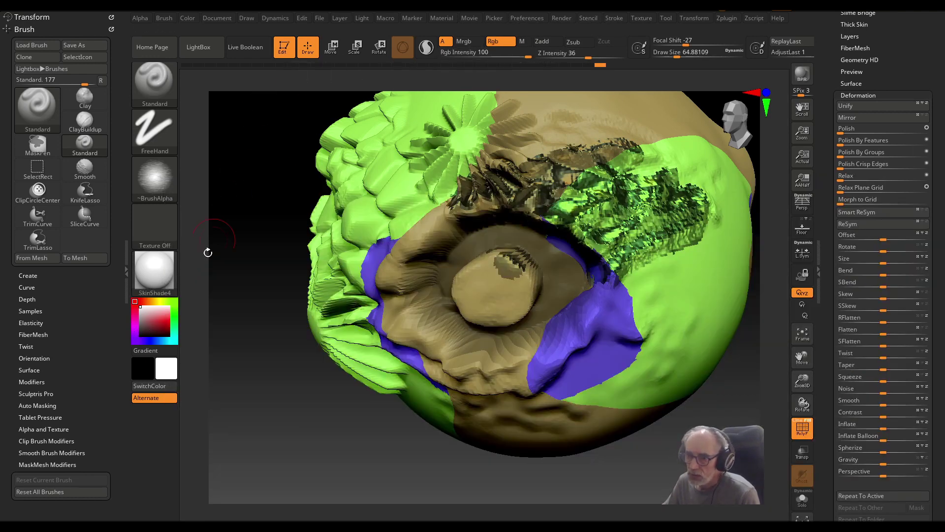
click(165, 340)
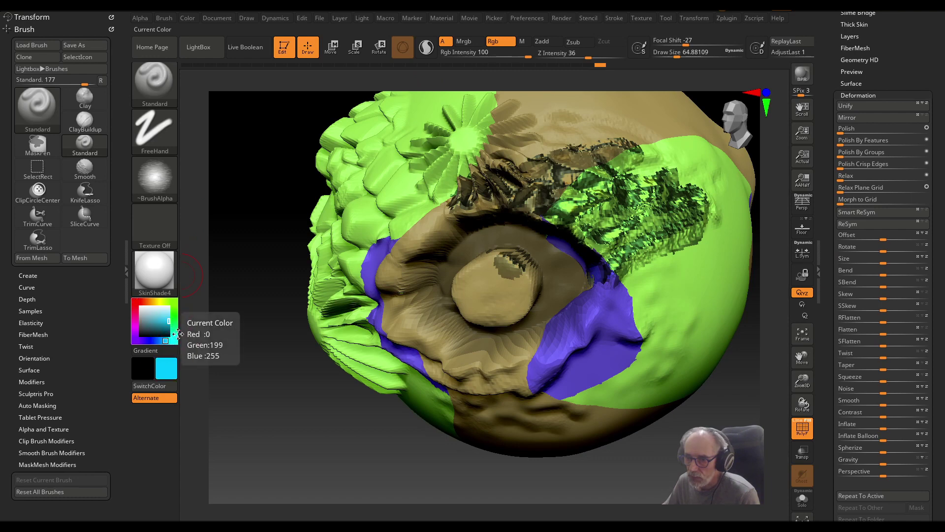
mouse_move(527, 207)
mouse_down()
mouse_move(640, 177)
mouse_move(719, 295)
mouse_move(668, 260)
mouse_up()
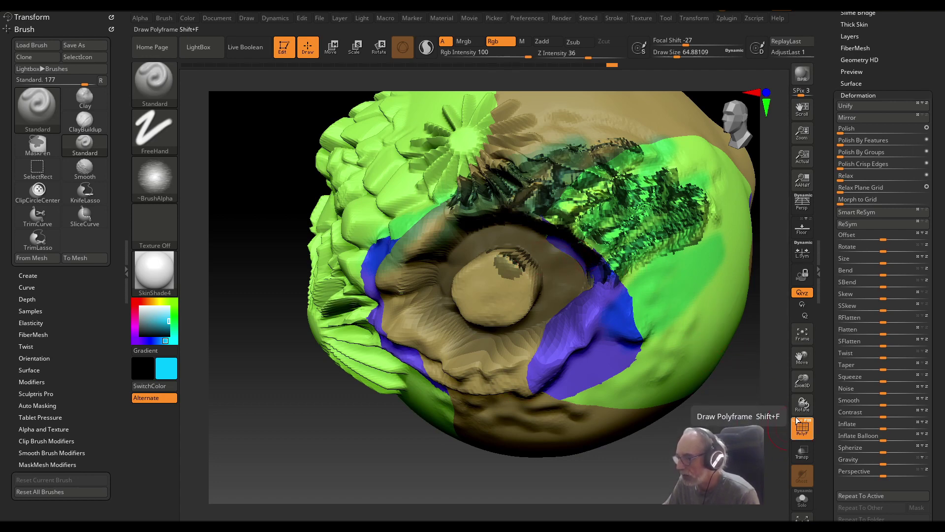
click(809, 425)
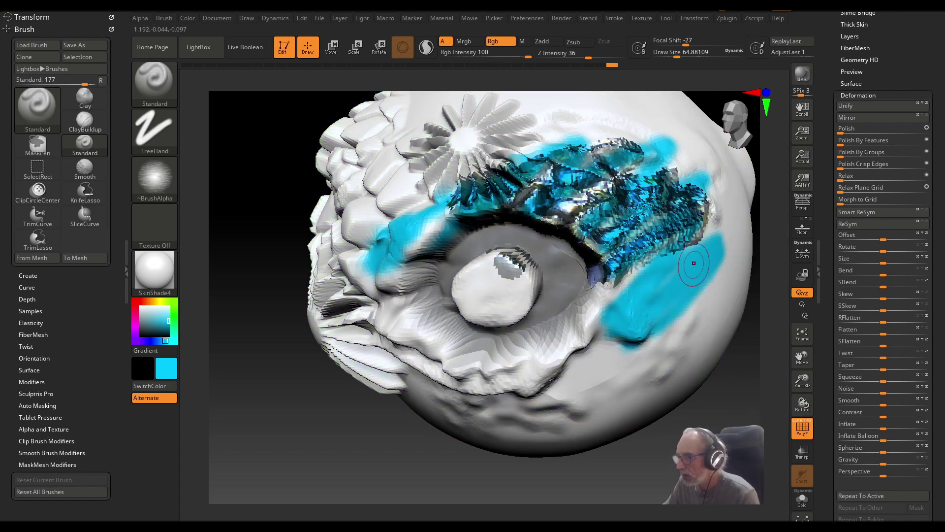
mouse_move(404, 255)
mouse_down()
mouse_move(409, 352)
mouse_move(492, 315)
mouse_move(591, 360)
mouse_move(566, 343)
mouse_up()
- Pick orange (R 255, G 143, B 0) and paint it over the ridges below the crater, the scales and the sphere's underside
click(151, 320)
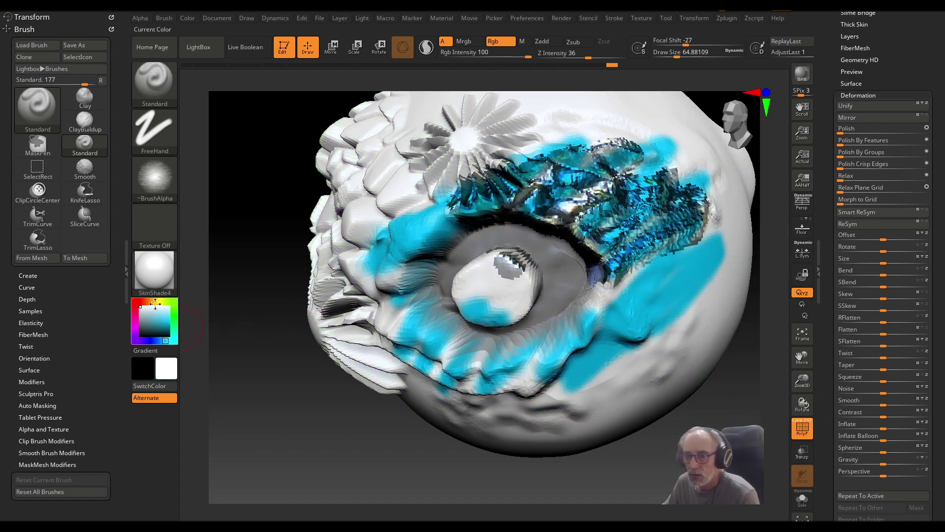
click(150, 301)
mouse_move(388, 318)
mouse_down()
mouse_move(517, 345)
mouse_move(600, 315)
mouse_move(611, 369)
mouse_move(588, 392)
mouse_up()
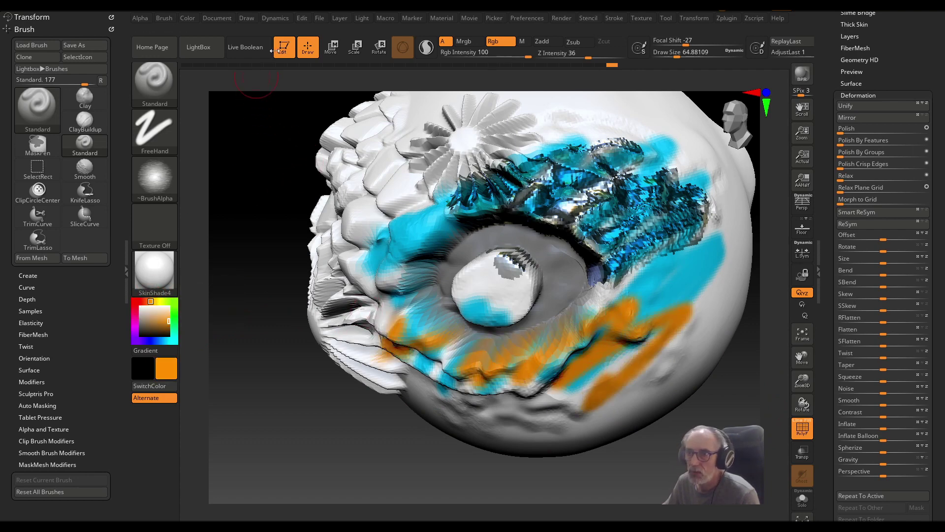
click(188, 17)
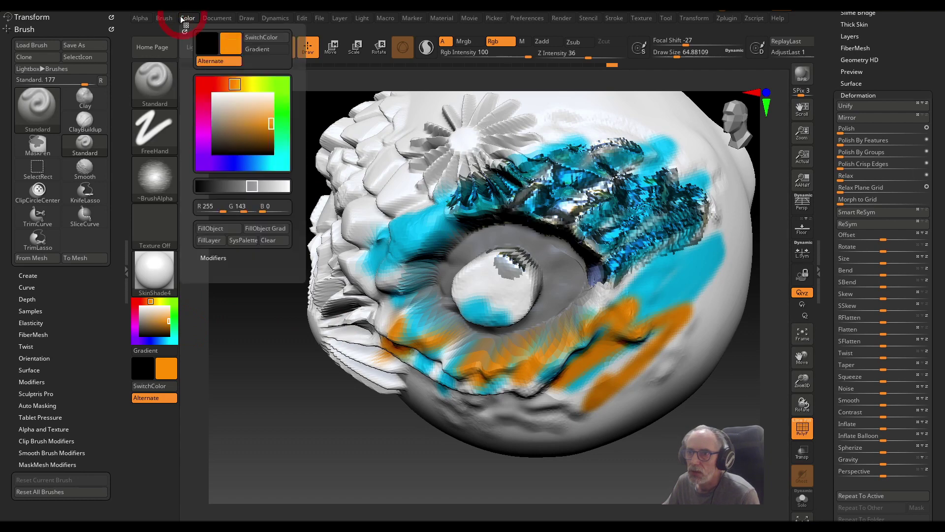
click(217, 257)
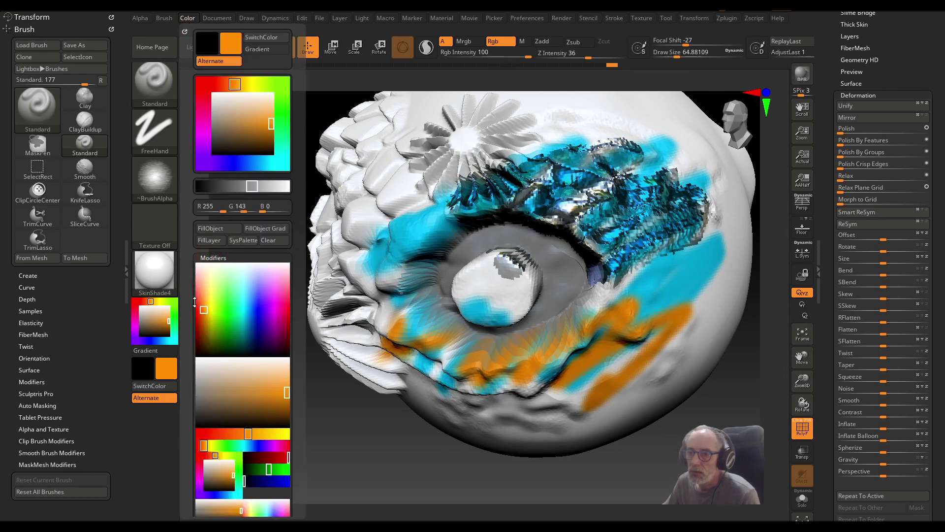
mouse_move(189, 309)
mouse_down()
mouse_move(175, 220)
mouse_move(192, 315)
mouse_up()
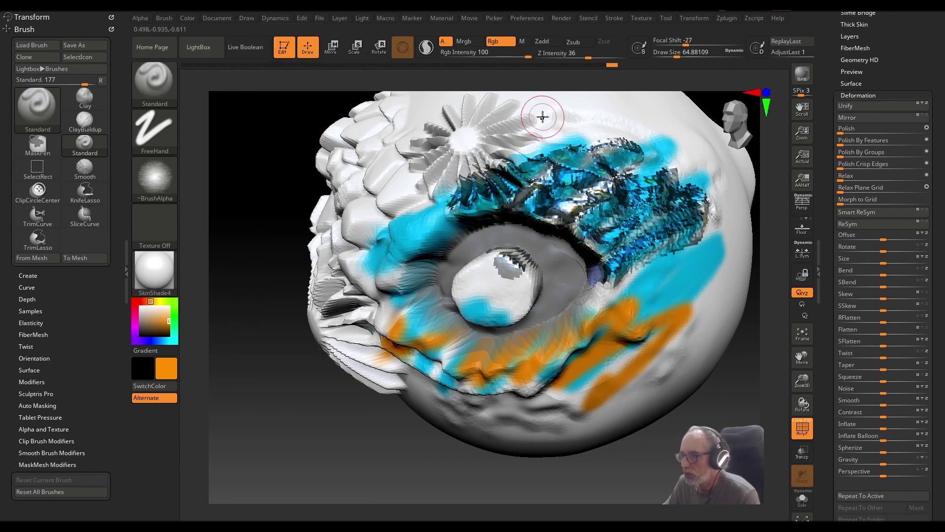
mouse_move(430, 159)
mouse_down()
mouse_move(325, 256)
mouse_move(344, 315)
mouse_move(331, 363)
mouse_move(355, 406)
mouse_move(411, 362)
mouse_move(490, 389)
mouse_move(507, 431)
mouse_move(590, 433)
mouse_move(562, 406)
mouse_up()
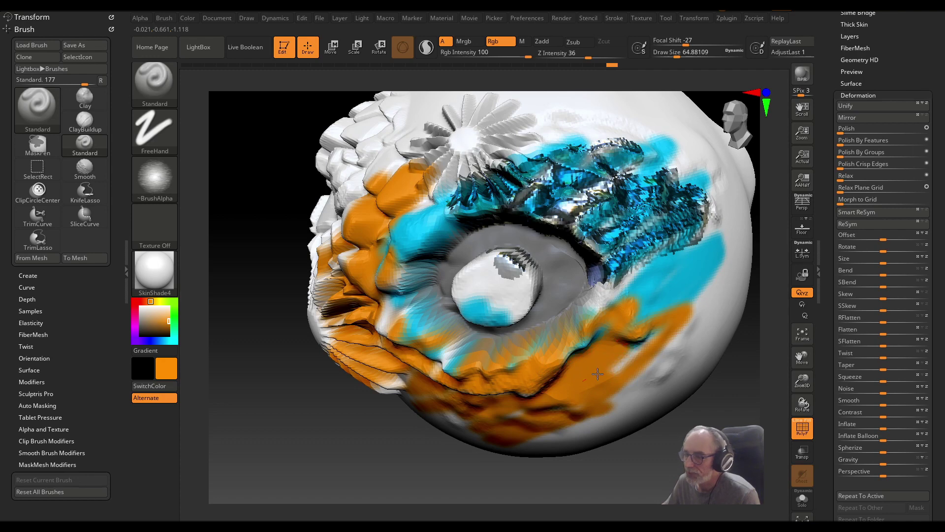
drag(597, 373, 598, 369)
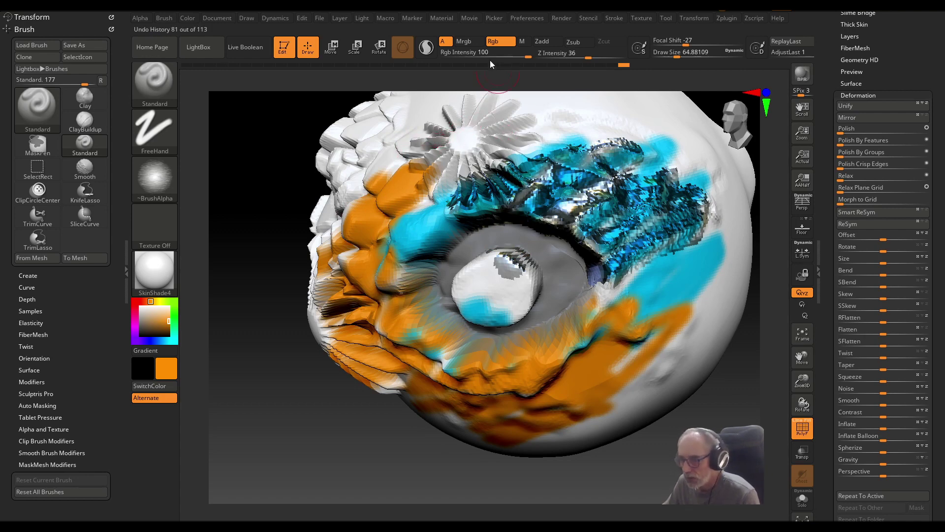
- Switch to Mrgb painting with NormalRGBMat and a green colour, and paint patches on the central bump and the ridges beside it
click(471, 41)
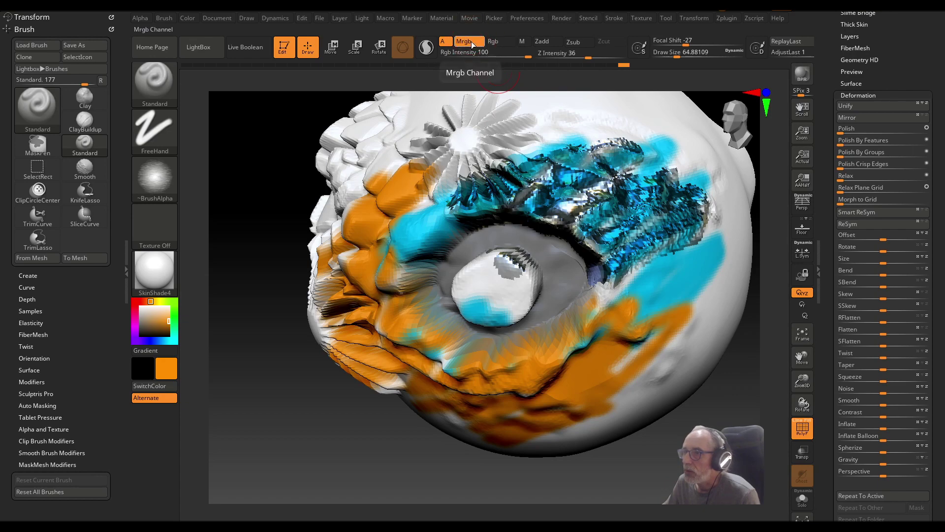
click(163, 273)
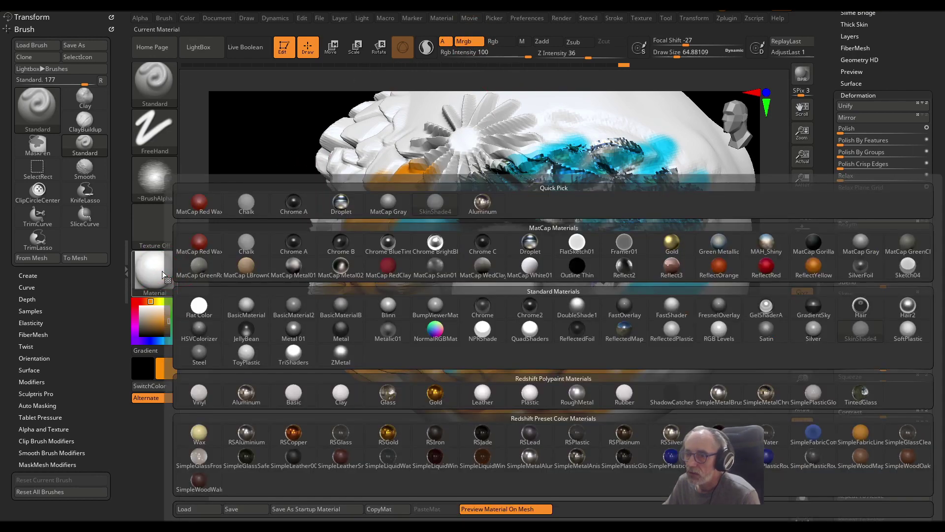
click(436, 335)
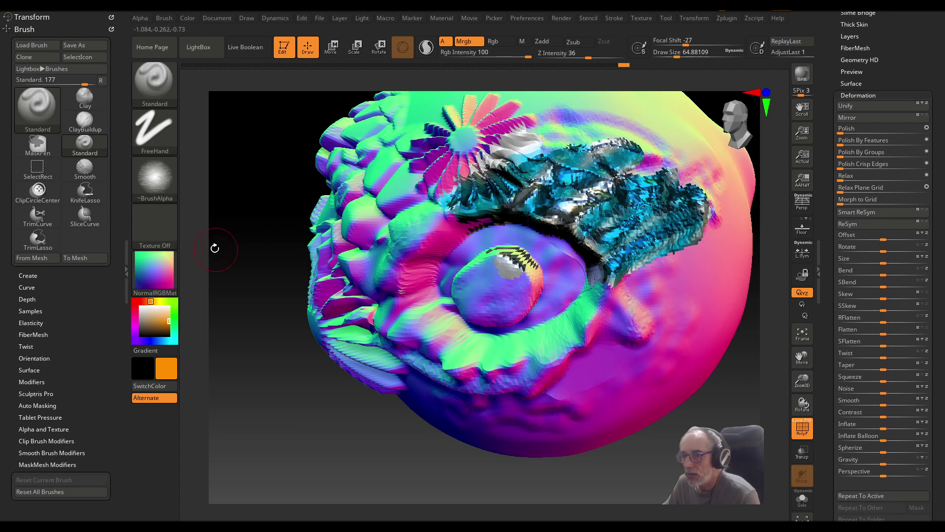
drag(160, 340, 175, 329)
- Paint MAH_Shiny in red over the ridges below the crater, and switch the current material back to SkinShade4
key(m)
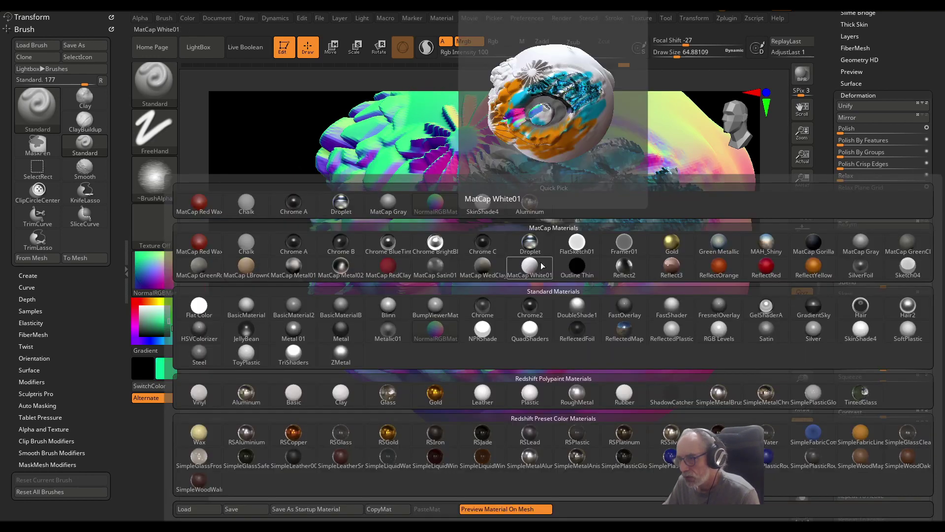
click(767, 242)
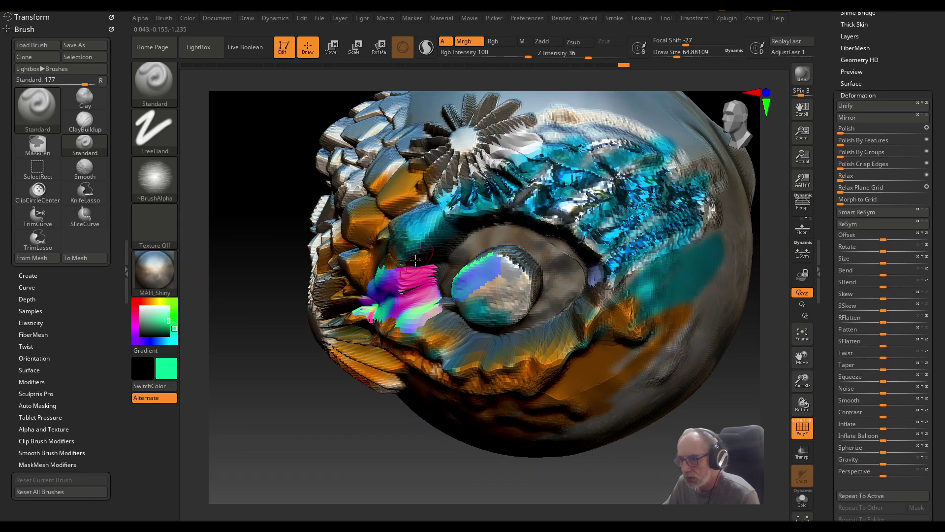
click(135, 301)
mouse_move(459, 361)
mouse_down()
mouse_move(533, 329)
mouse_move(521, 359)
mouse_move(477, 394)
mouse_move(625, 315)
mouse_move(657, 277)
mouse_move(650, 300)
mouse_move(553, 373)
mouse_move(631, 317)
mouse_up()
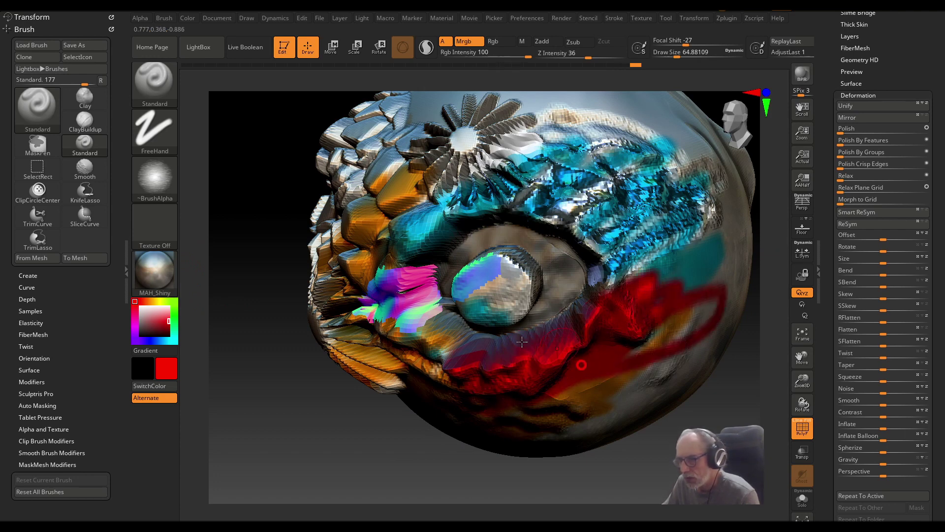
click(154, 271)
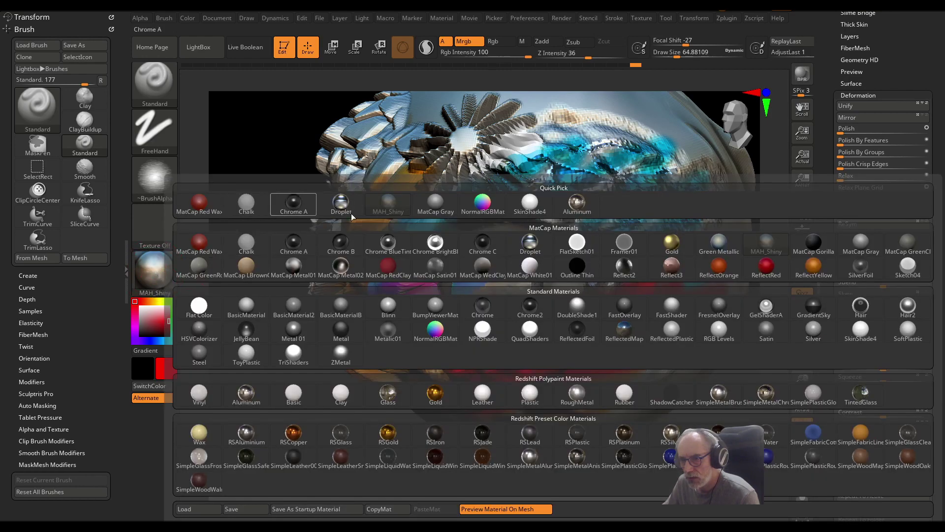
click(530, 203)
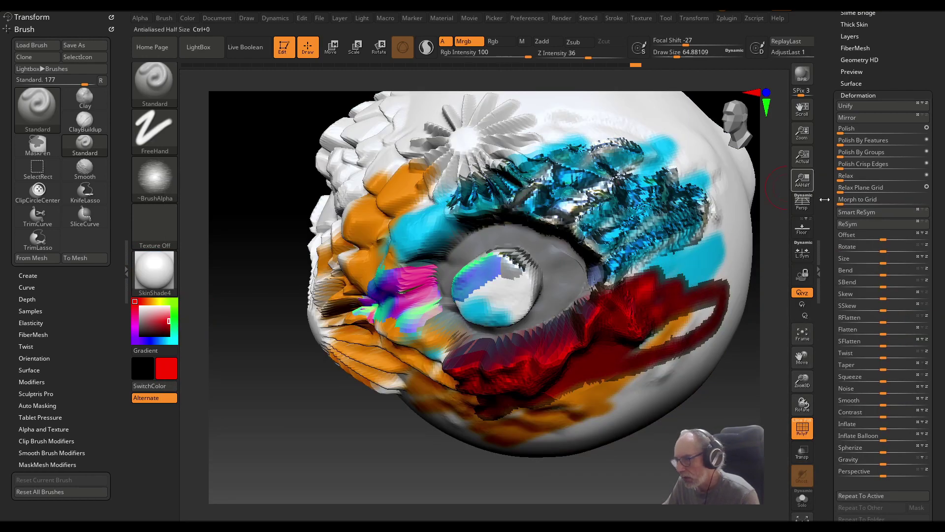
- Collapse the Deformation settings and open the Subtool list of the sphere
click(857, 95)
scroll(858, 197, up, 5)
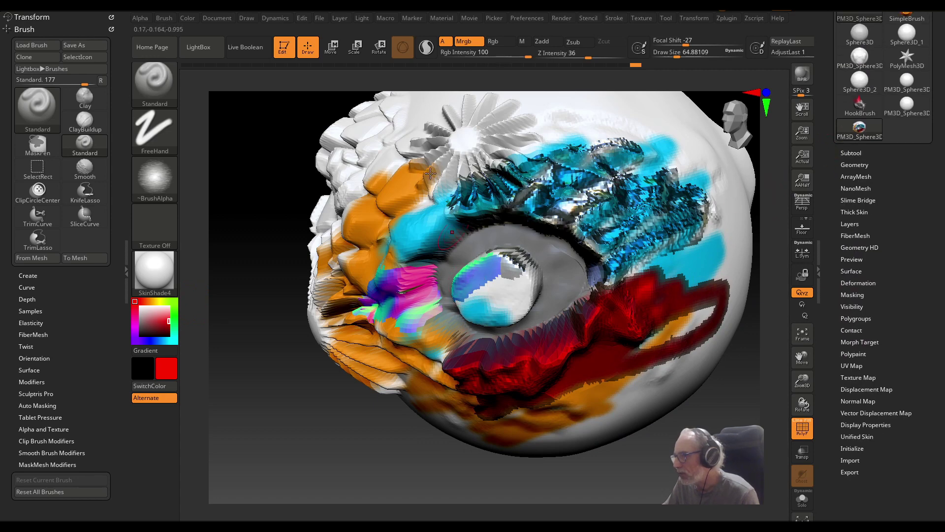
click(851, 153)
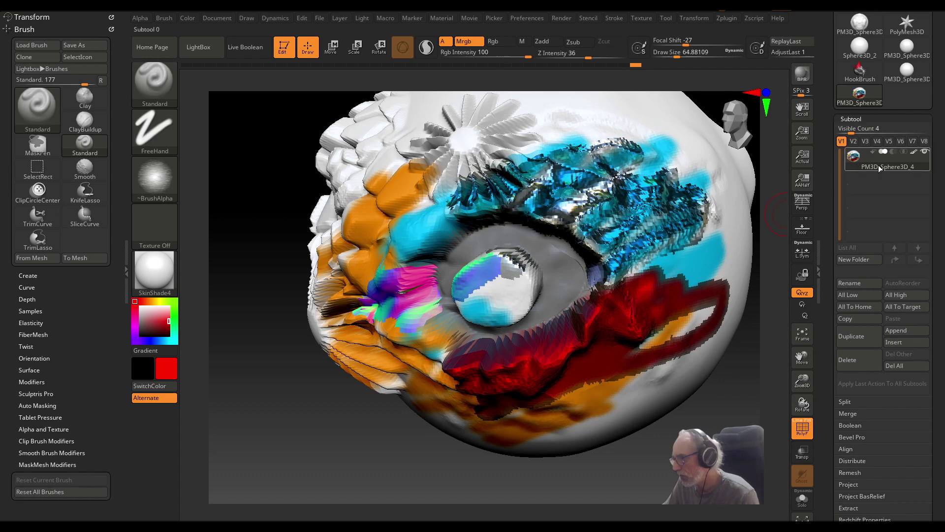
click(851, 119)
click(851, 119)
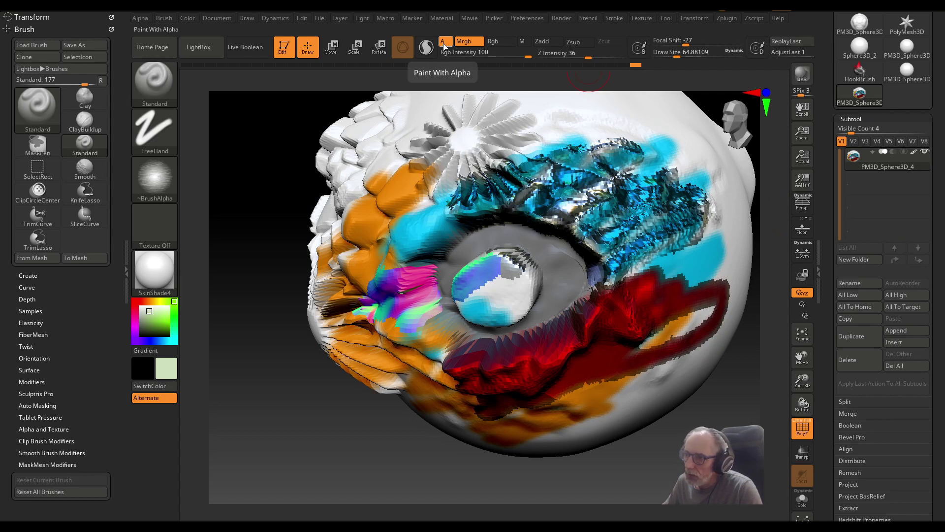
- Turn off Mrgb, enable Zadd, choose Alpha 61 and sculpt grooved strokes across the cyan metallic ridges and the red area
click(465, 42)
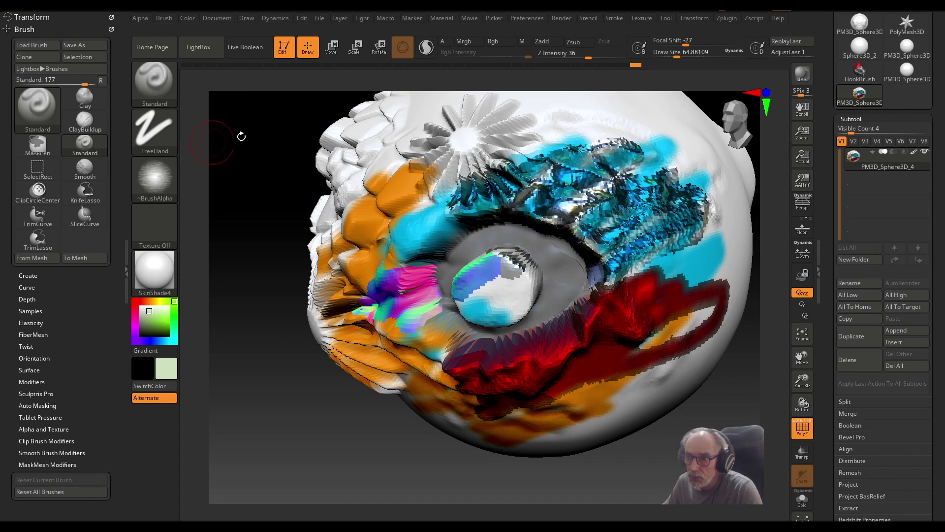
click(540, 42)
click(163, 182)
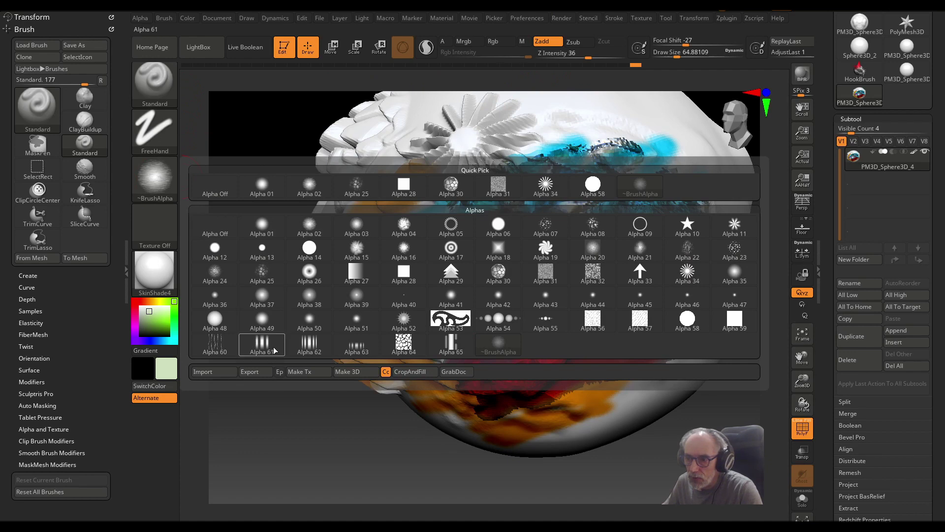
click(270, 347)
mouse_move(553, 156)
mouse_down()
mouse_move(577, 242)
mouse_move(636, 352)
mouse_up()
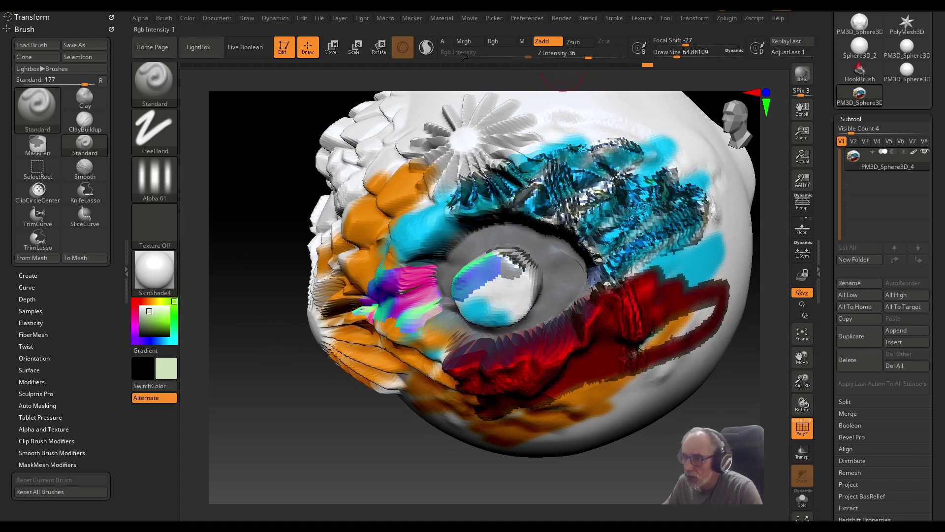
- Turn off Zadd, enable Rgb and the A channel, and paint pale green Alpha 61 strokes over the cyan ridges and red and orange areas
click(542, 41)
click(495, 41)
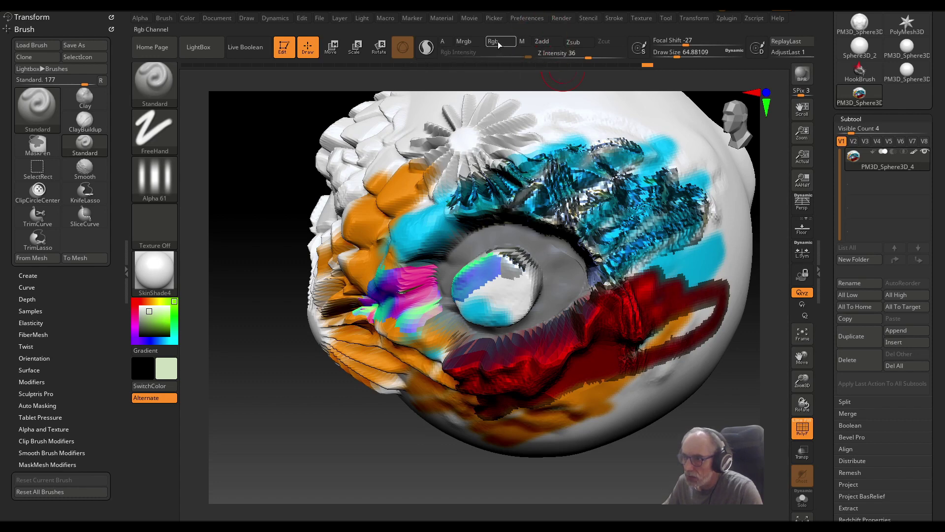
click(443, 42)
mouse_move(598, 113)
mouse_down()
mouse_move(617, 147)
mouse_move(669, 139)
mouse_move(705, 165)
mouse_move(713, 270)
mouse_move(684, 340)
mouse_move(626, 285)
mouse_move(590, 384)
mouse_move(423, 410)
mouse_move(379, 335)
mouse_move(364, 207)
mouse_move(512, 148)
mouse_move(647, 254)
mouse_up()
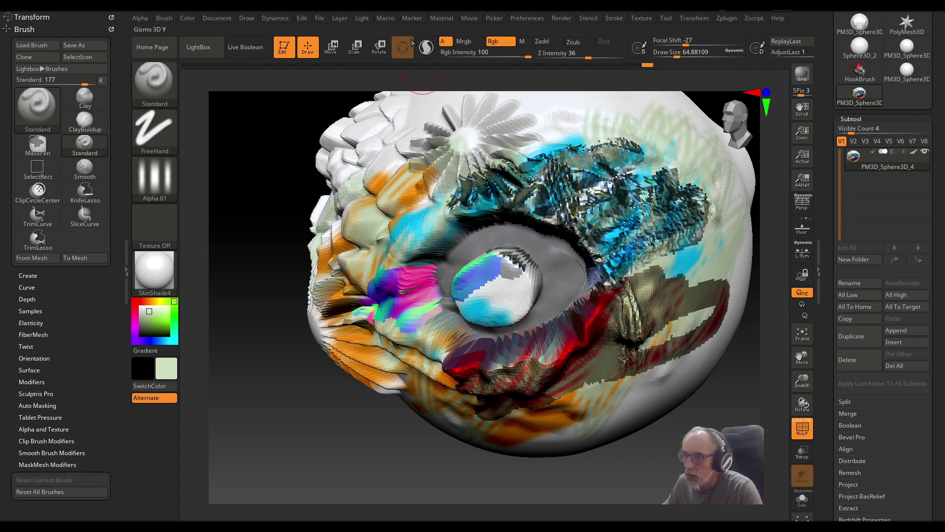
mouse_move(516, 106)
mouse_down()
mouse_move(555, 132)
mouse_move(671, 127)
mouse_move(743, 215)
mouse_up()
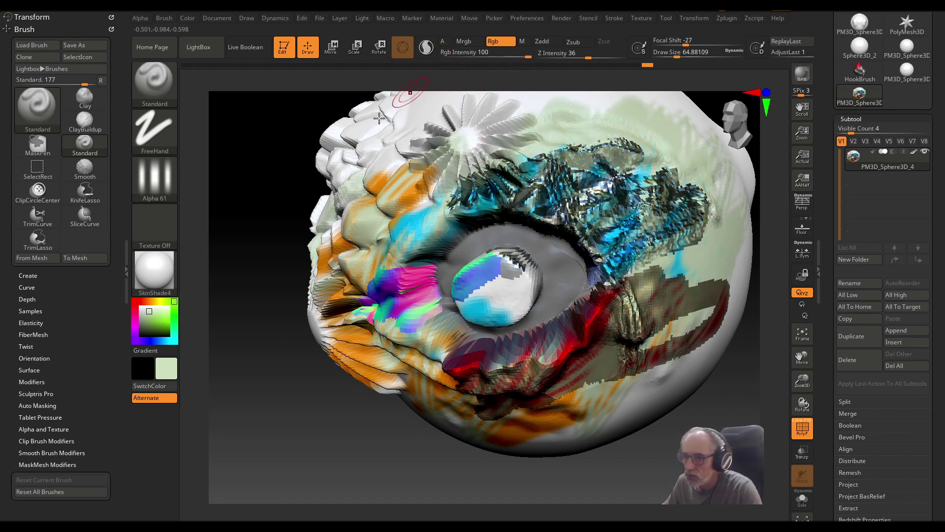
click(446, 41)
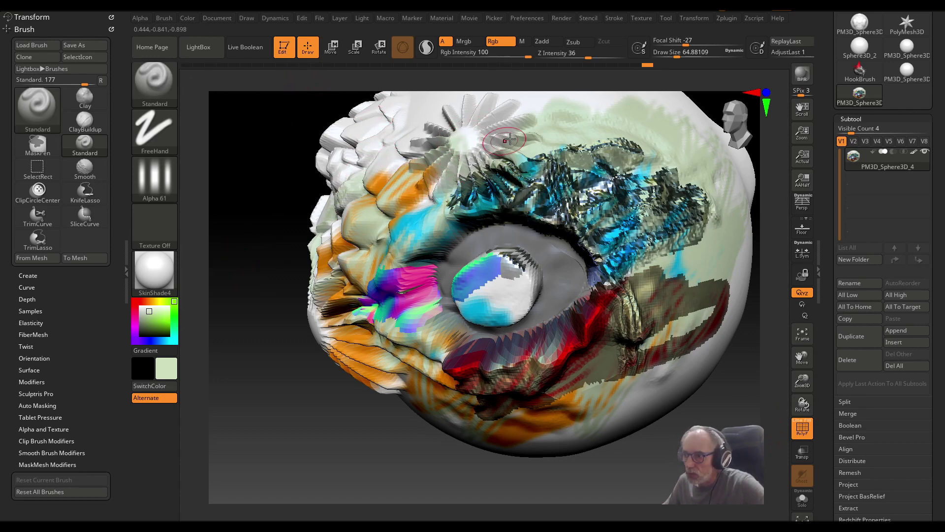
- Turn off Rgb painting and enable Zadd with a Z Intensity of 48
click(499, 45)
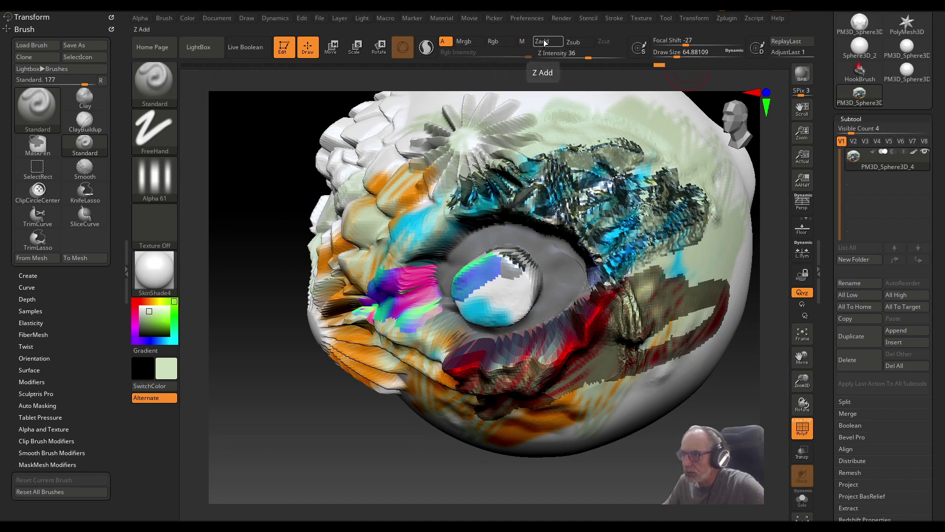
click(544, 43)
click(595, 56)
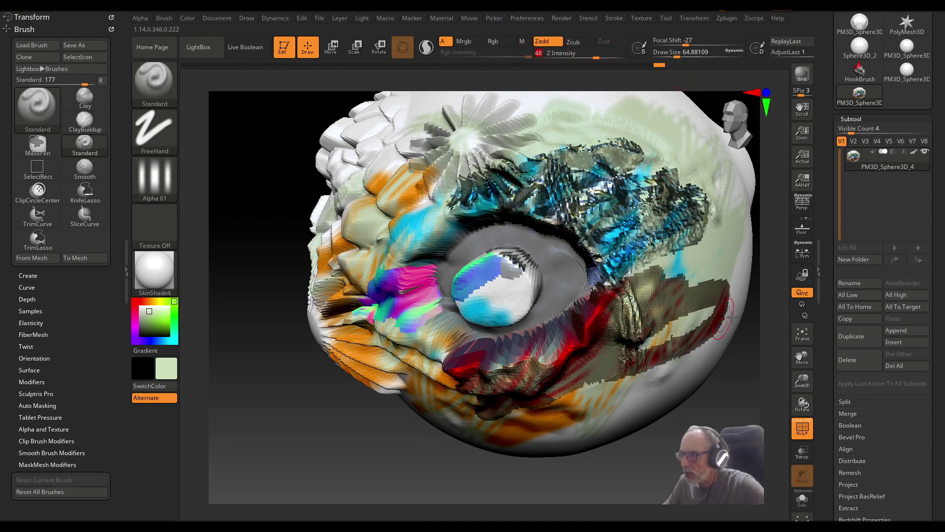
- Sculpt zigzag Alpha 61 strokes on the smooth back of the sphere, displaying the wireframe and adding more strokes beside them
drag(731, 396, 640, 389)
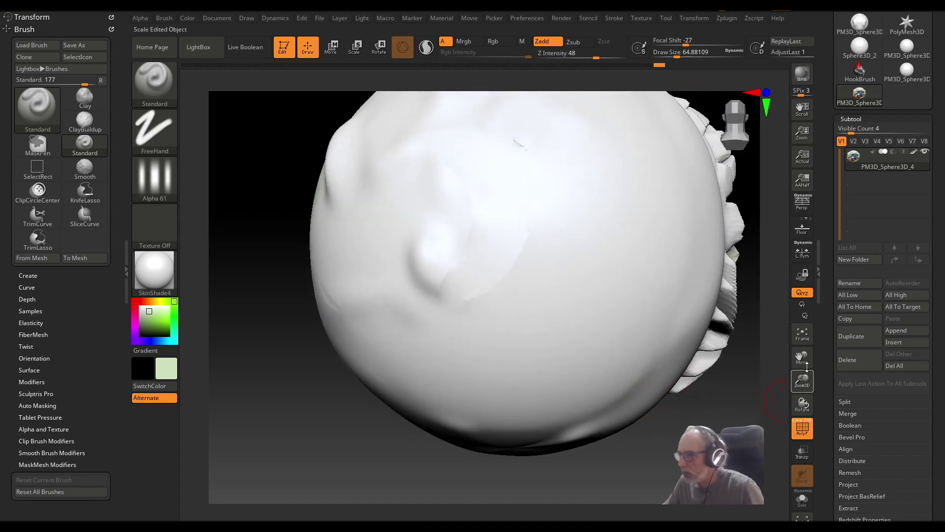
click(804, 337)
drag(713, 238, 746, 238)
mouse_move(502, 221)
mouse_down()
mouse_move(532, 295)
mouse_move(606, 335)
mouse_move(522, 394)
mouse_move(544, 286)
mouse_move(493, 313)
mouse_up()
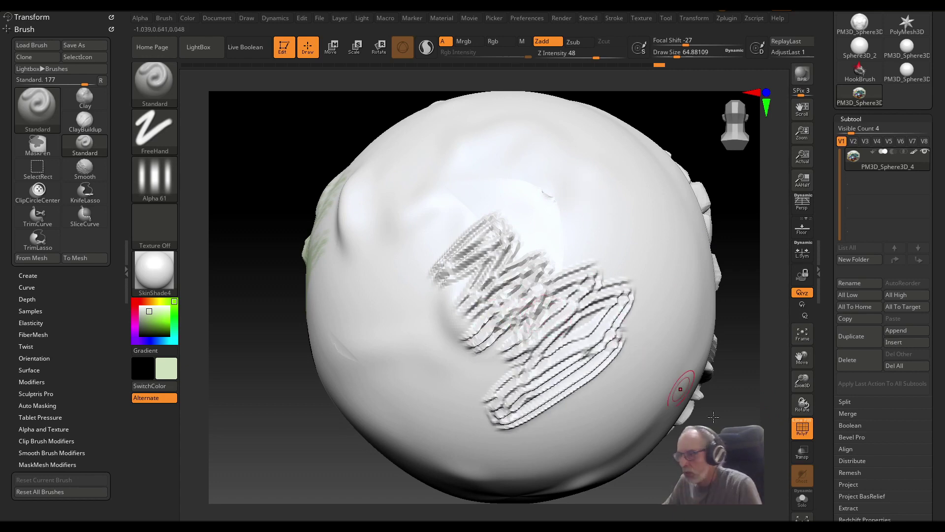
click(802, 432)
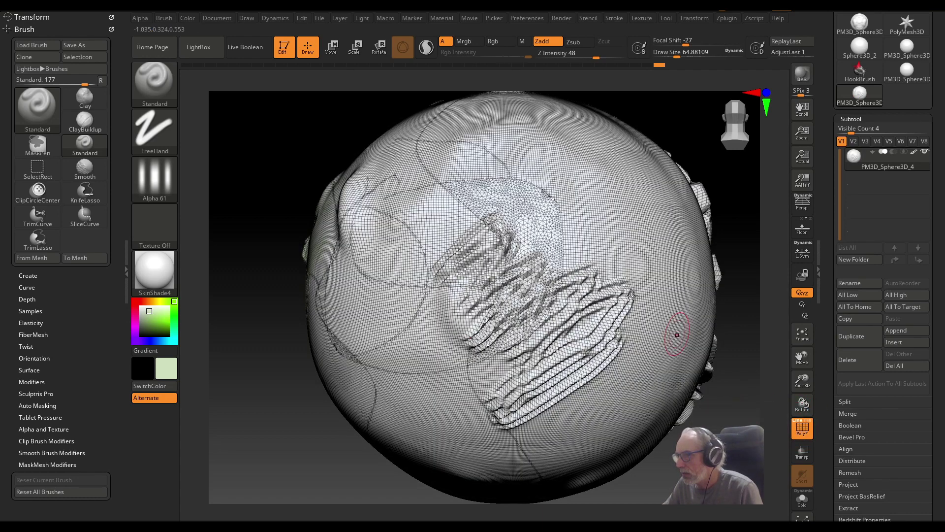
mouse_move(586, 220)
mouse_down()
mouse_move(555, 297)
mouse_move(621, 336)
mouse_move(610, 389)
mouse_up()
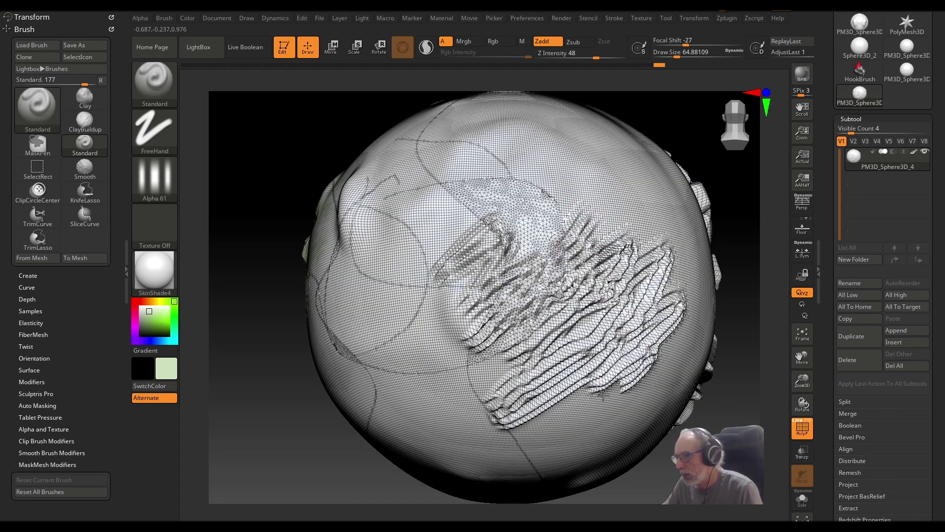
- Undo the sculpted strokes on the back of the sphere
key(ctrl)
key(ctrl+z)
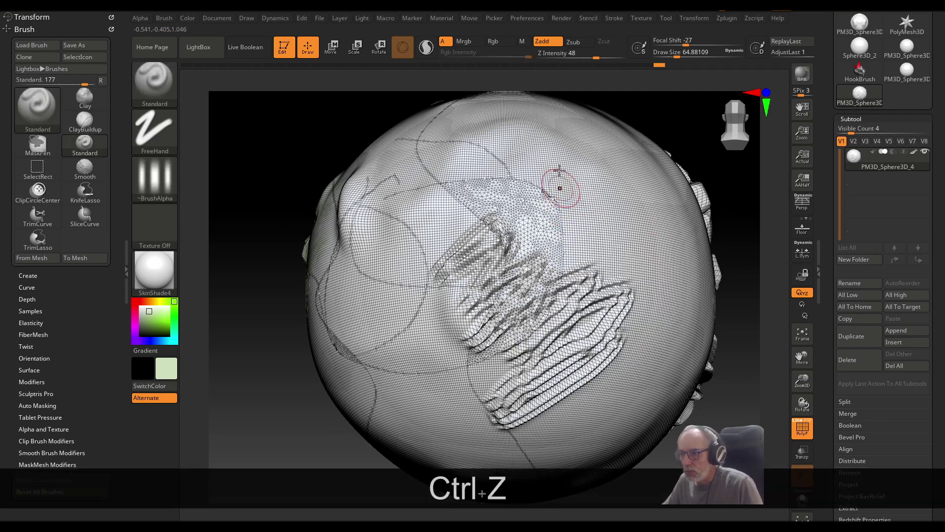
key(ctrl+z)
key(ctrl+z)
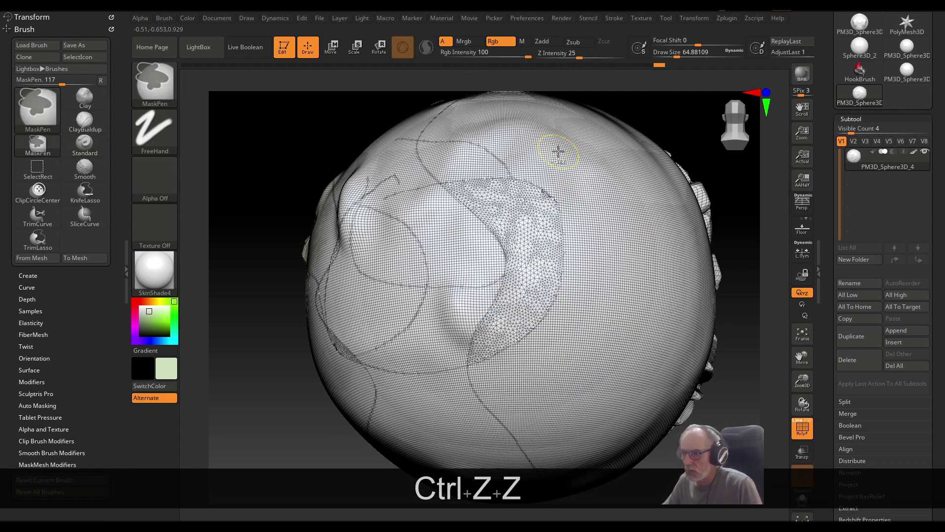
- Enable Sculptris Pro and sculpt a dense grooved zigzag down the smooth back of the sphere
click(427, 47)
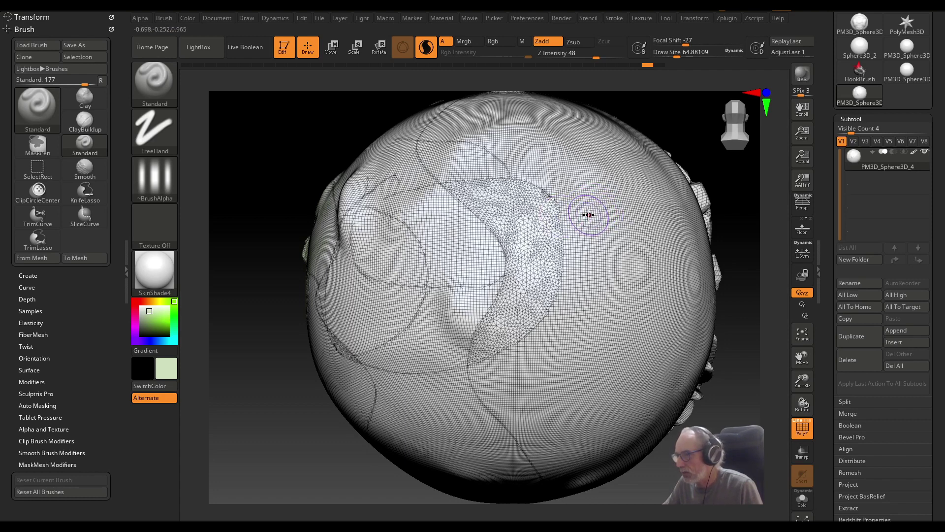
mouse_move(588, 215)
mouse_down()
mouse_move(566, 283)
mouse_move(655, 237)
mouse_move(640, 295)
mouse_move(570, 378)
mouse_move(578, 409)
mouse_move(551, 441)
mouse_move(556, 448)
mouse_up()
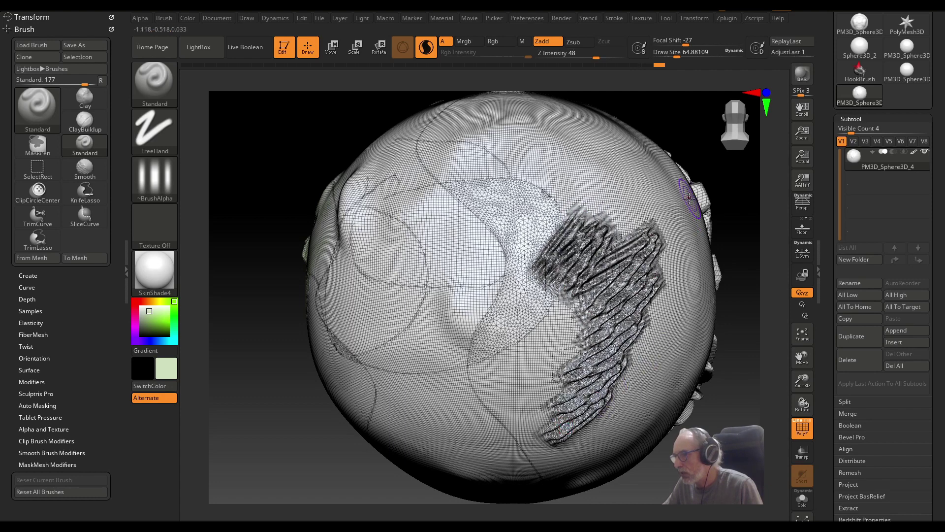
- Hide the wireframe and sculpt comparison zigzag strokes on the back of the sphere while toggling Sculptris Pro
key(shift+f)
click(427, 47)
mouse_move(423, 278)
mouse_down()
mouse_move(394, 338)
mouse_move(480, 370)
mouse_move(509, 425)
mouse_up()
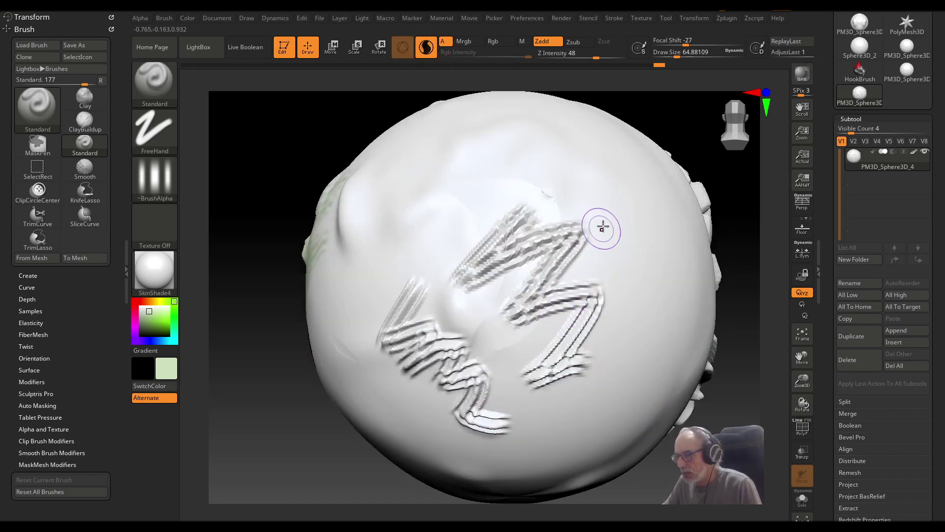
mouse_move(601, 221)
mouse_down()
mouse_move(633, 348)
mouse_move(621, 364)
mouse_up()
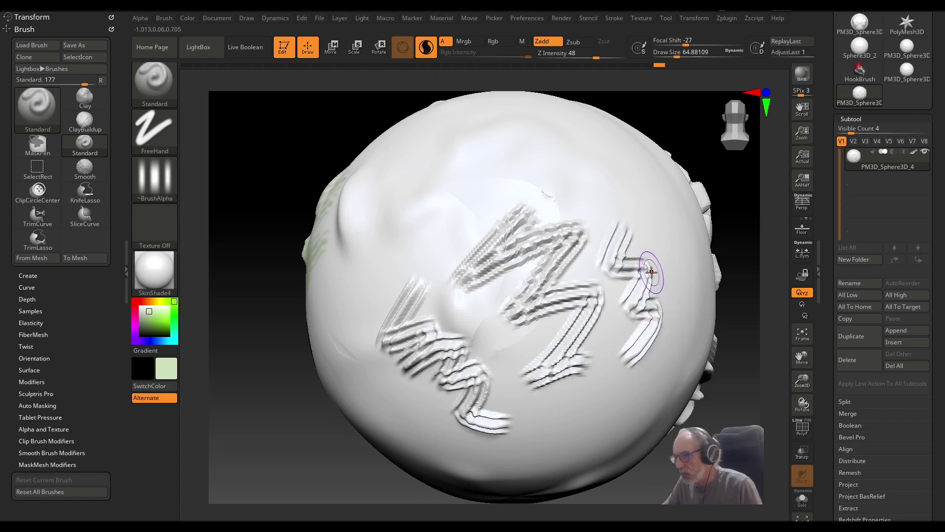